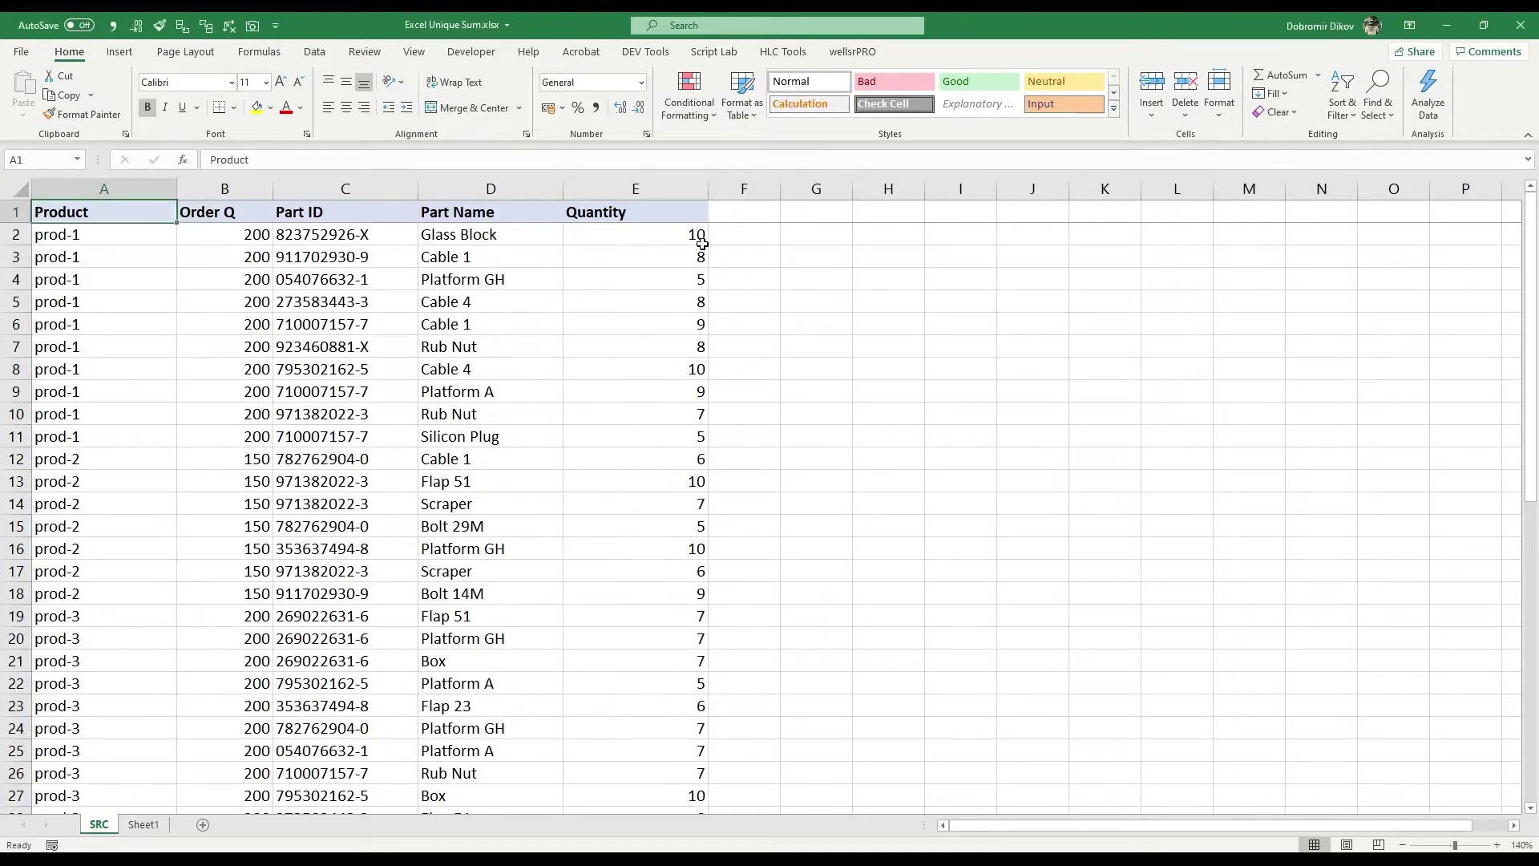
Review the part IDs, names and Order Q values of the first prod-1 rows
drag(488, 237, 313, 458)
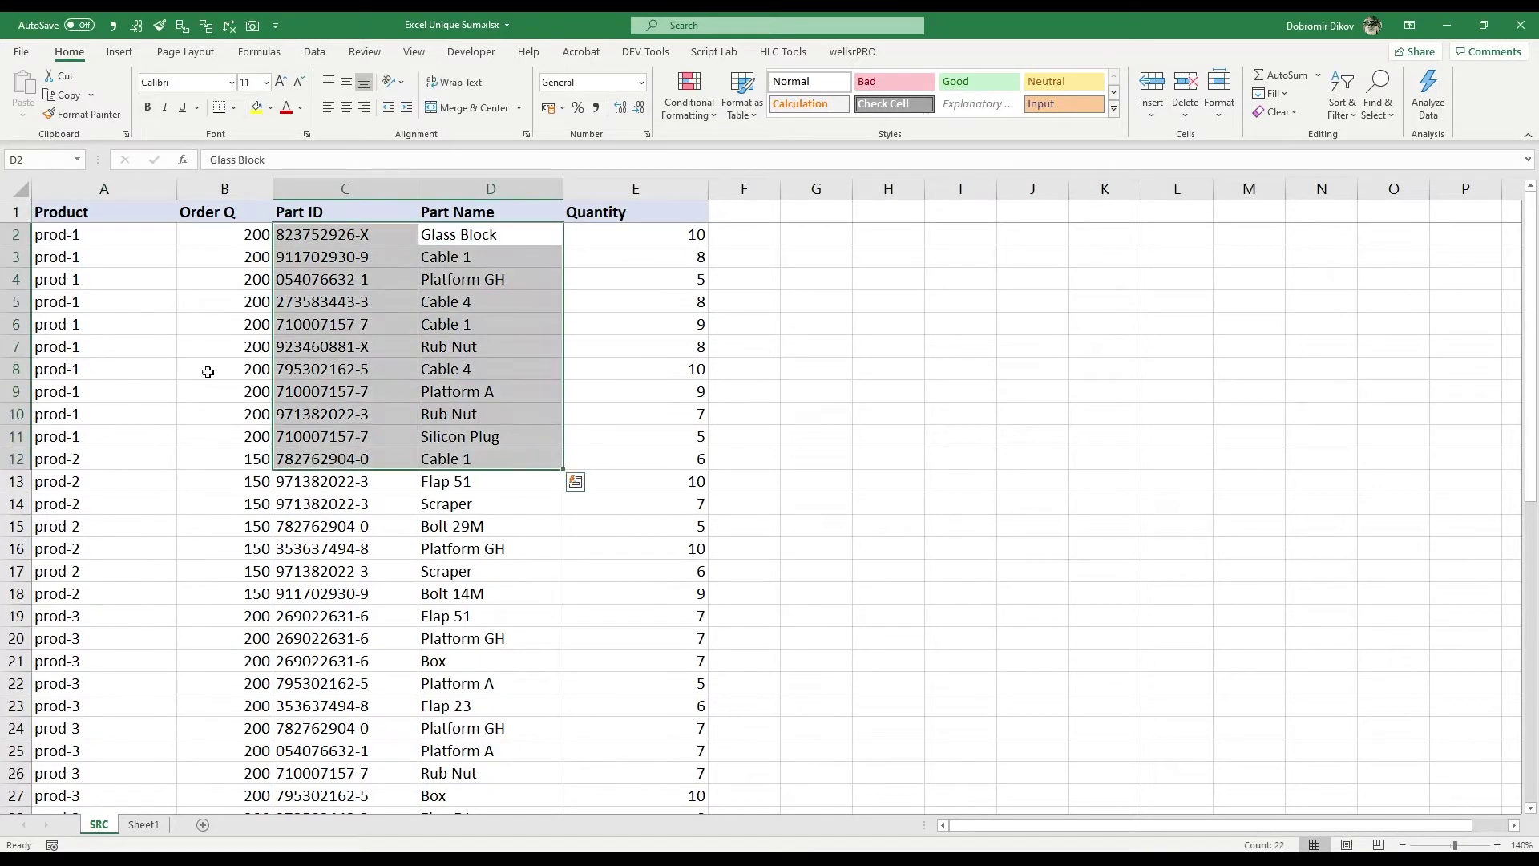
click(199, 236)
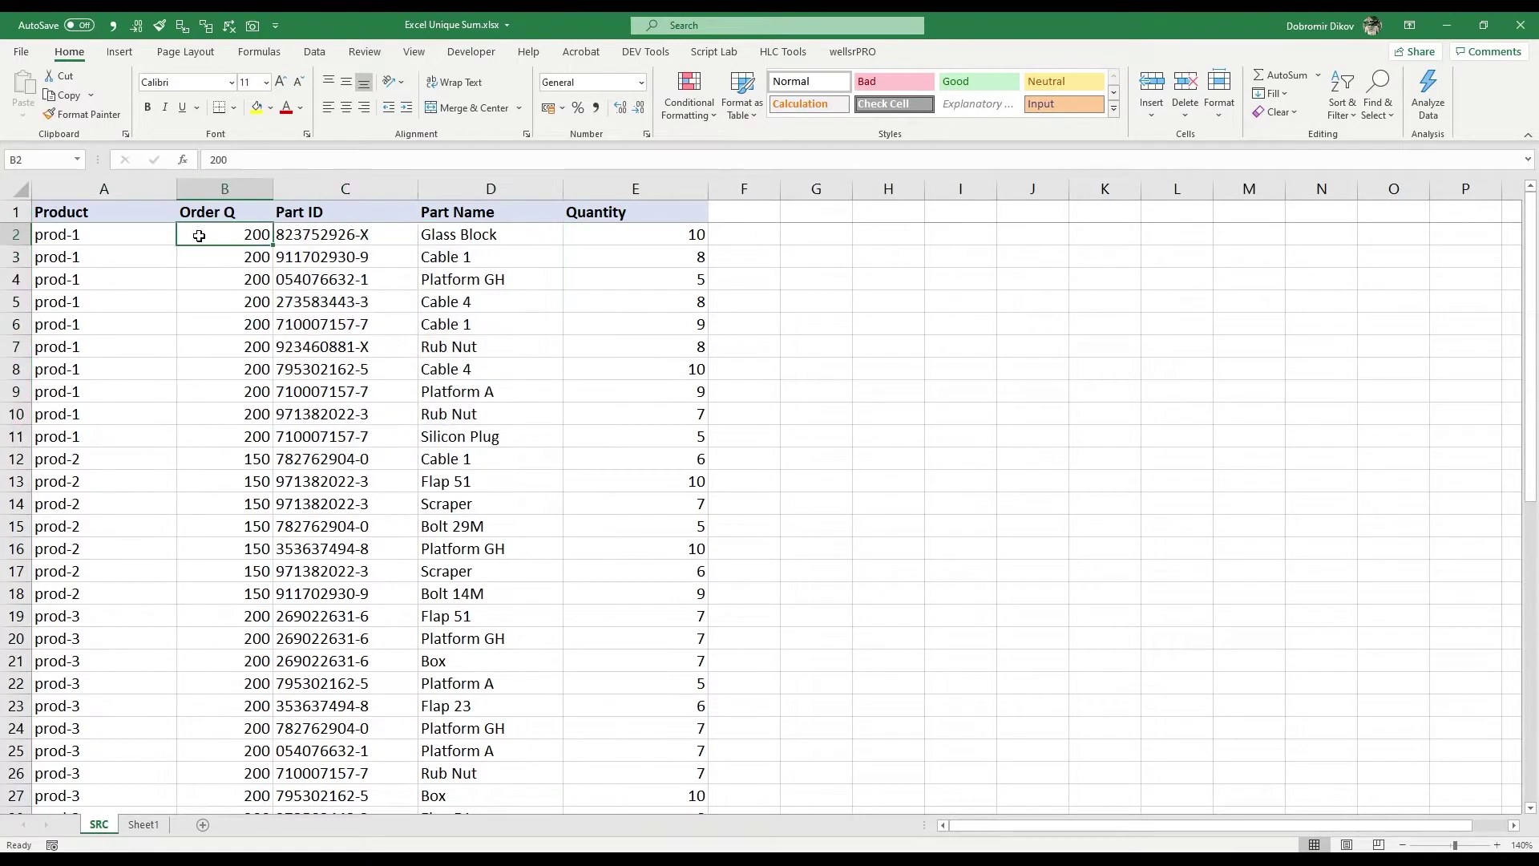
key(Down)
key(Down)
key(Down)
key(Down)
key(Down)
key(Down)
key(Down)
key(Down)
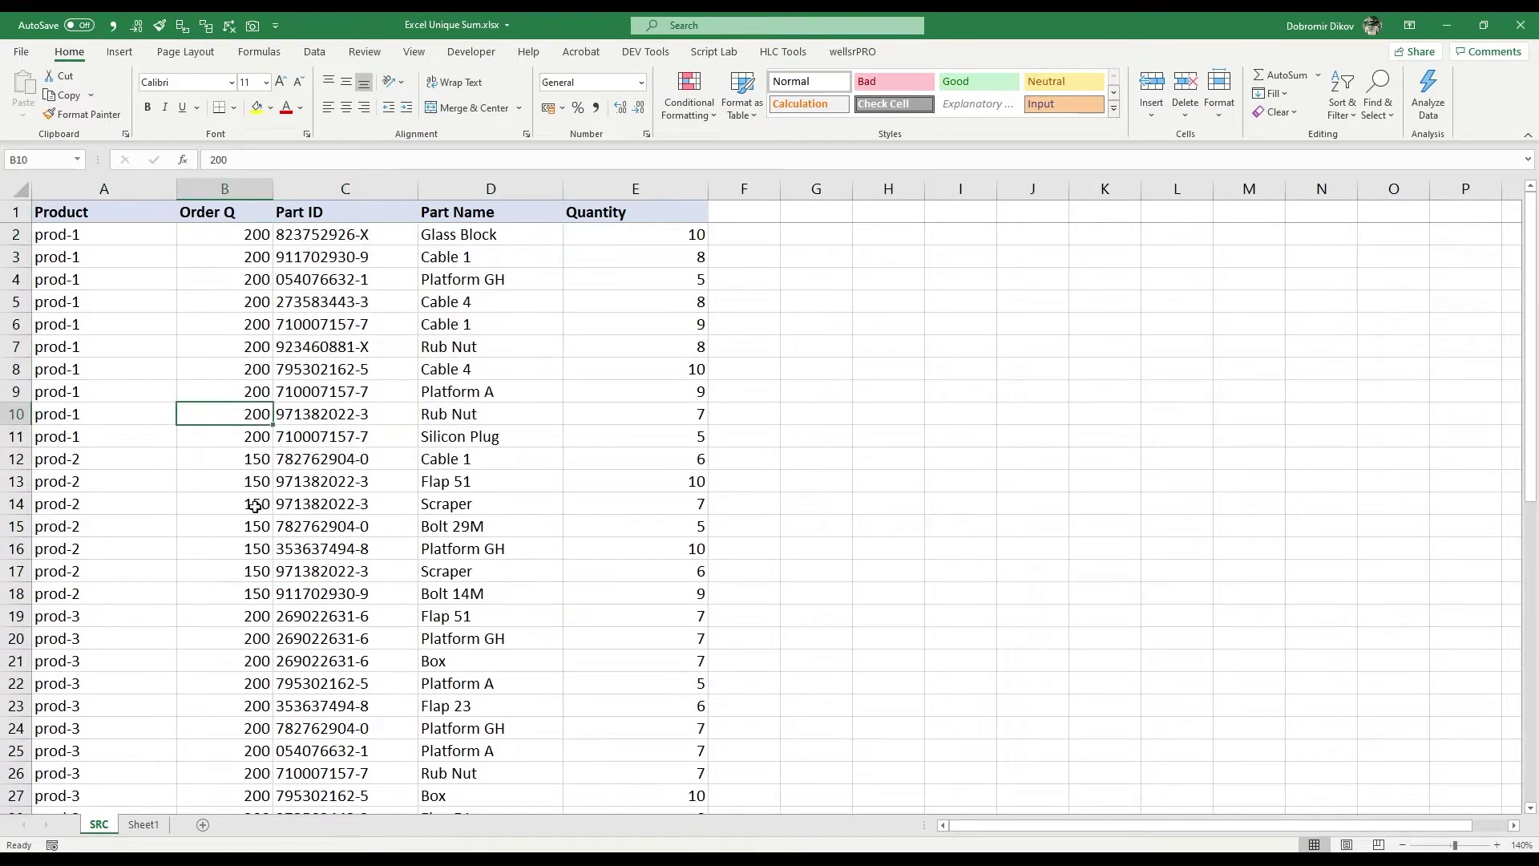
click(238, 294)
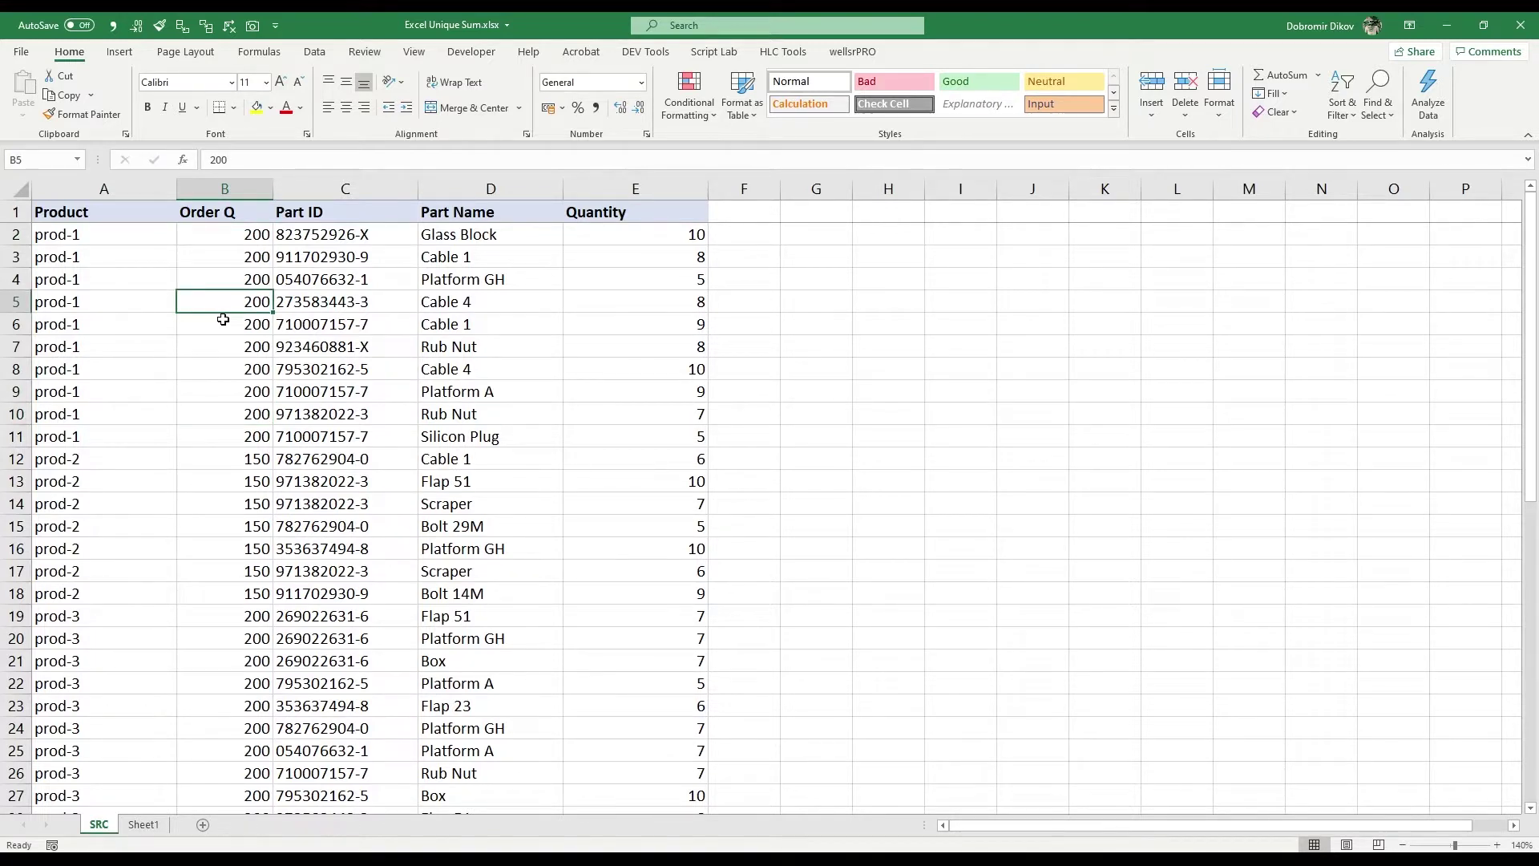
Enter the label 'cost per unit' in L2 with 15 in M2
click(905, 232)
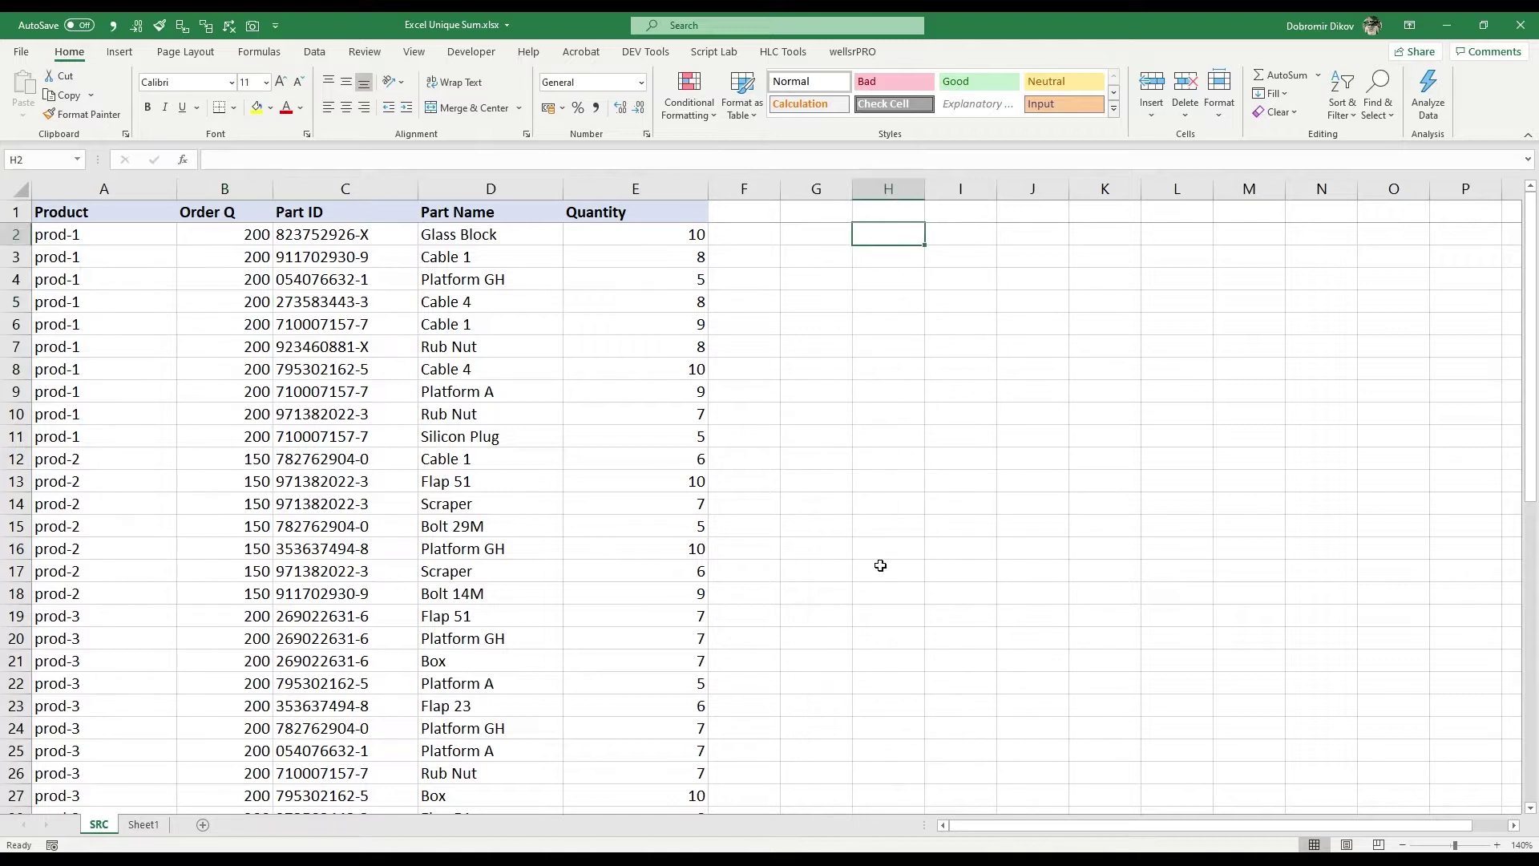
key(Right)
key(Right)
key(Right)
key(Right)
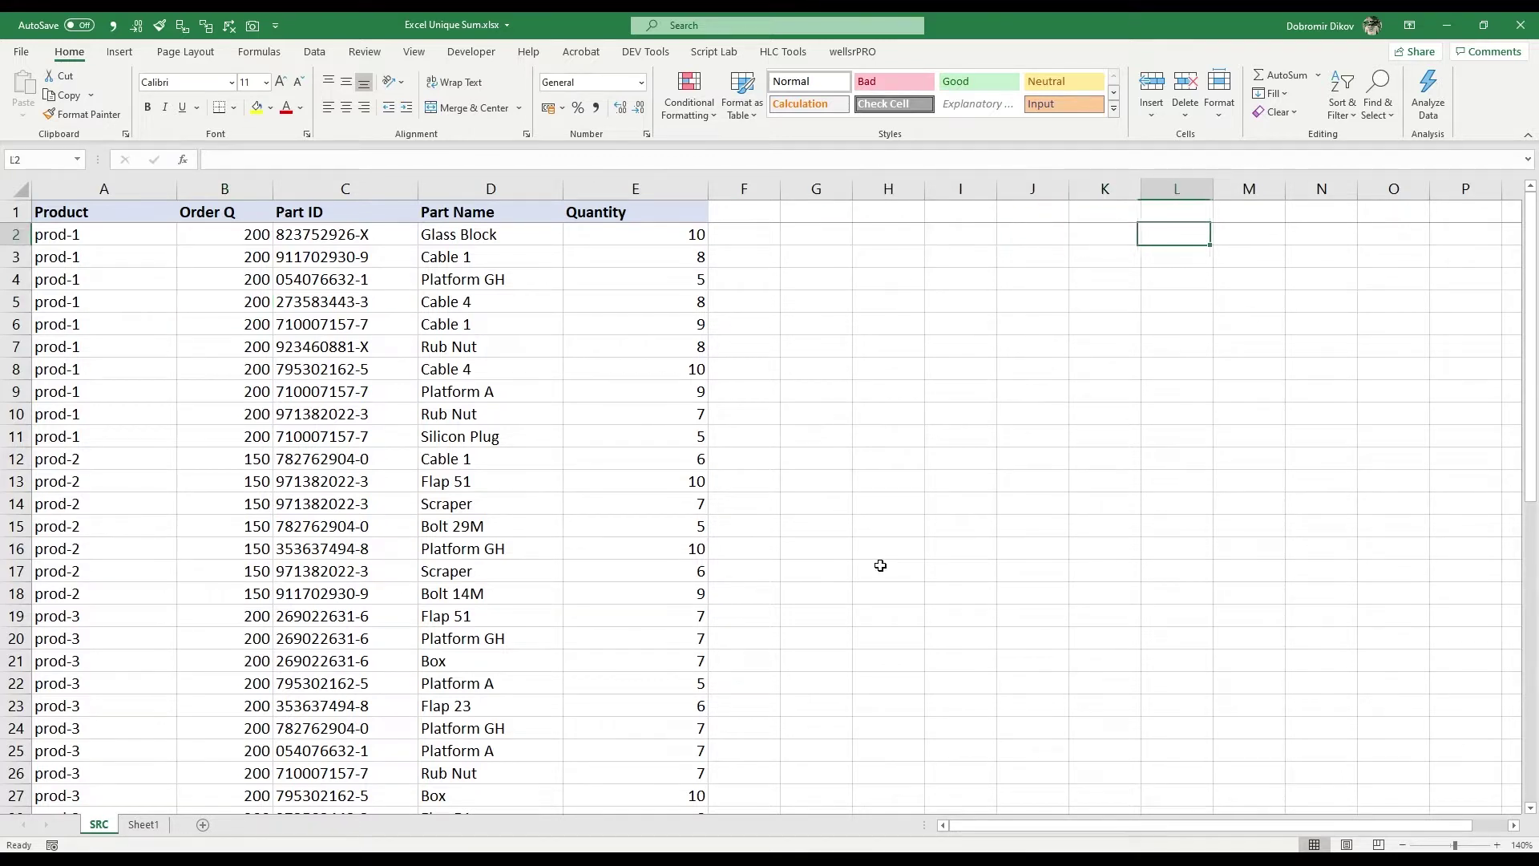
text(cost per unit)
key(Tab)
text(15)
key(Return)
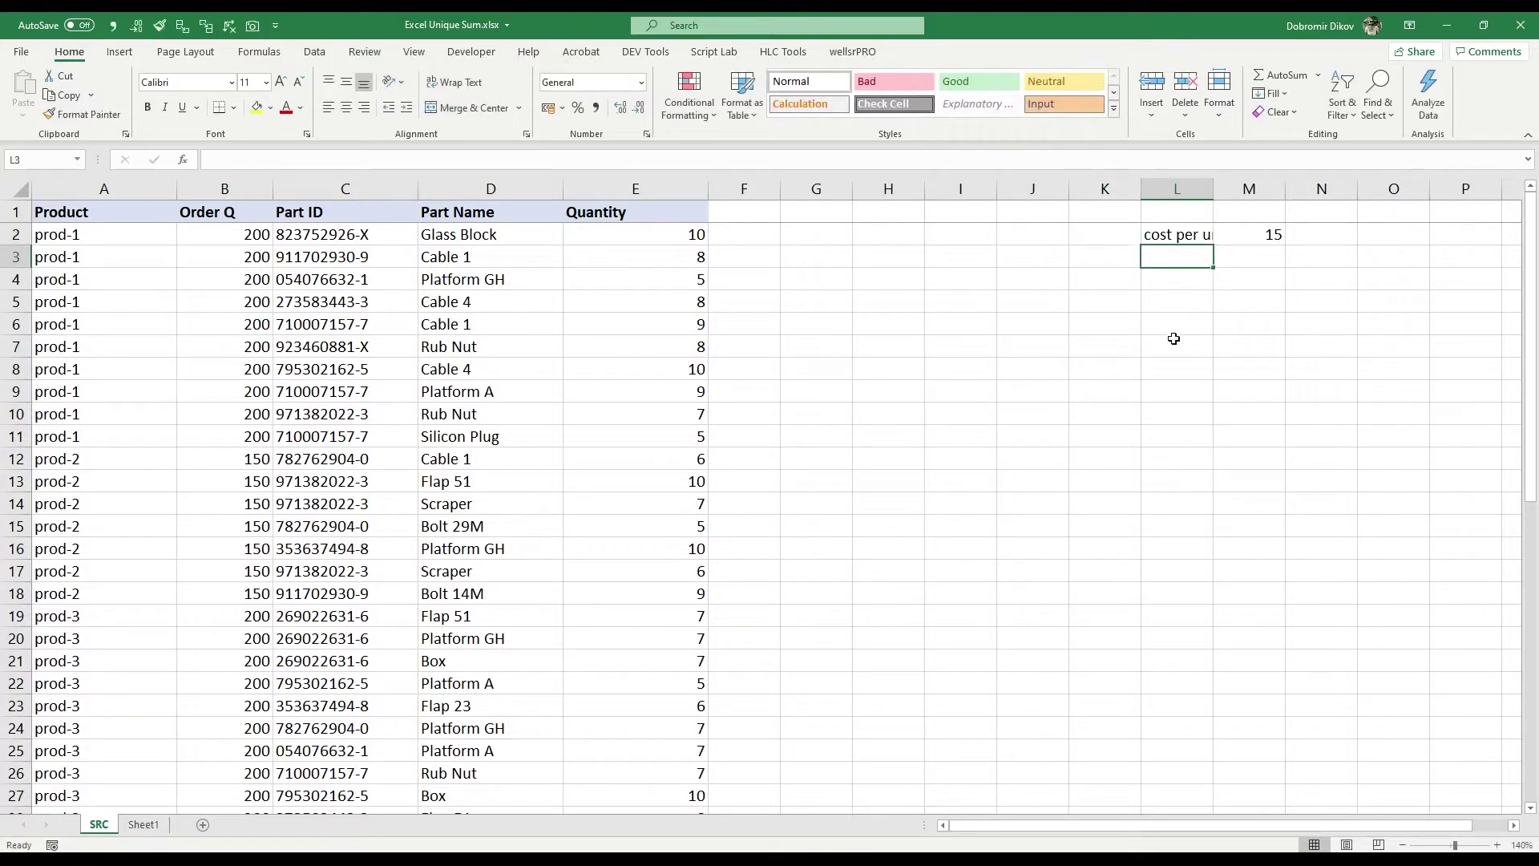
Add 'total quantity' in L3, 'cost' in L4, and =M2*M3 in M4
text(total)
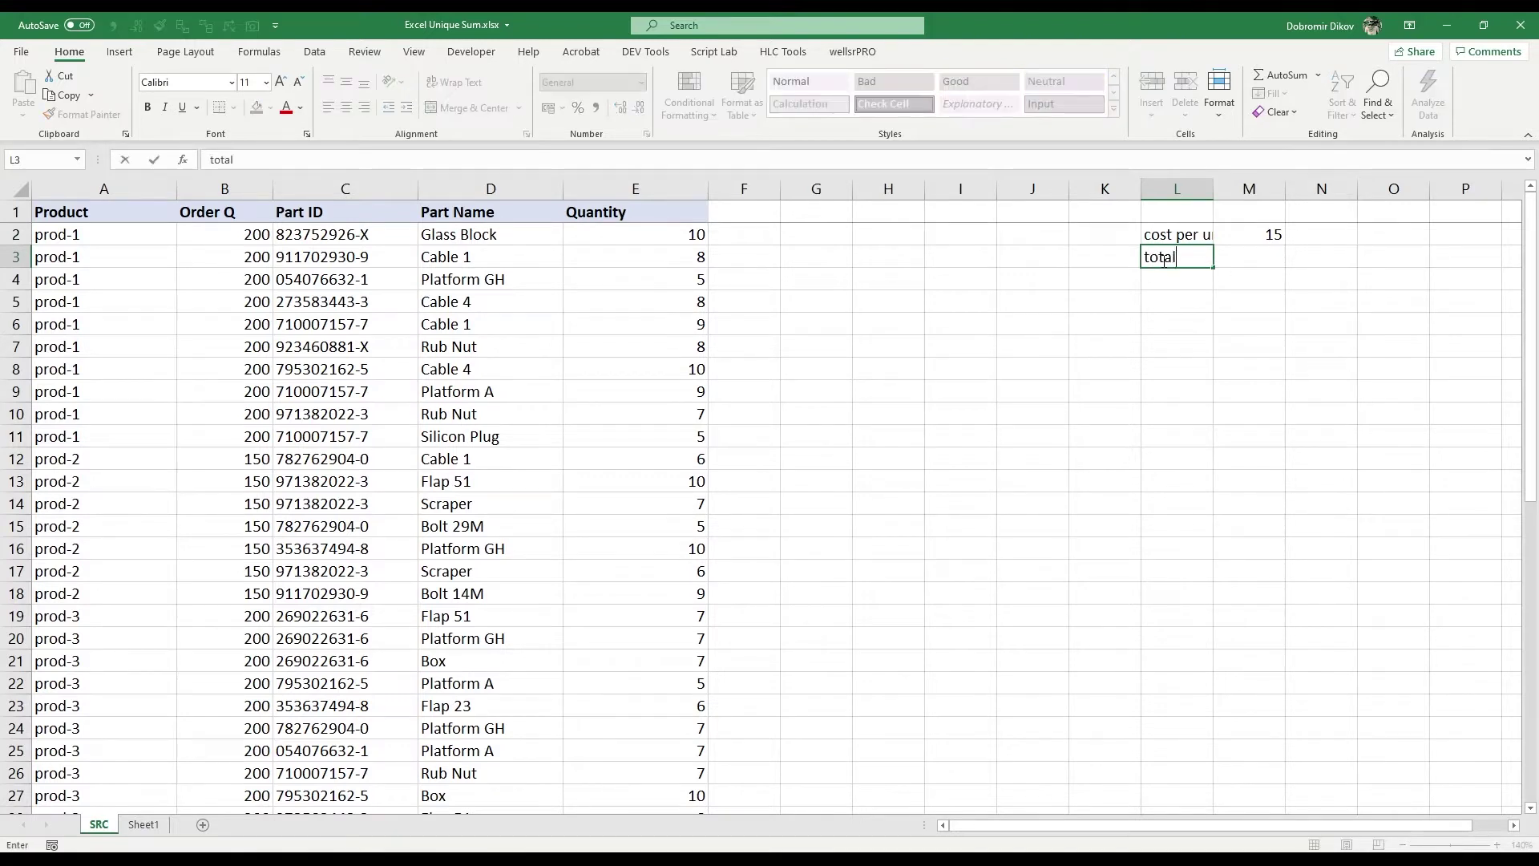
text( quantity)
key(Return)
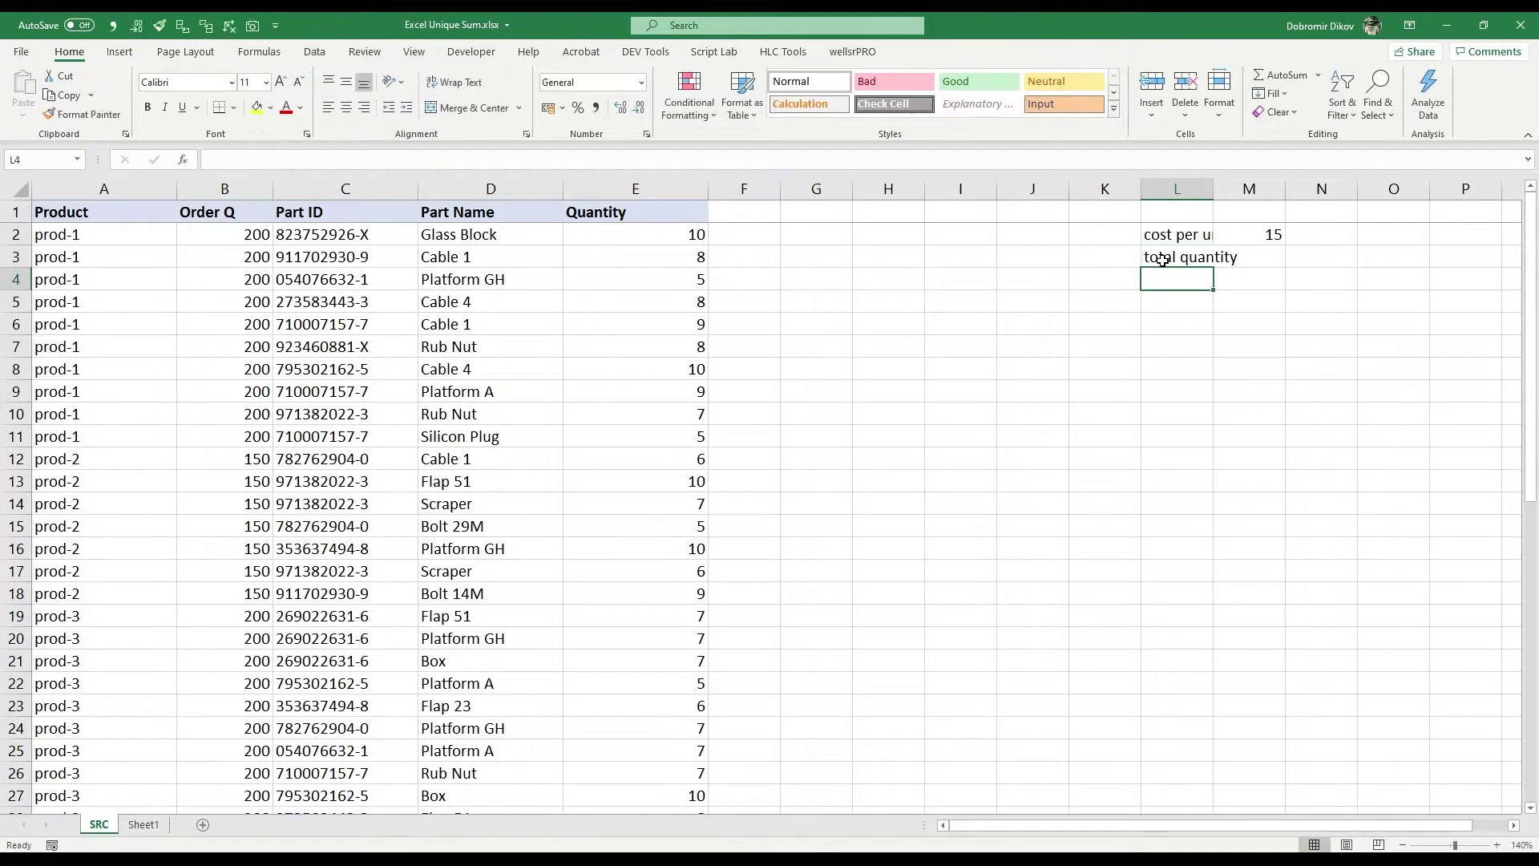
key(Right)
text(=)
key(Up)
key(Up)
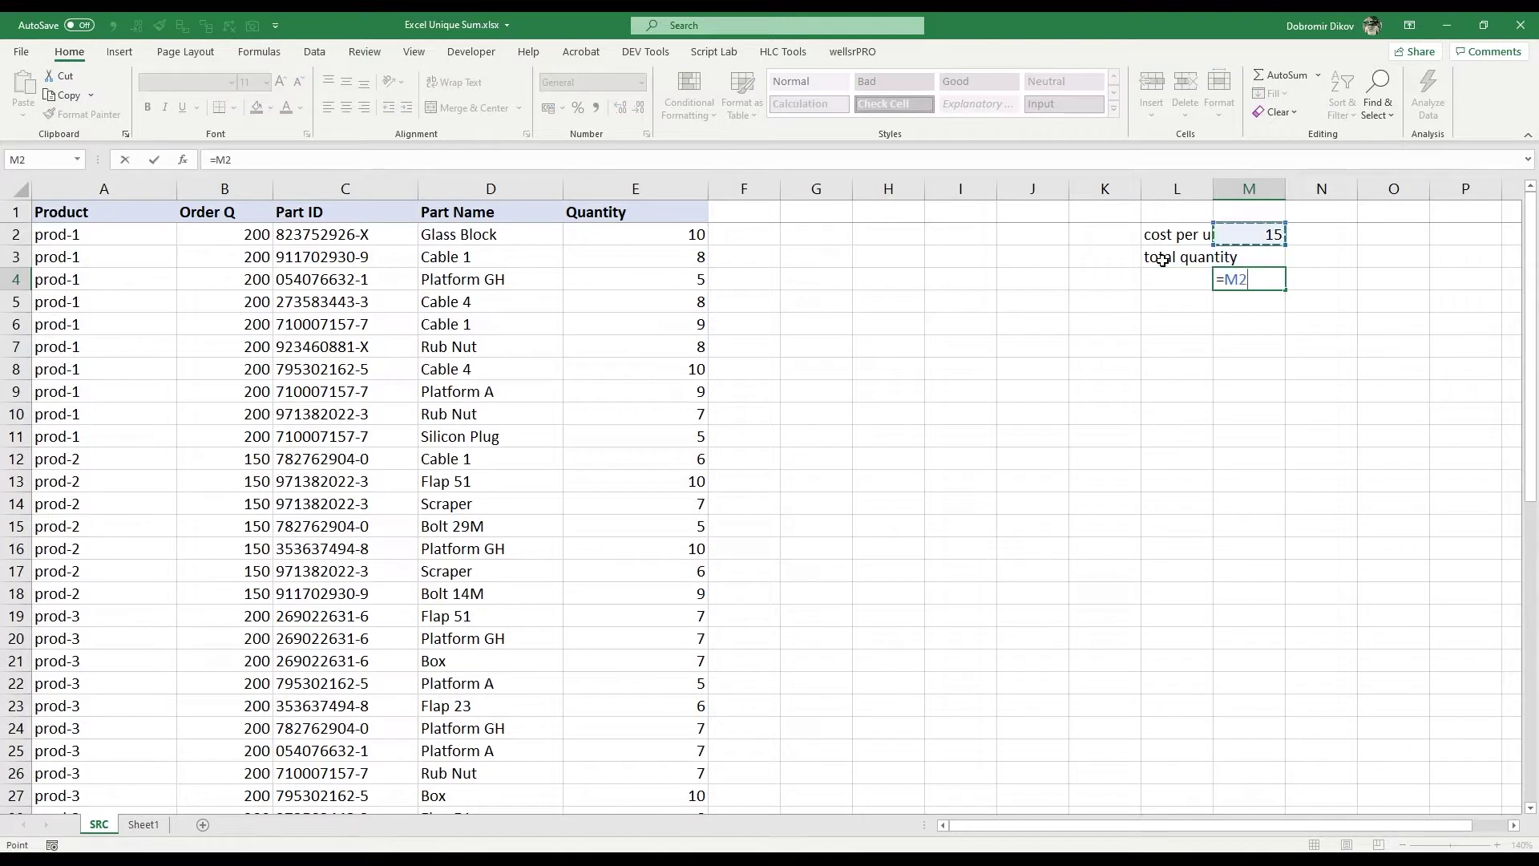
text(*)
key(Up)
key(Return)
key(Left)
key(Up)
text(cost)
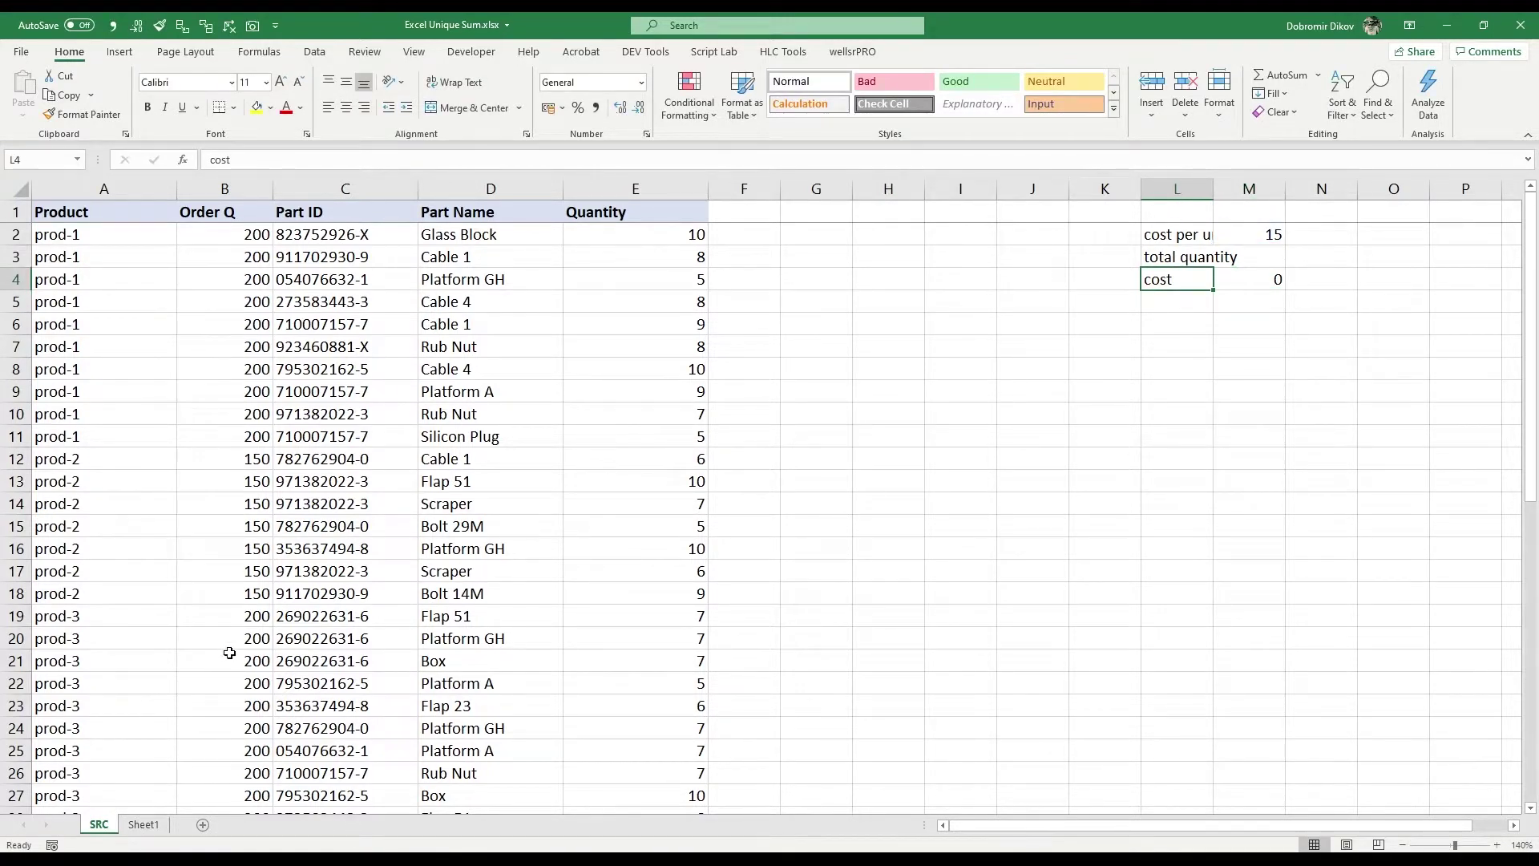
click(220, 209)
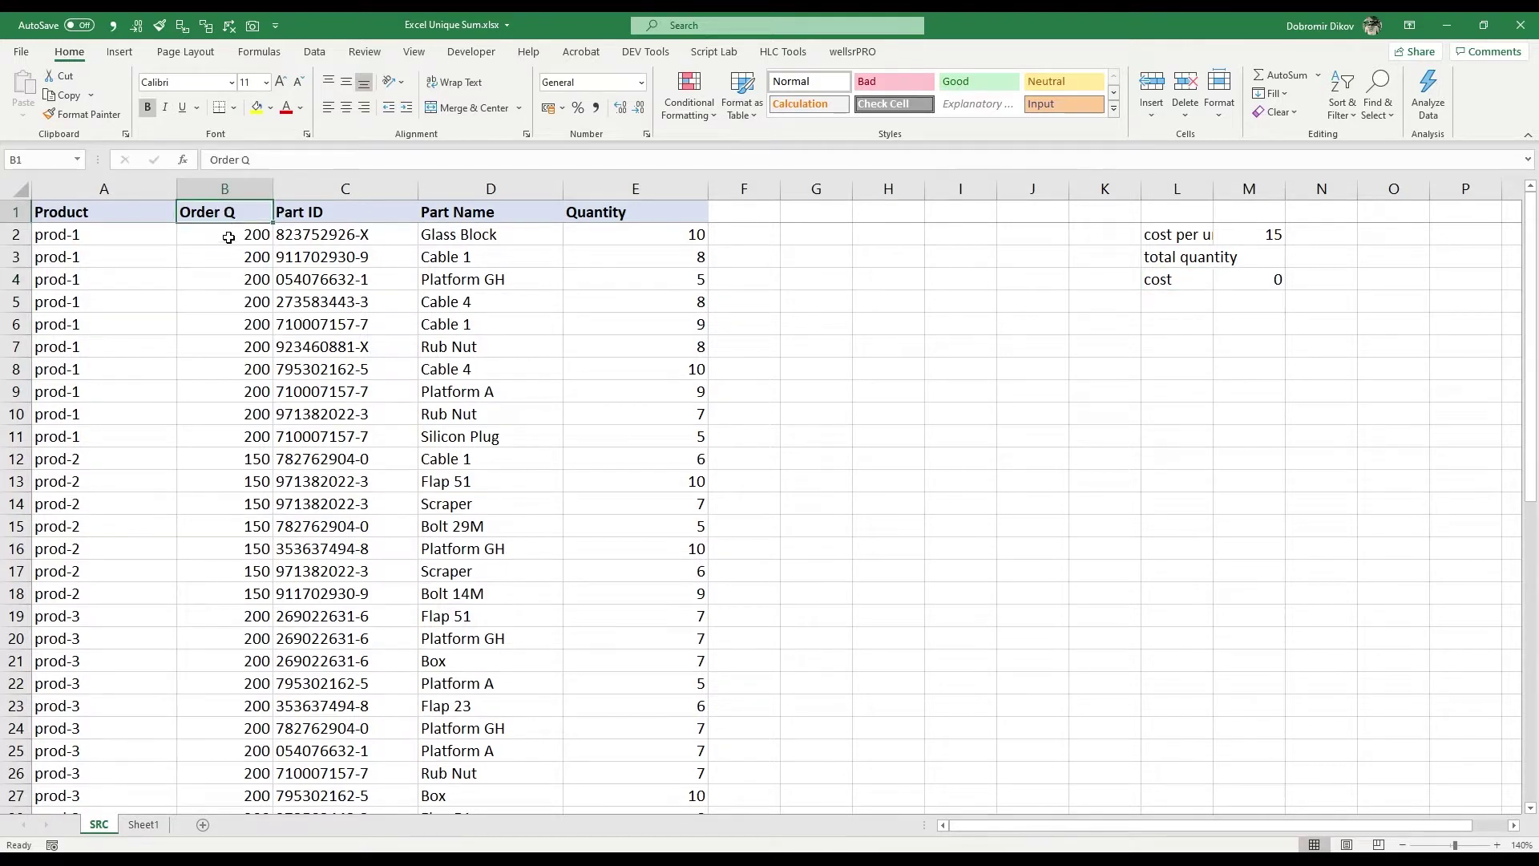
drag(225, 236, 221, 440)
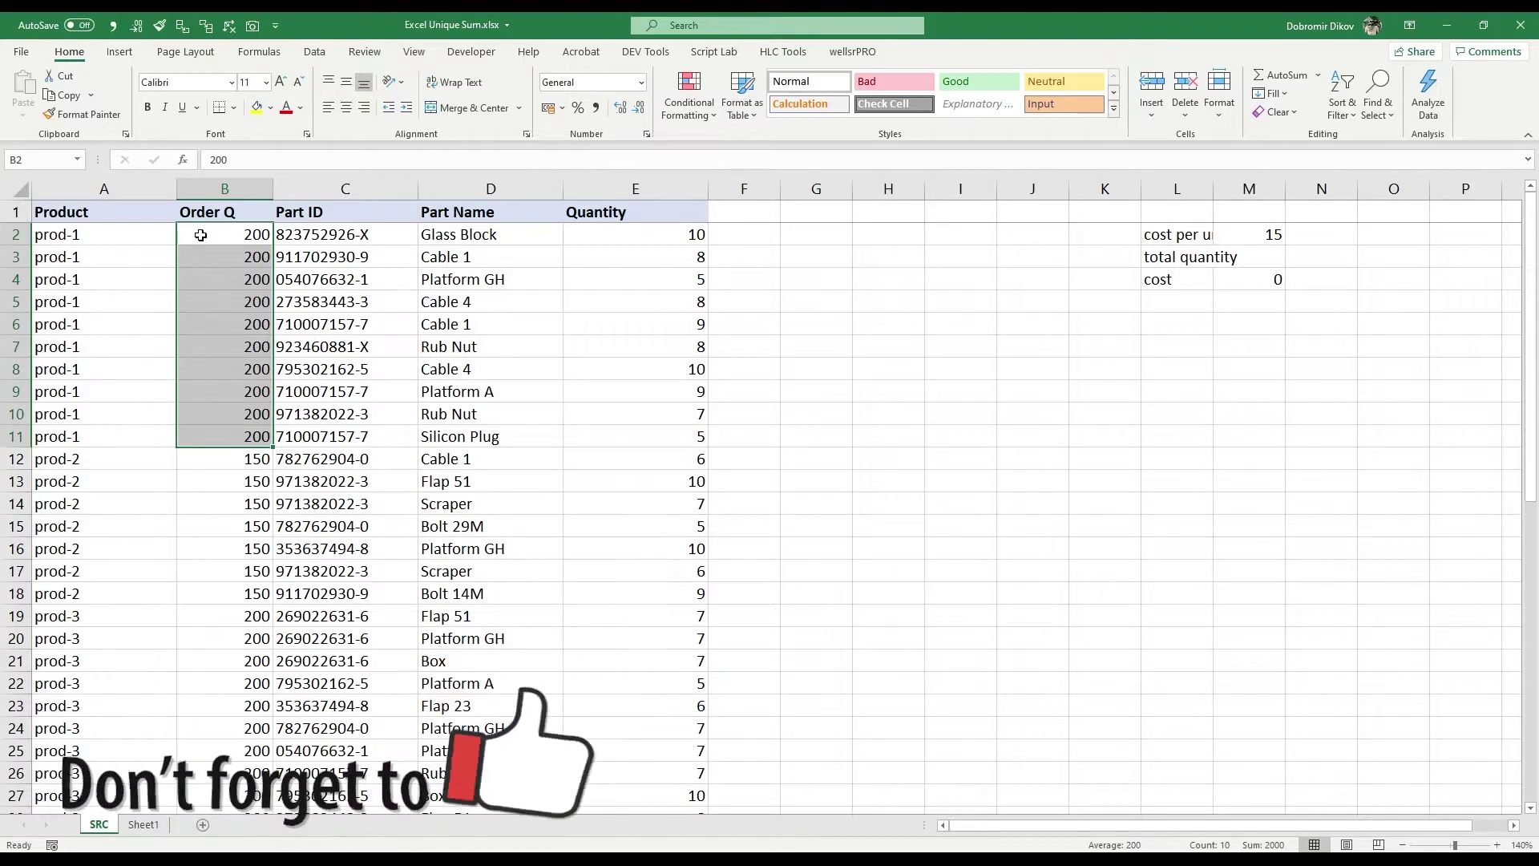
click(219, 277)
drag(219, 436, 225, 237)
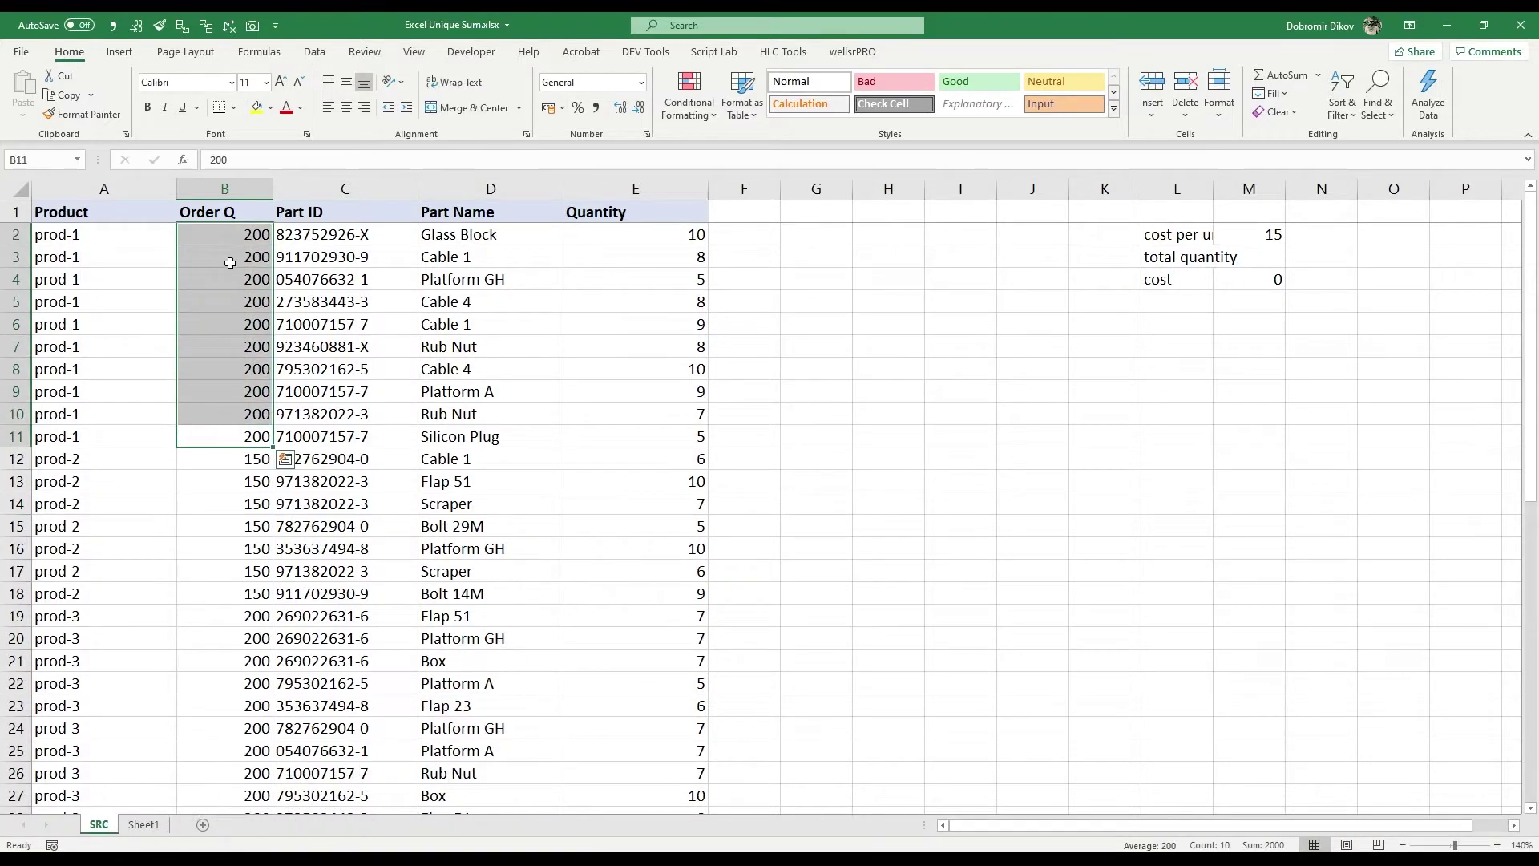
click(230, 263)
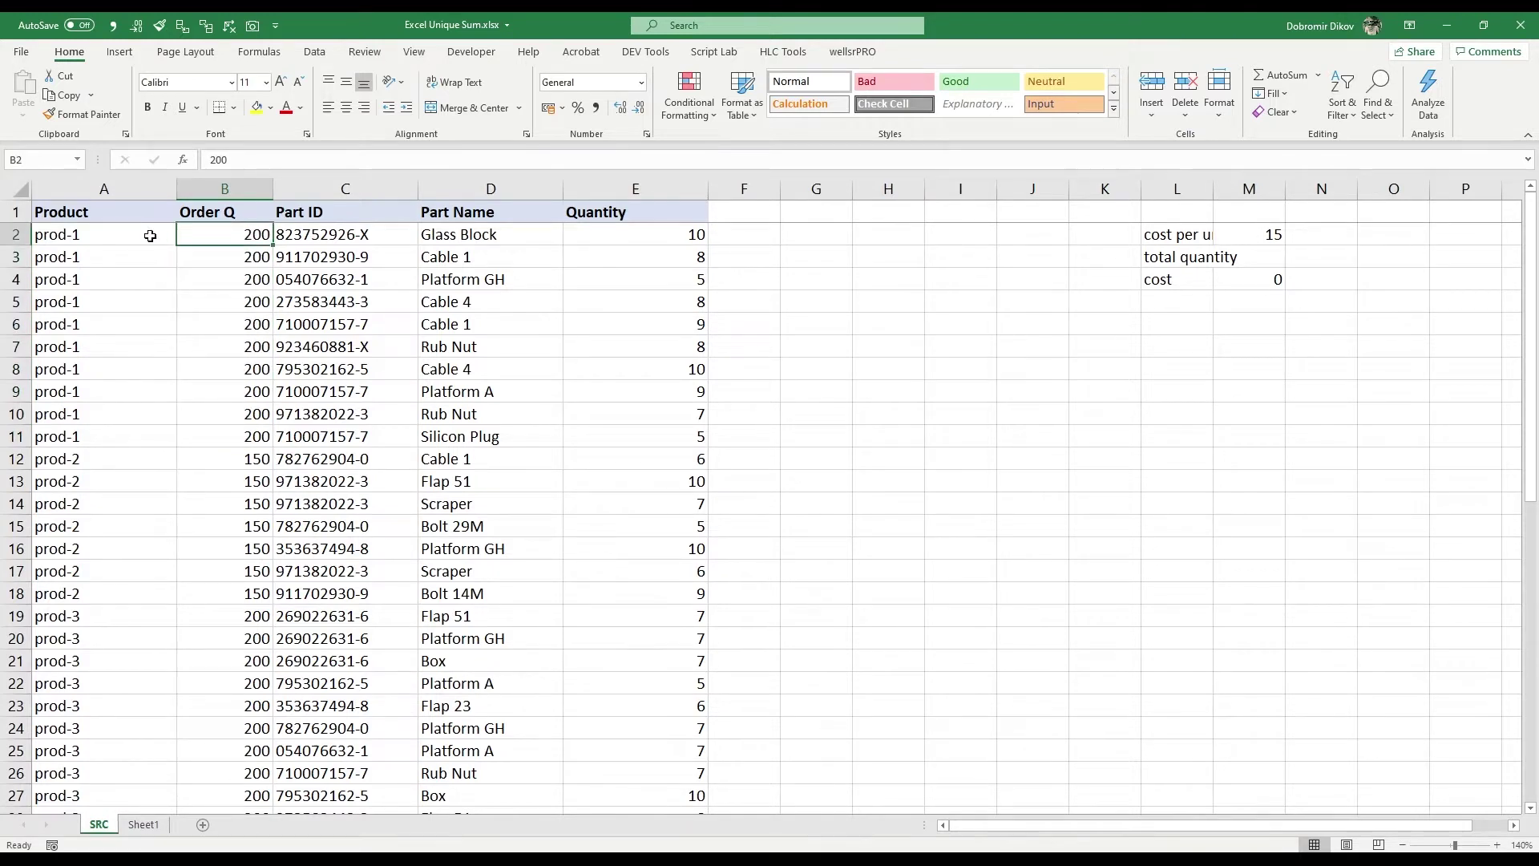
drag(150, 236, 122, 432)
click(232, 235)
drag(96, 459, 86, 599)
click(243, 483)
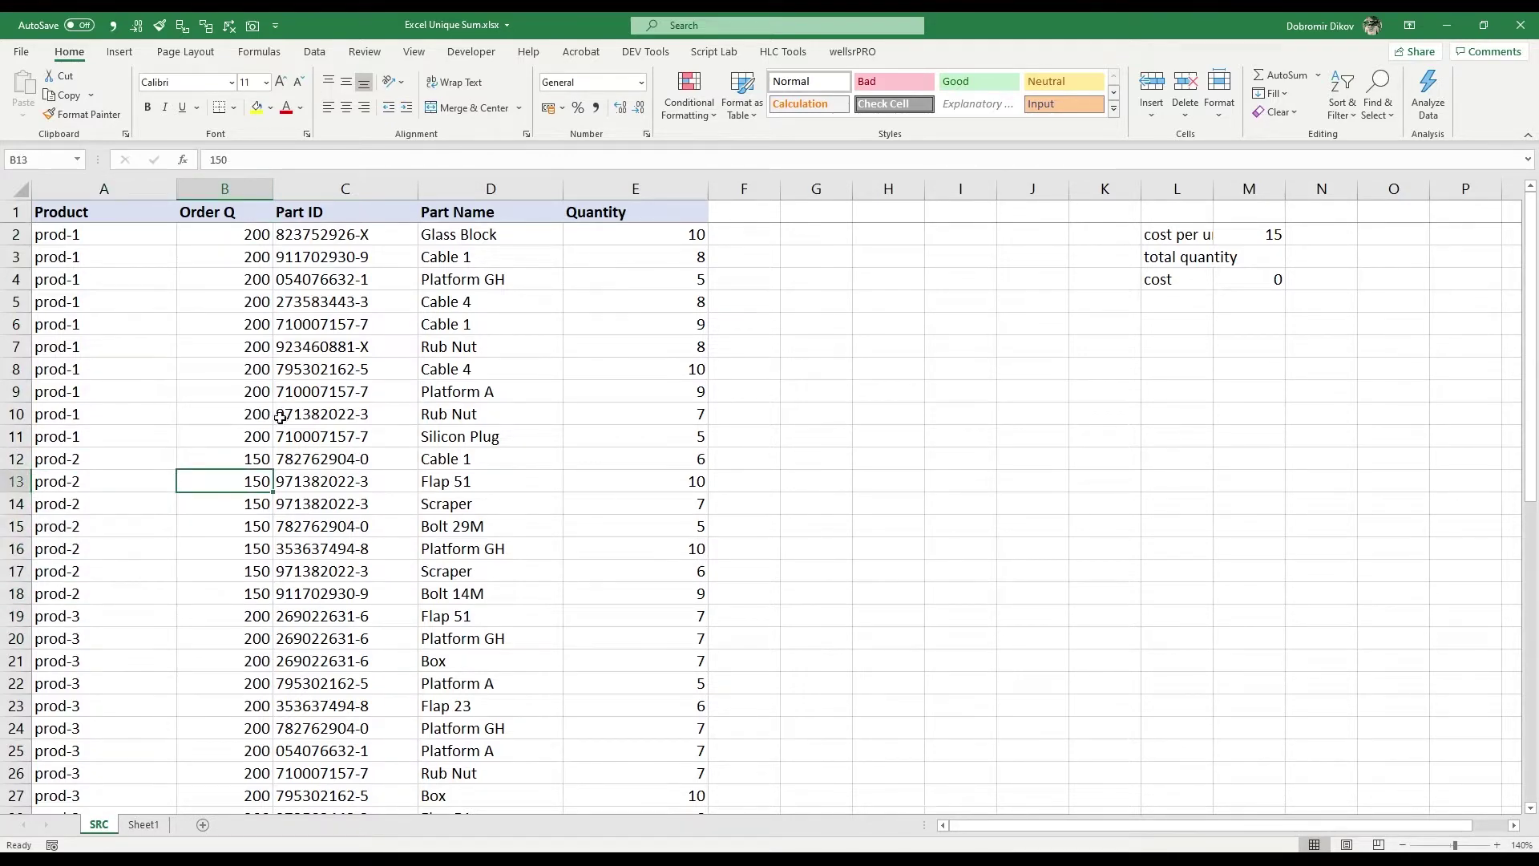
scroll(254, 635, down, 12)
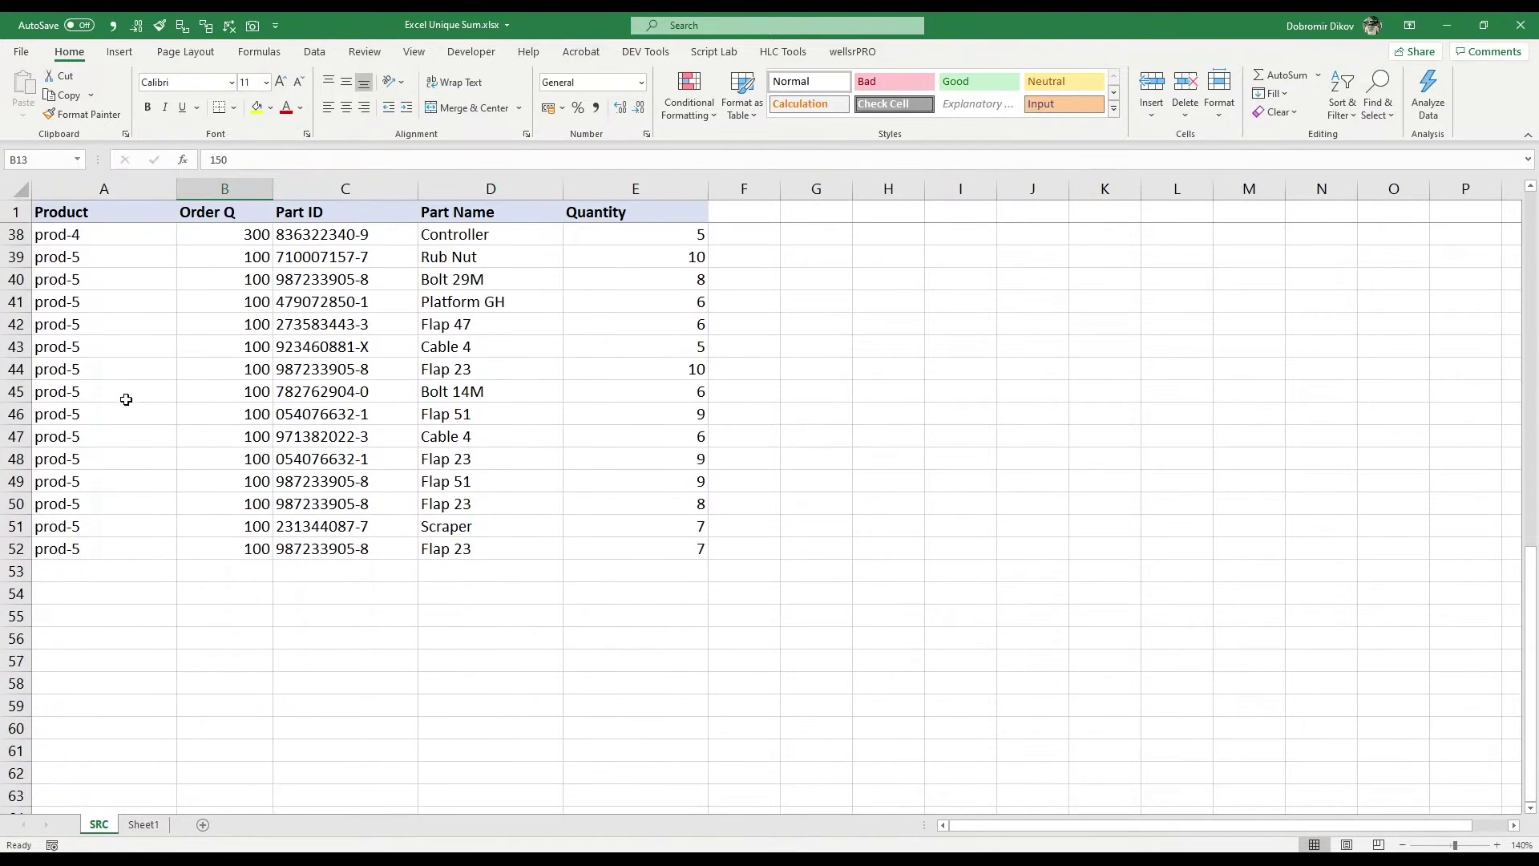
scroll(191, 647, up, 12)
click(223, 302)
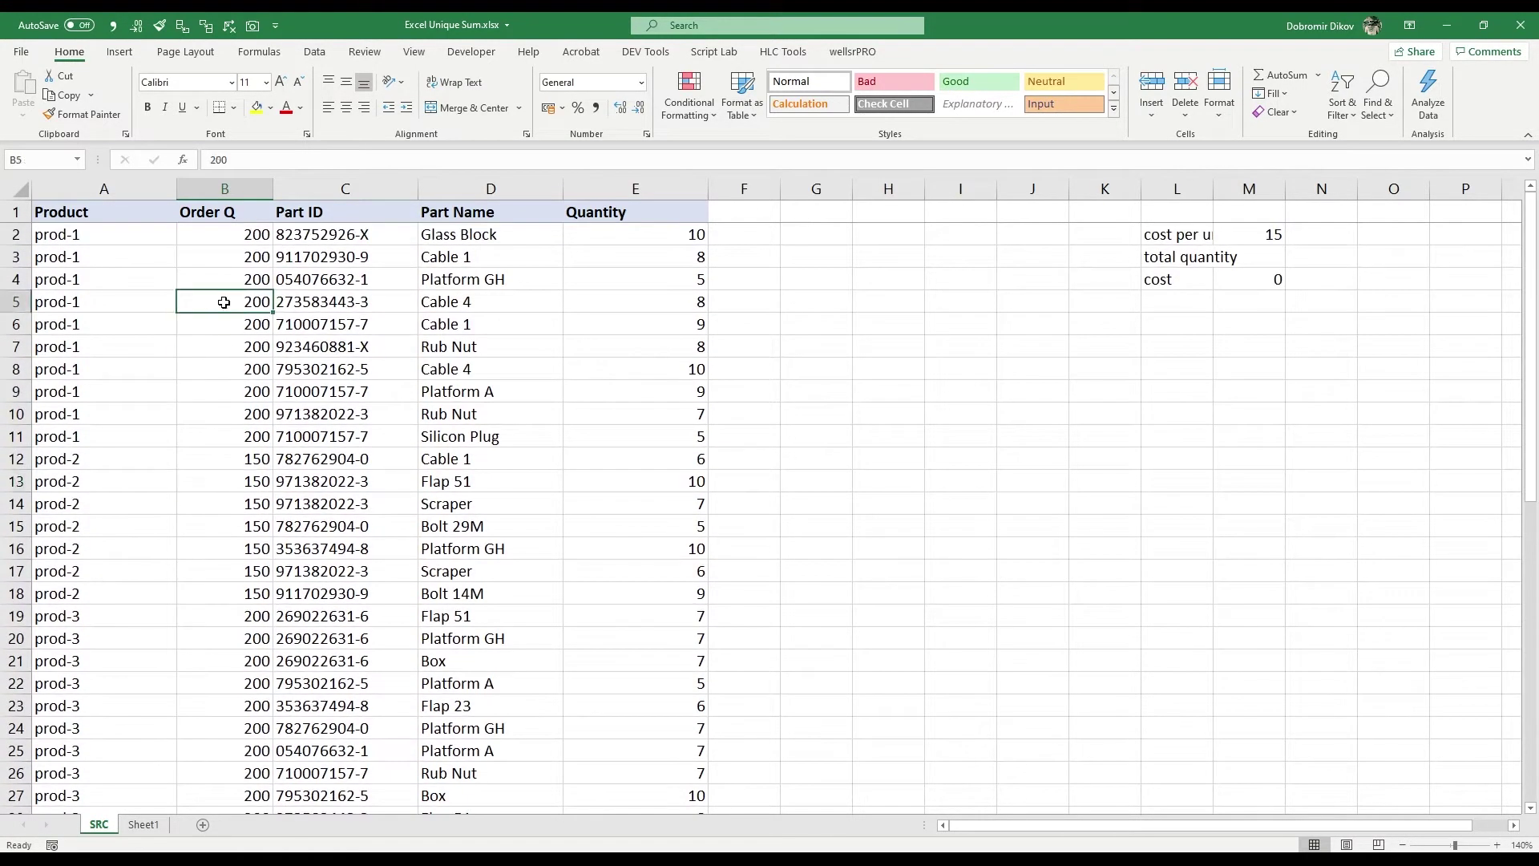
ctrl+click(237, 481)
ctrl+click(241, 662)
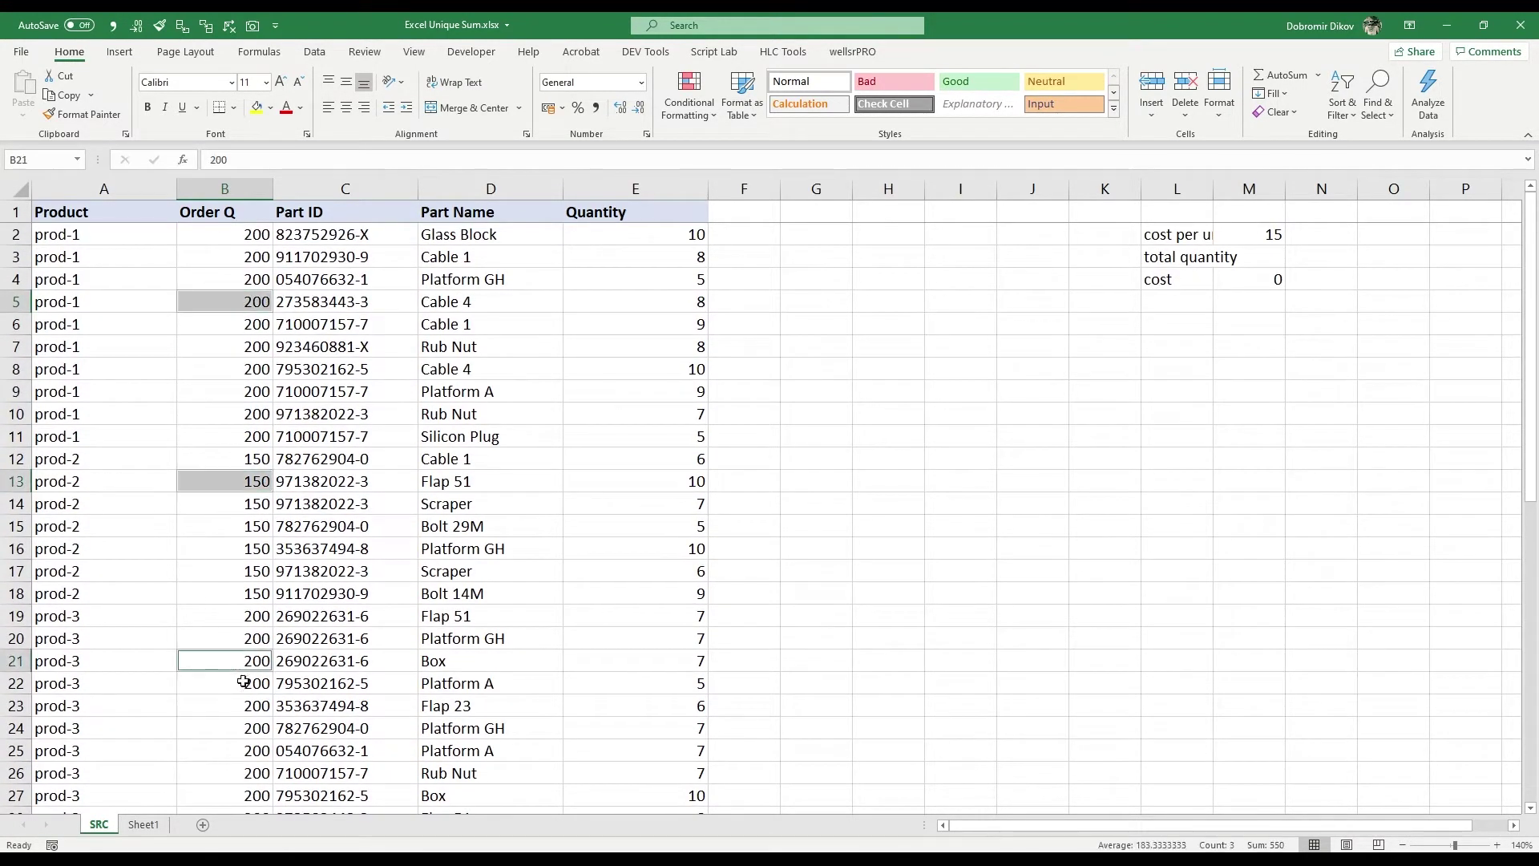
scroll(235, 738, down, 2)
scroll(236, 739, down, 3)
ctrl+click(237, 667)
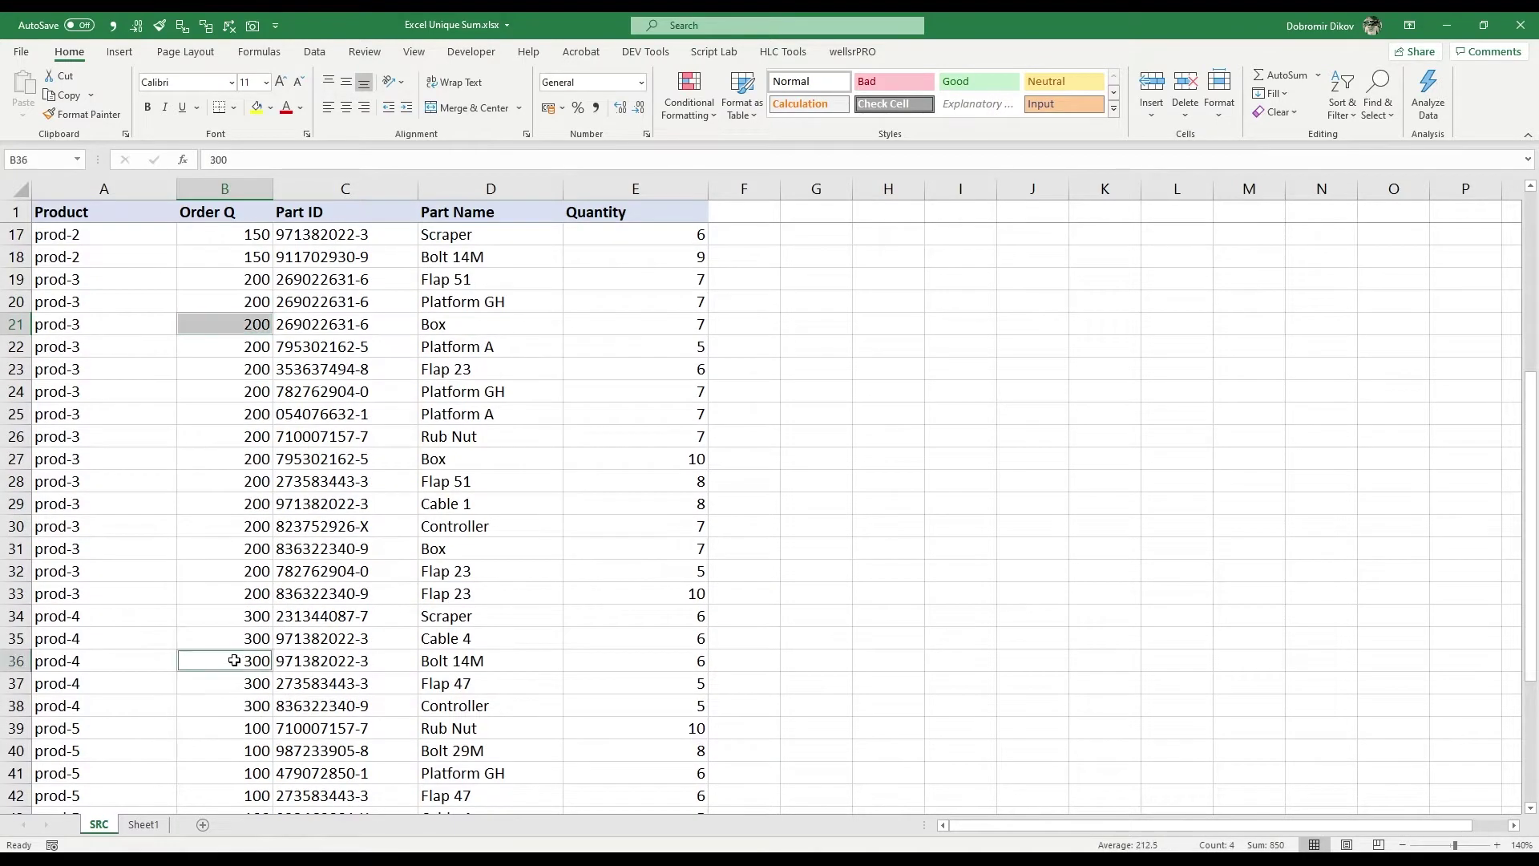
scroll(234, 699, down, 3)
ctrl+click(230, 623)
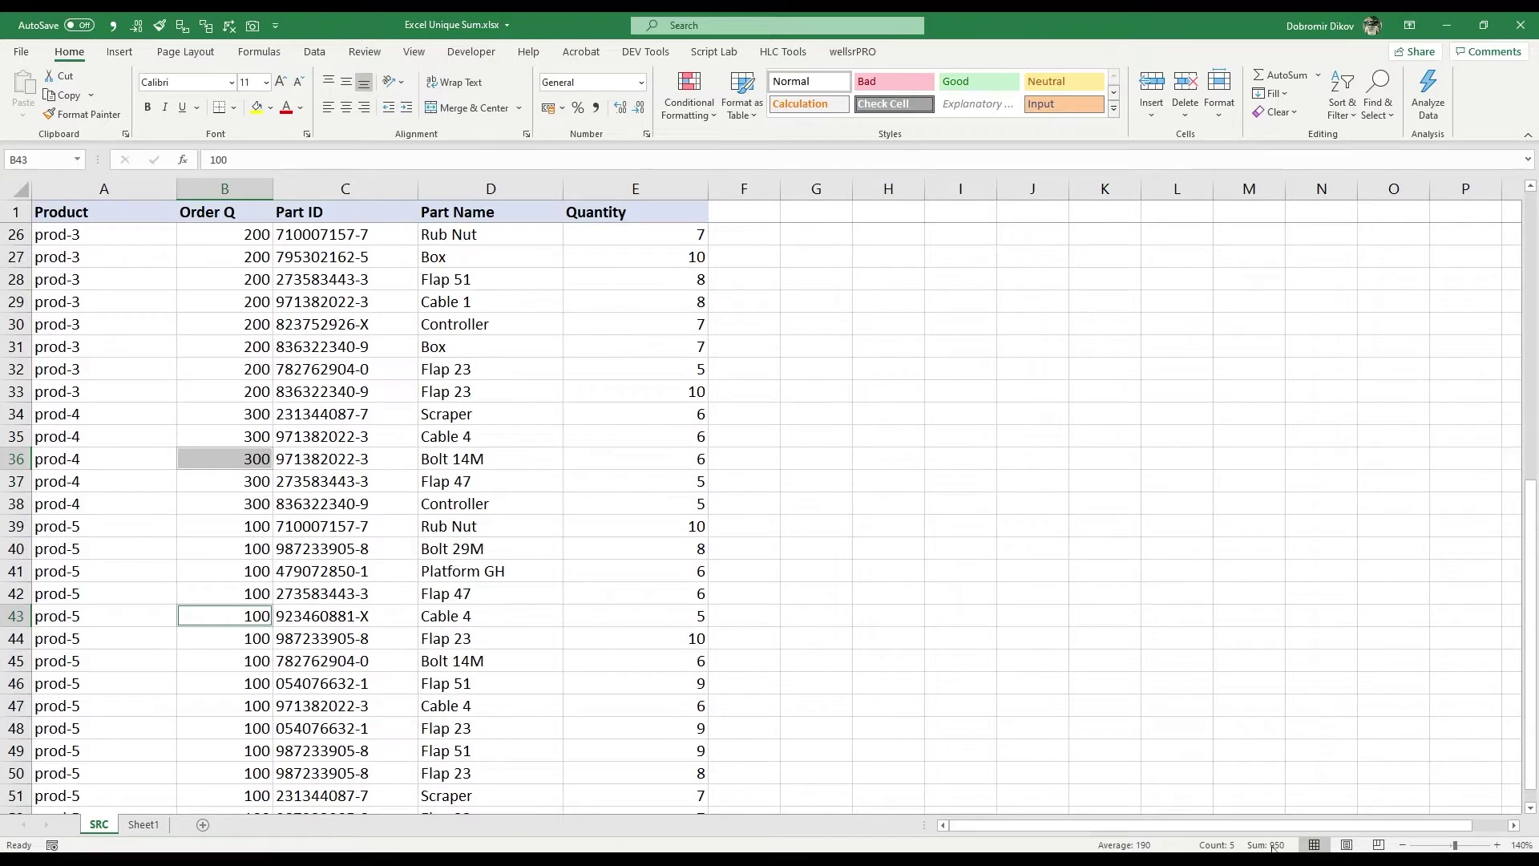
scroll(347, 569, up, 8)
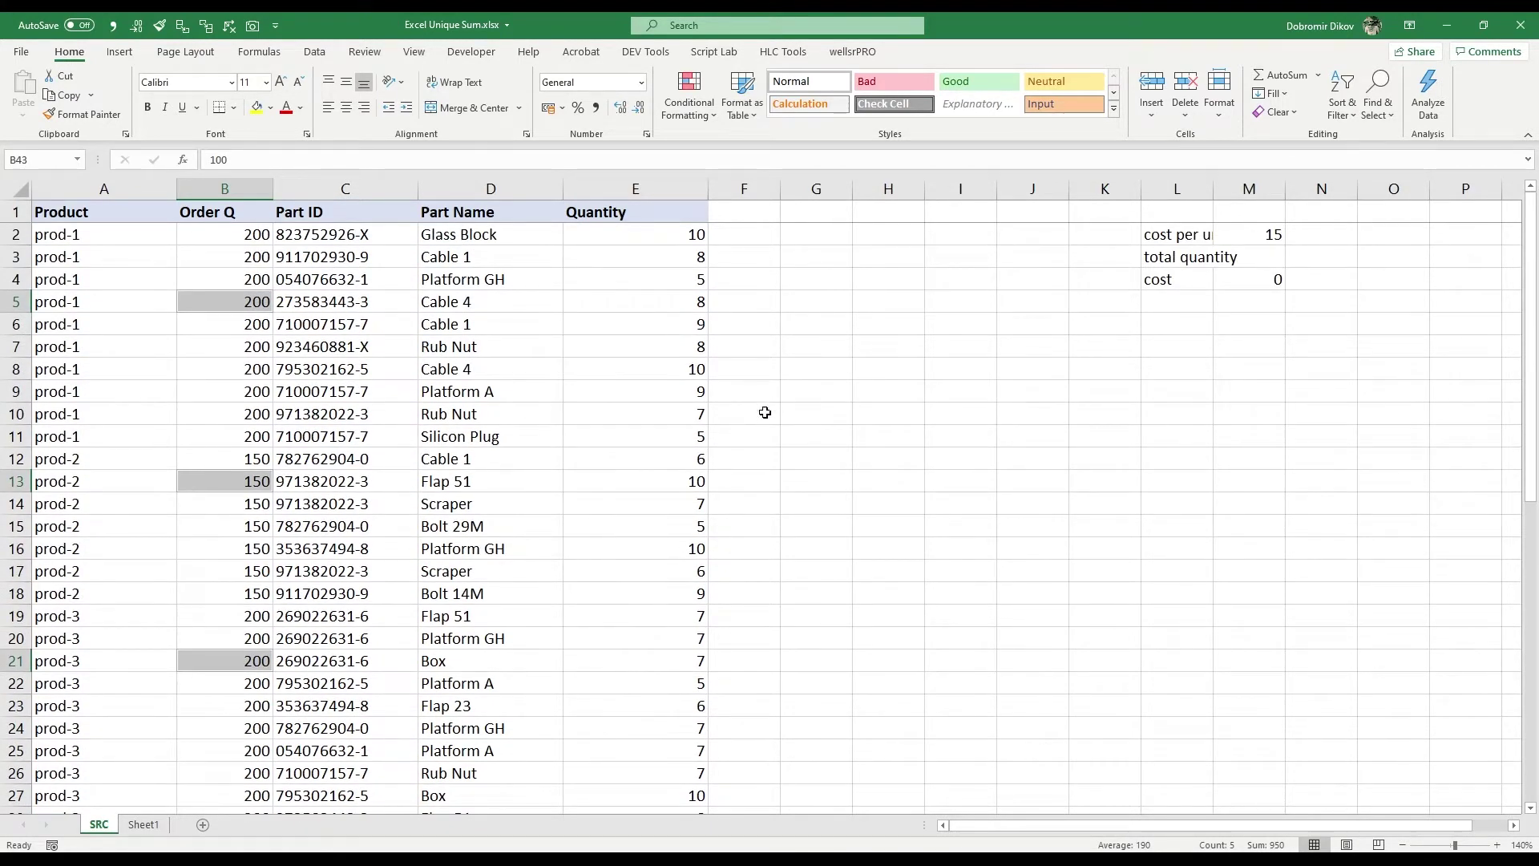
click(815, 324)
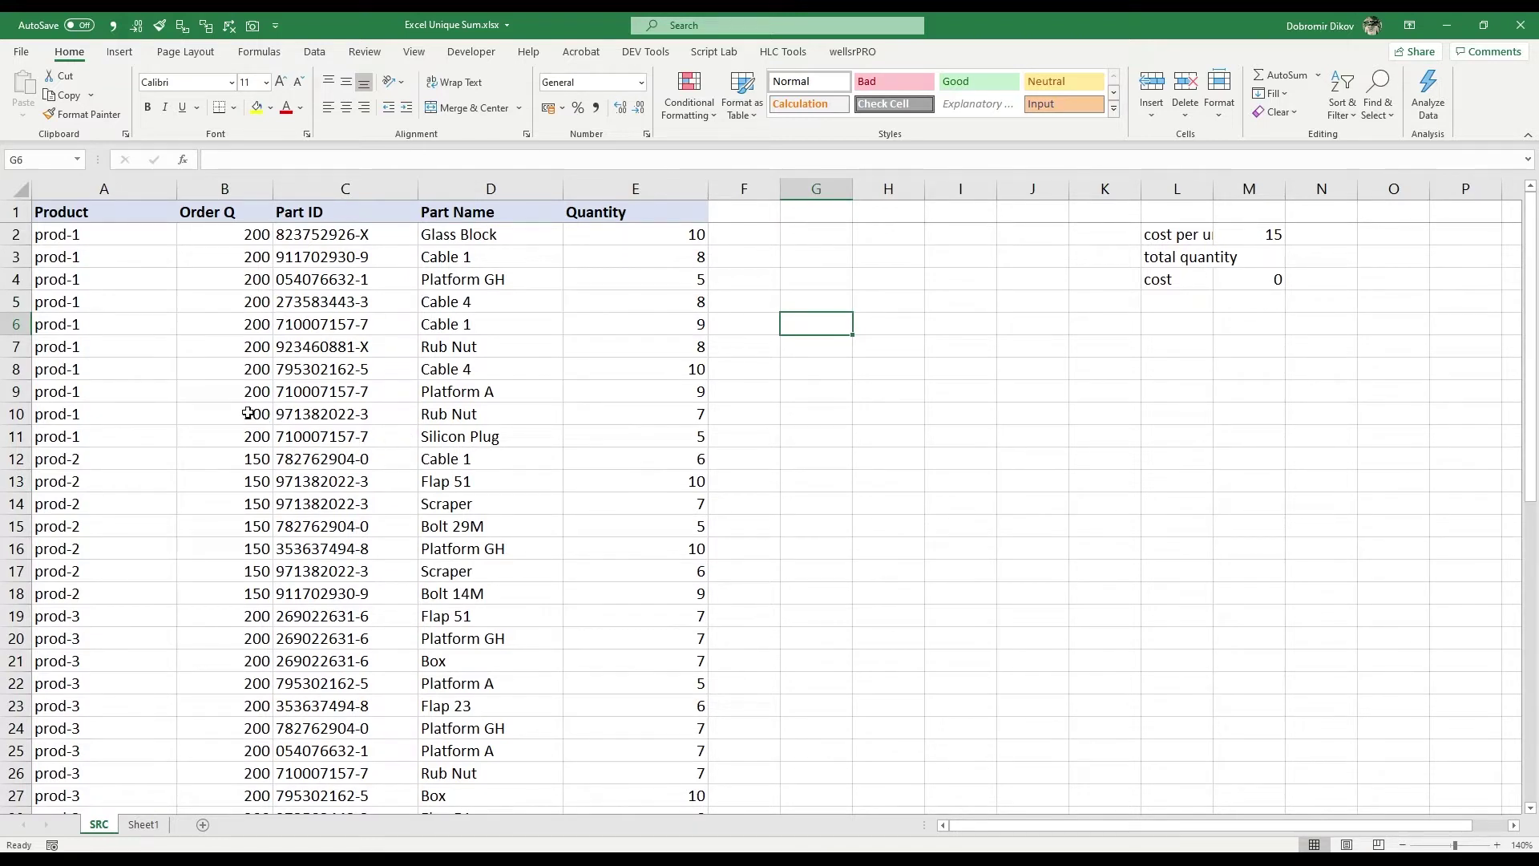
click(226, 355)
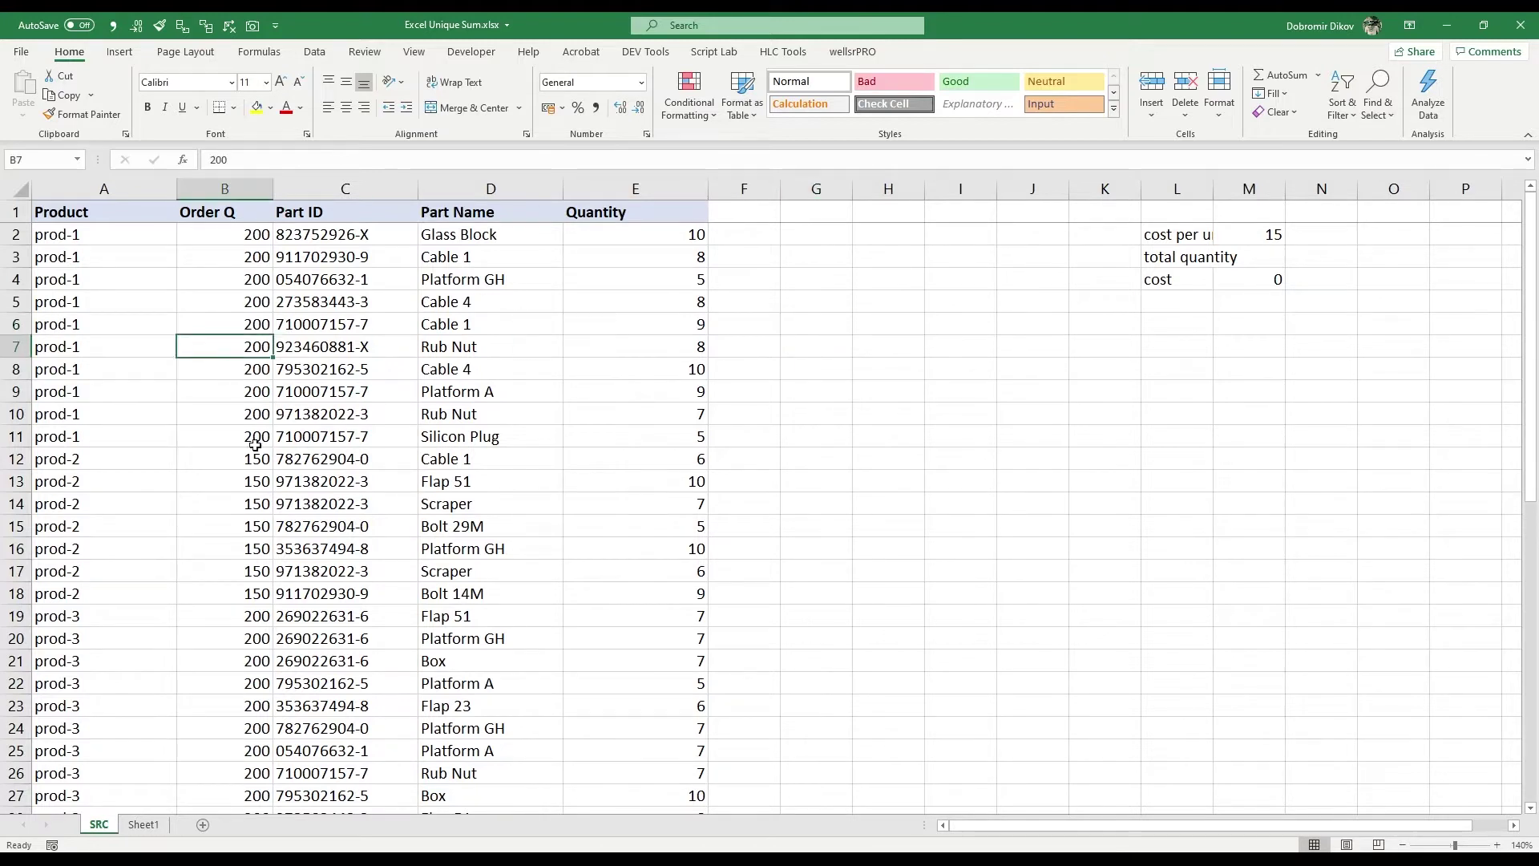
click(241, 687)
click(209, 324)
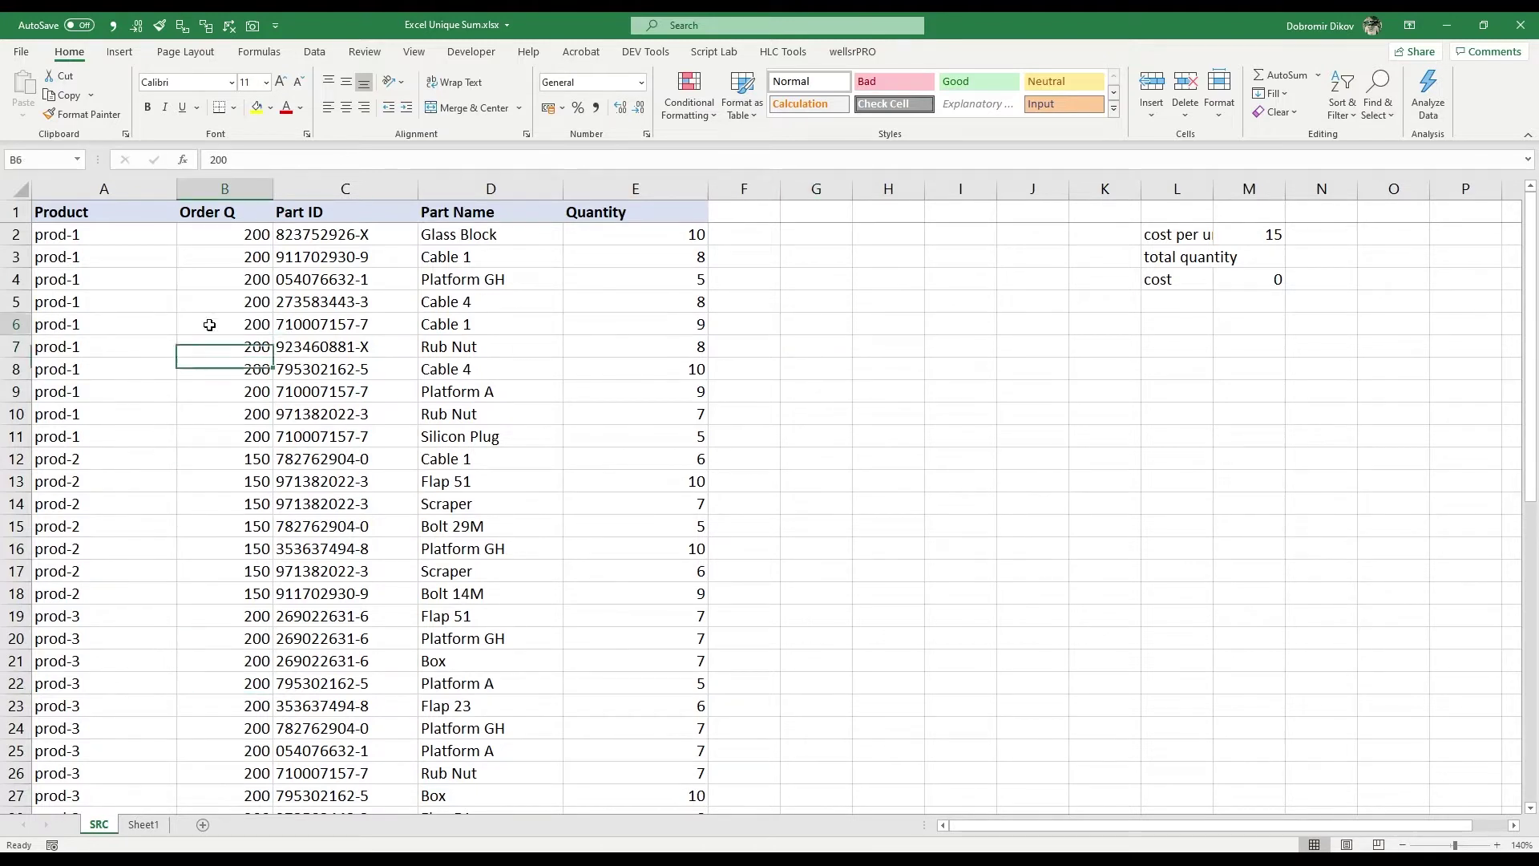
click(197, 685)
click(231, 351)
click(224, 641)
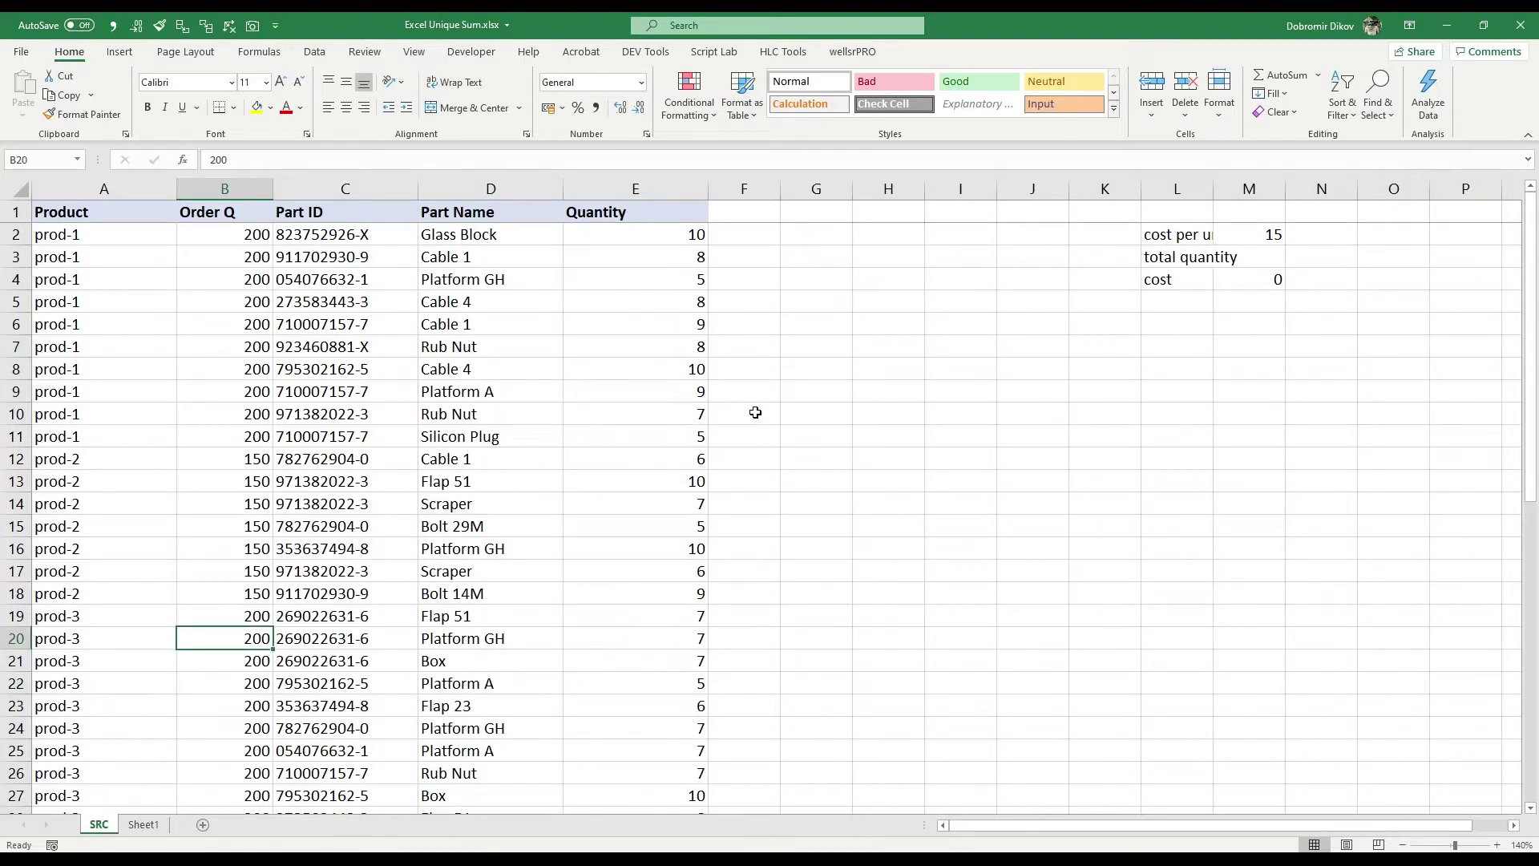
Type the header 'countif' in G1
click(814, 213)
text(countif)
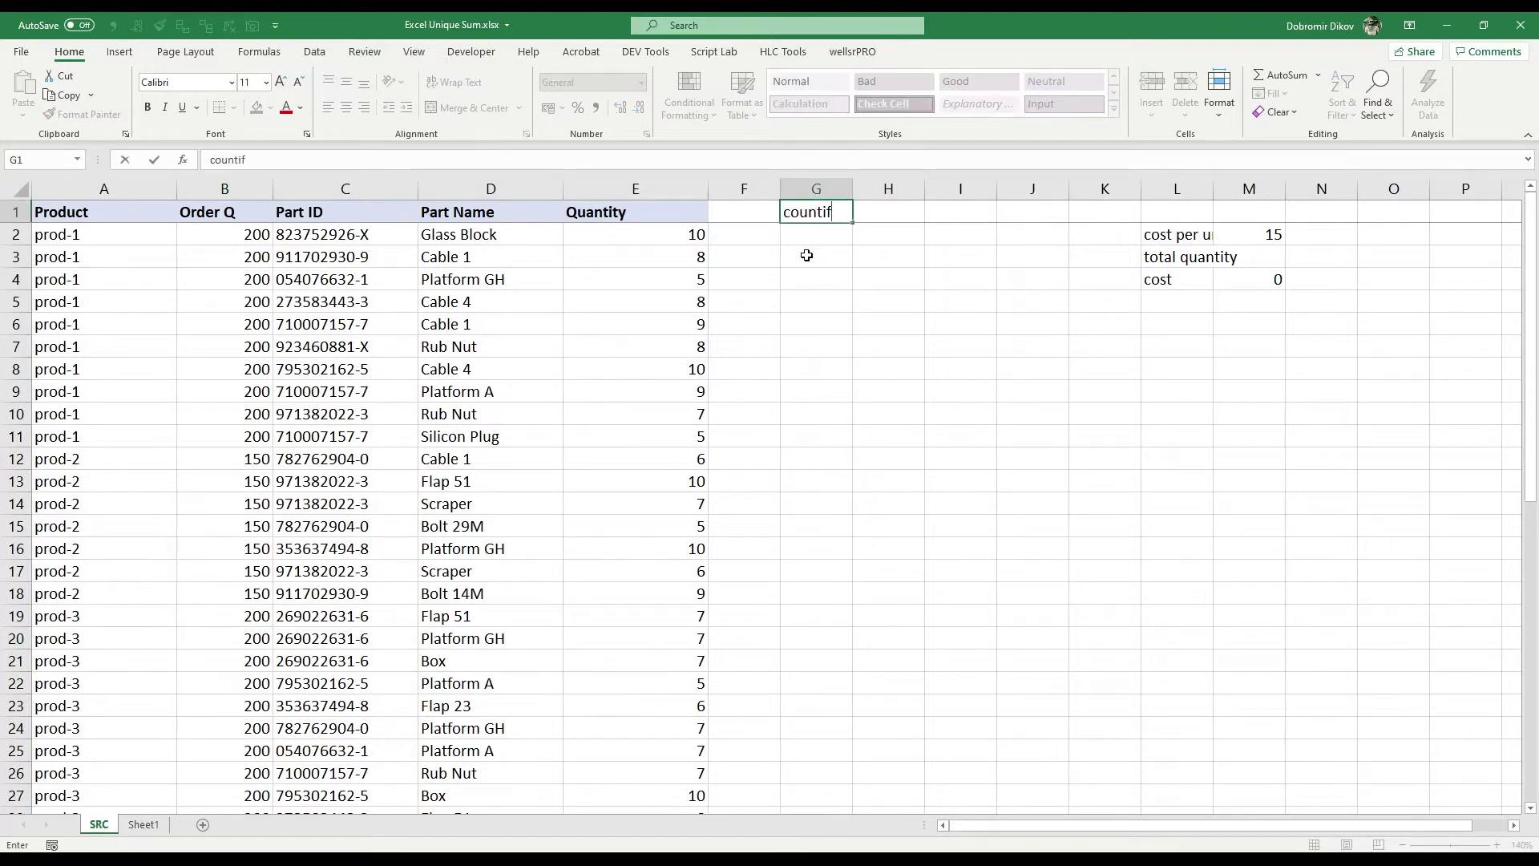
key(Return)
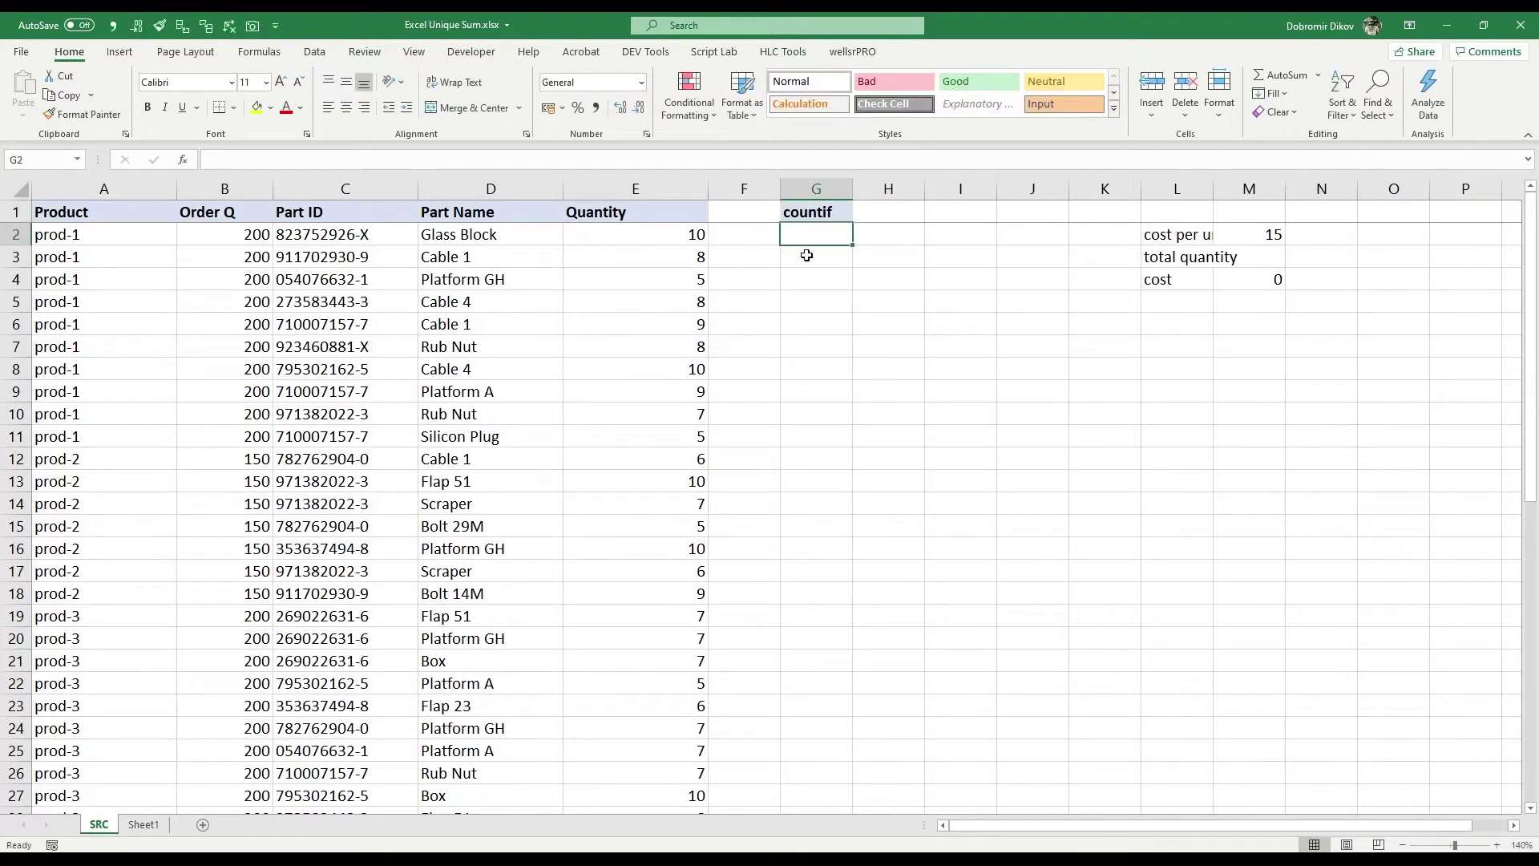
Enter =COUNTIF($A$2:$A$52,A2:A52) in G2 so the counts spill down the list
text(=)
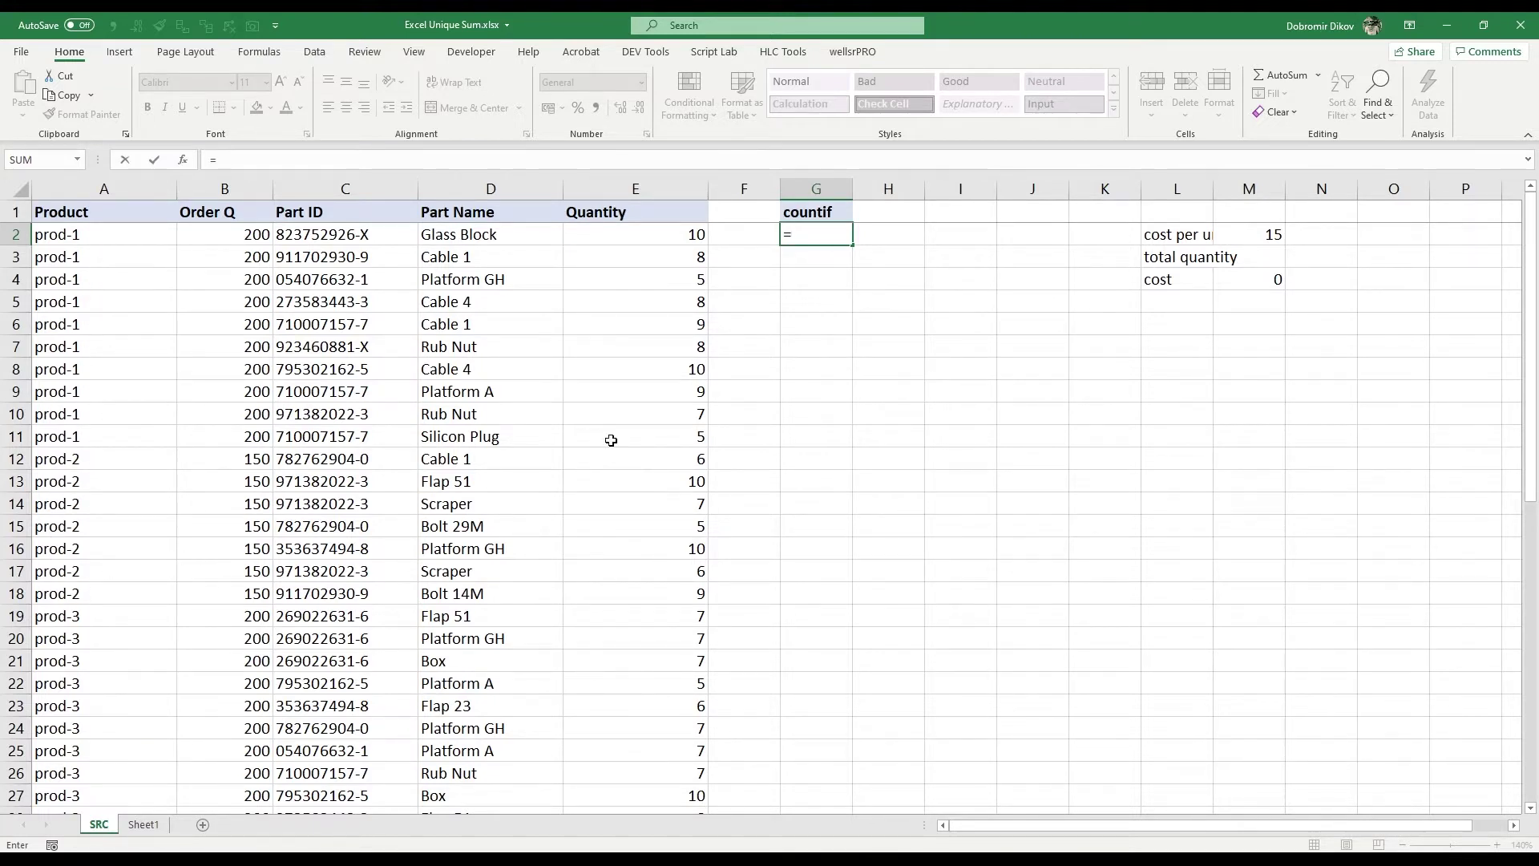
text(countif)
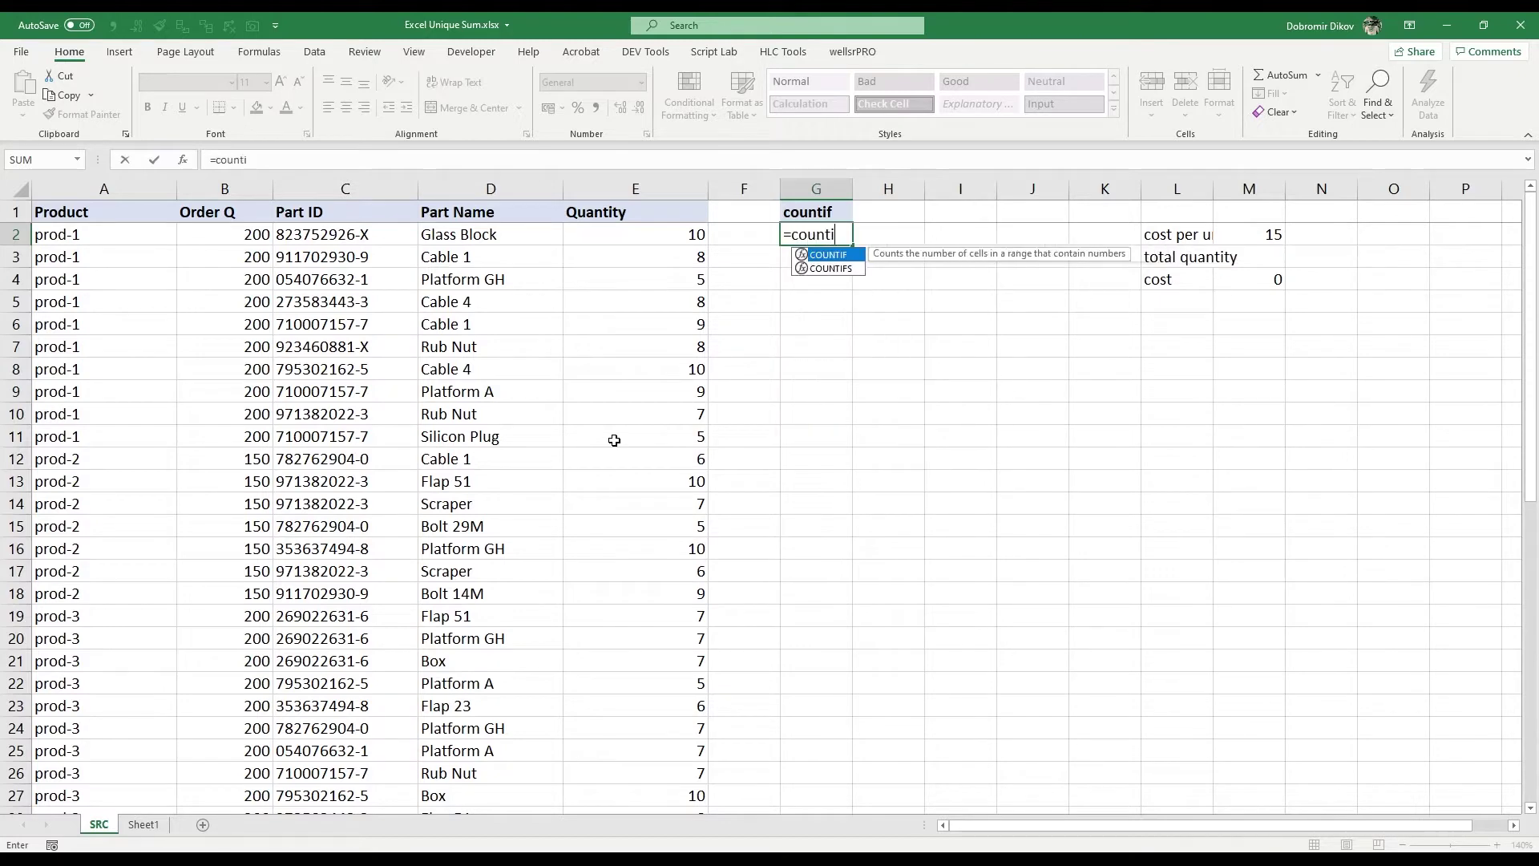
key(Tab)
key(ctrl+Left)
key(ctrl+Left)
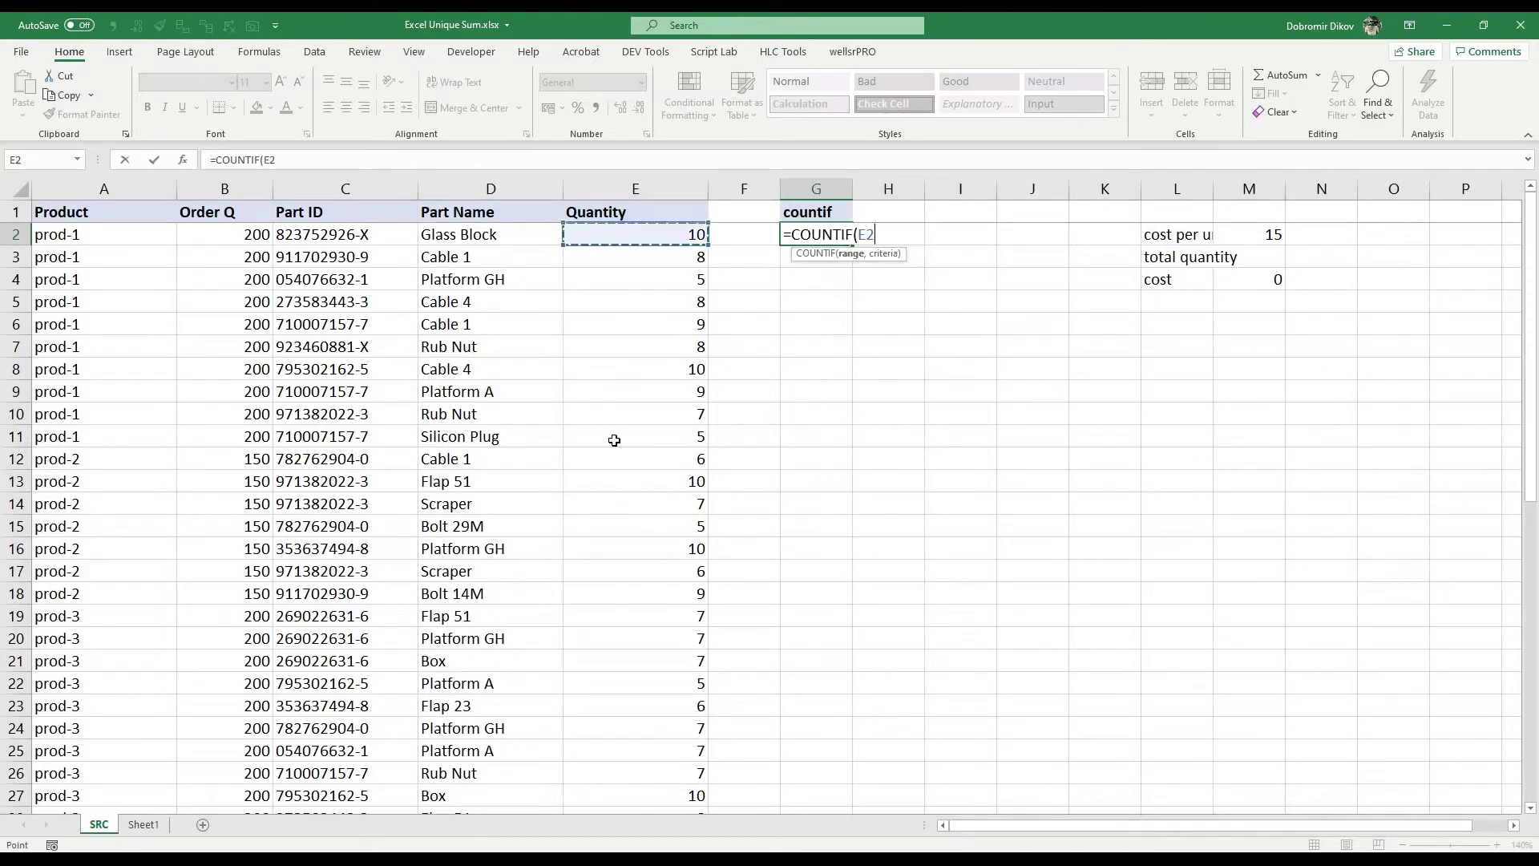
key(ctrl+shift+Down)
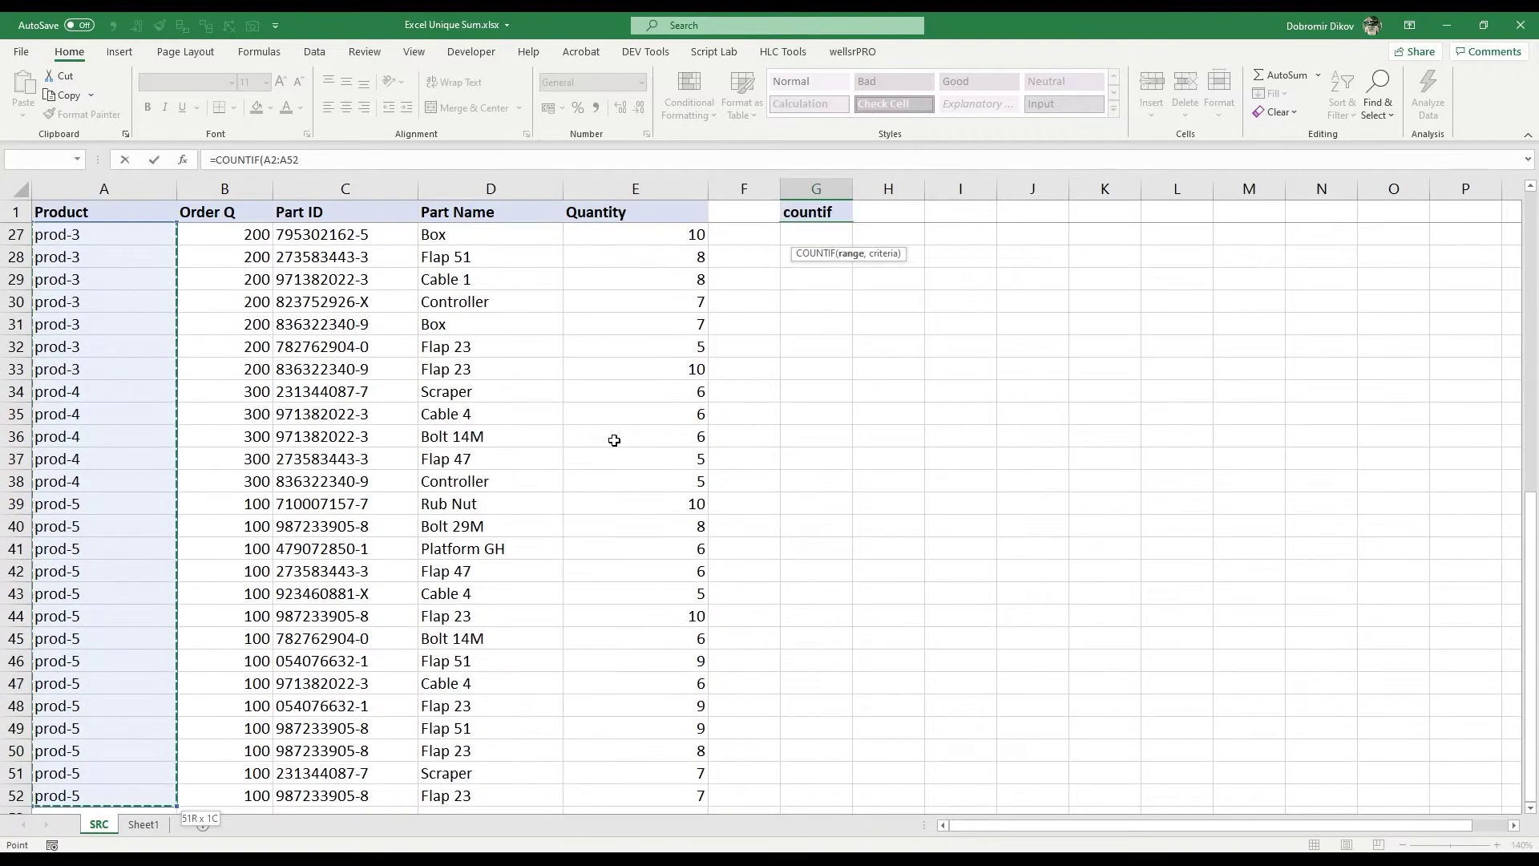
key(F4)
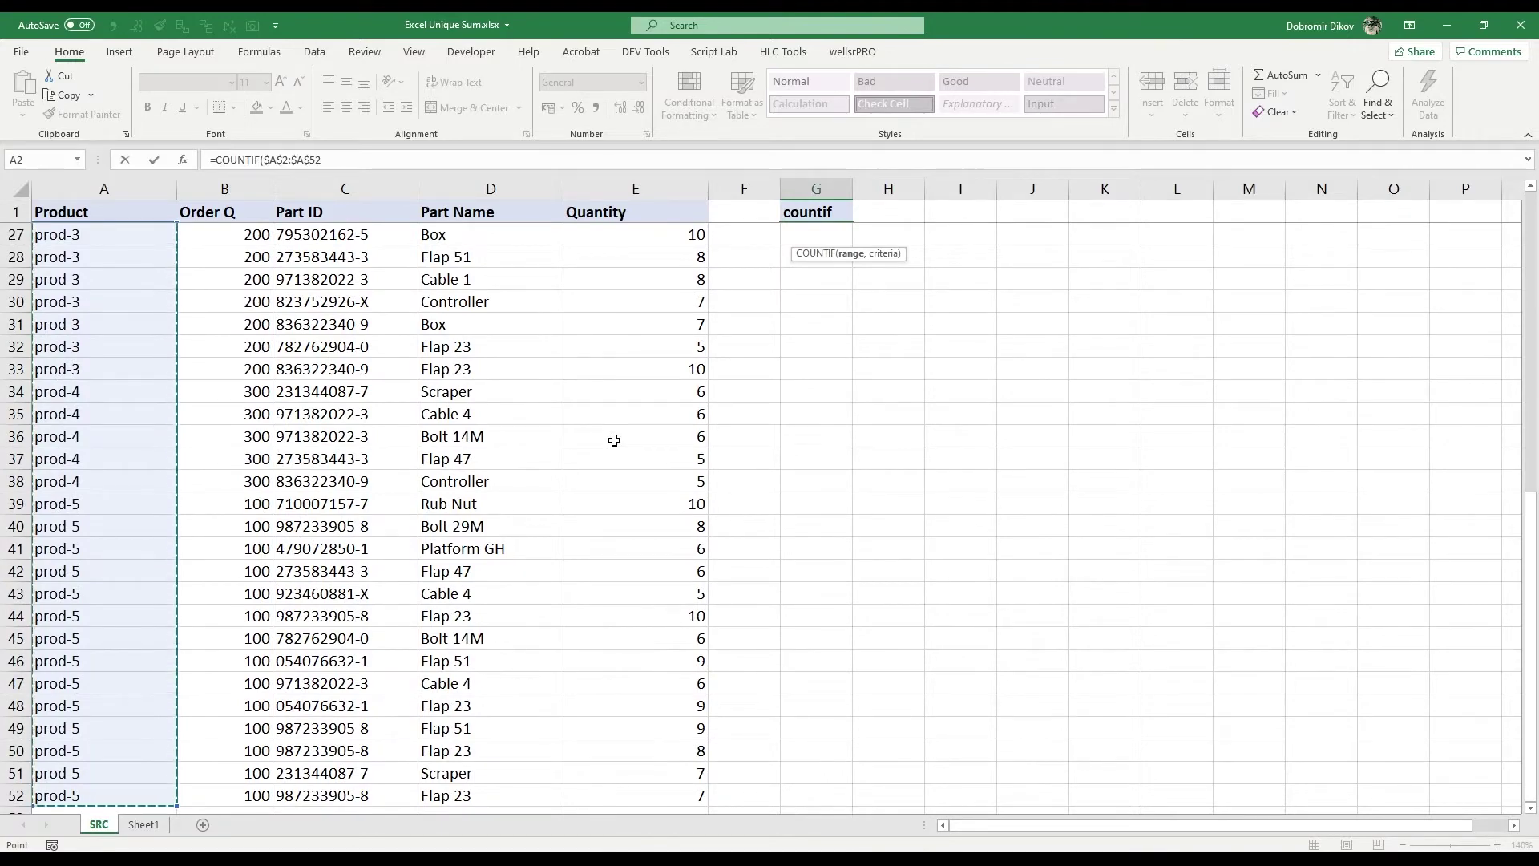
text(,)
key(Left)
key(Left)
key(ctrl+Left)
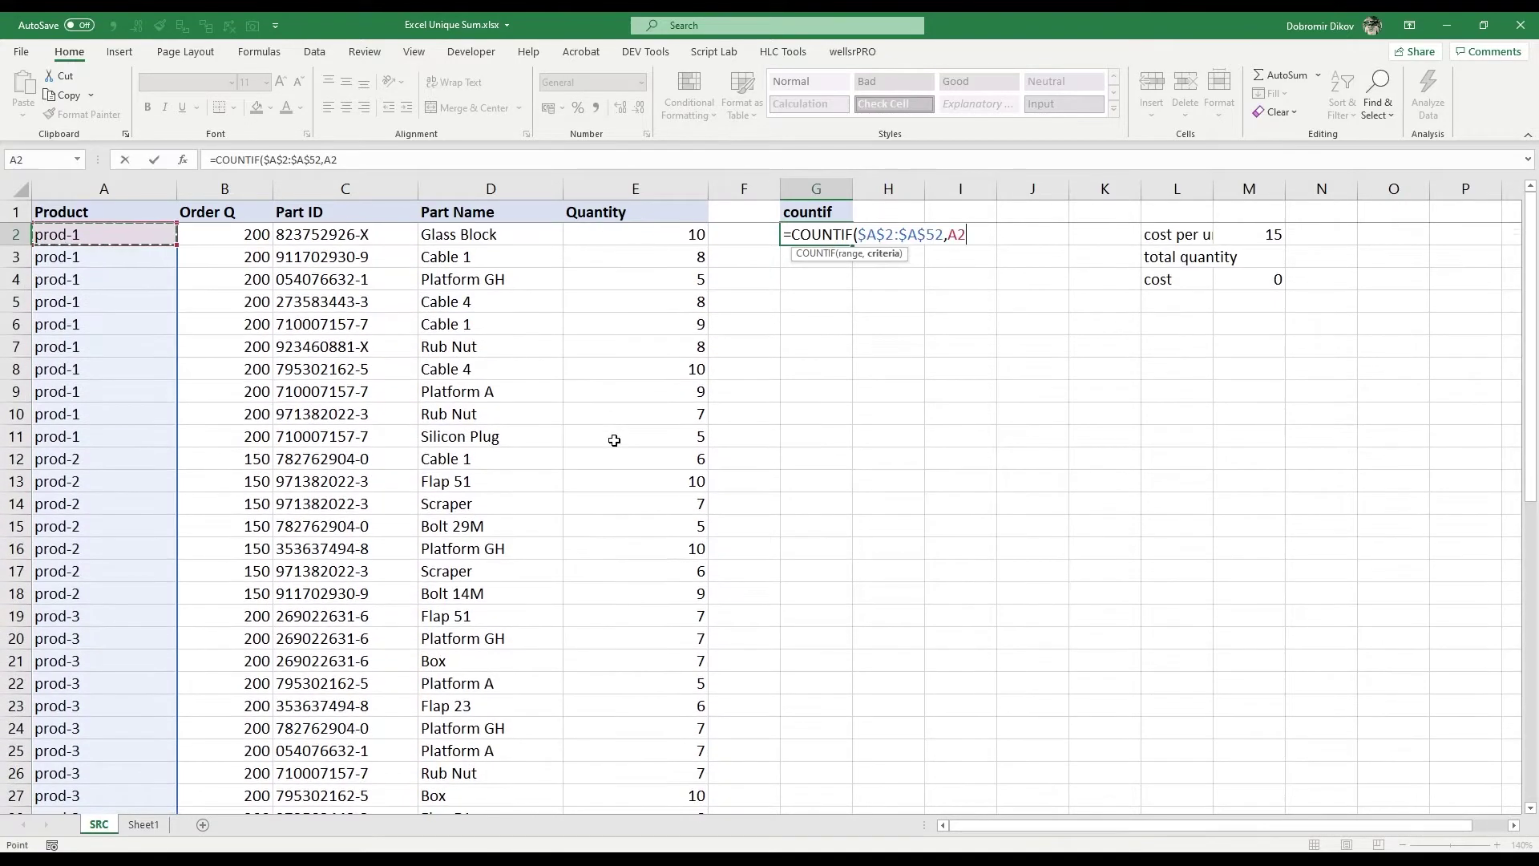
key(ctrl+shift+Down)
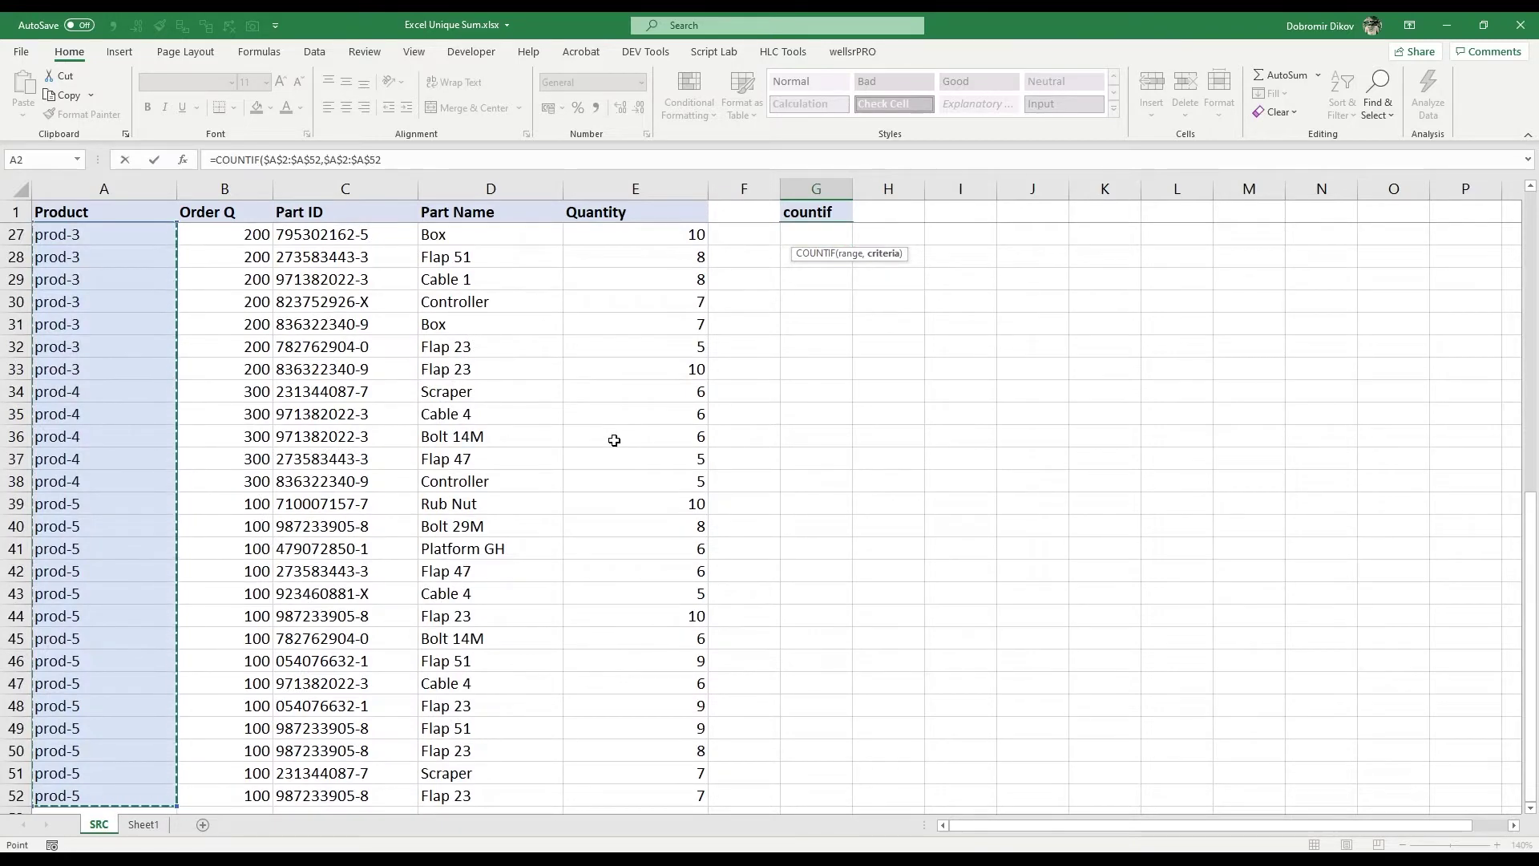
scroll(614, 440, up, 8)
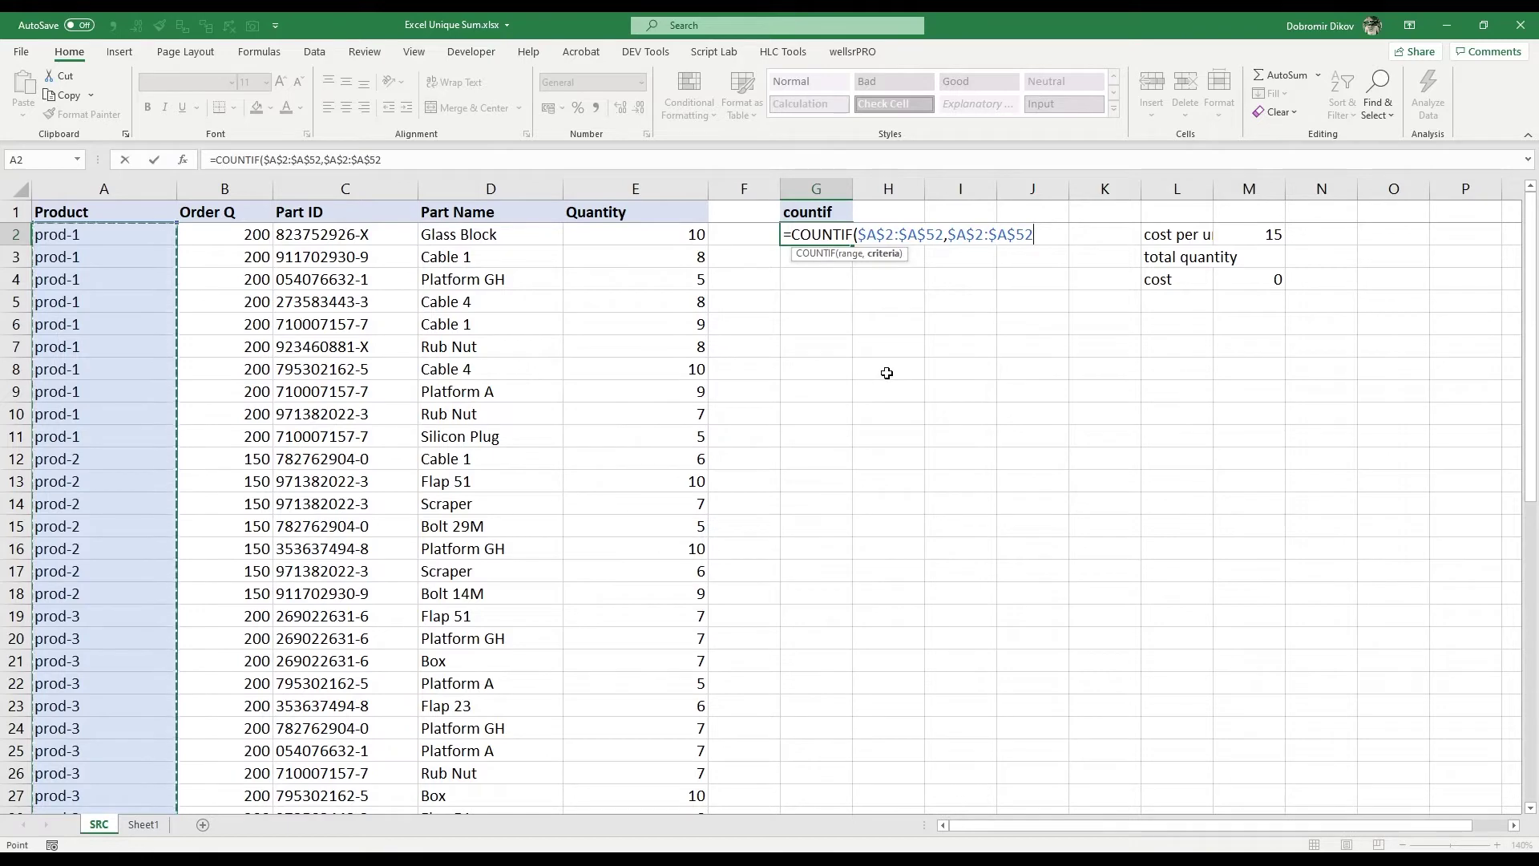
text())
key(ctrl+Return)
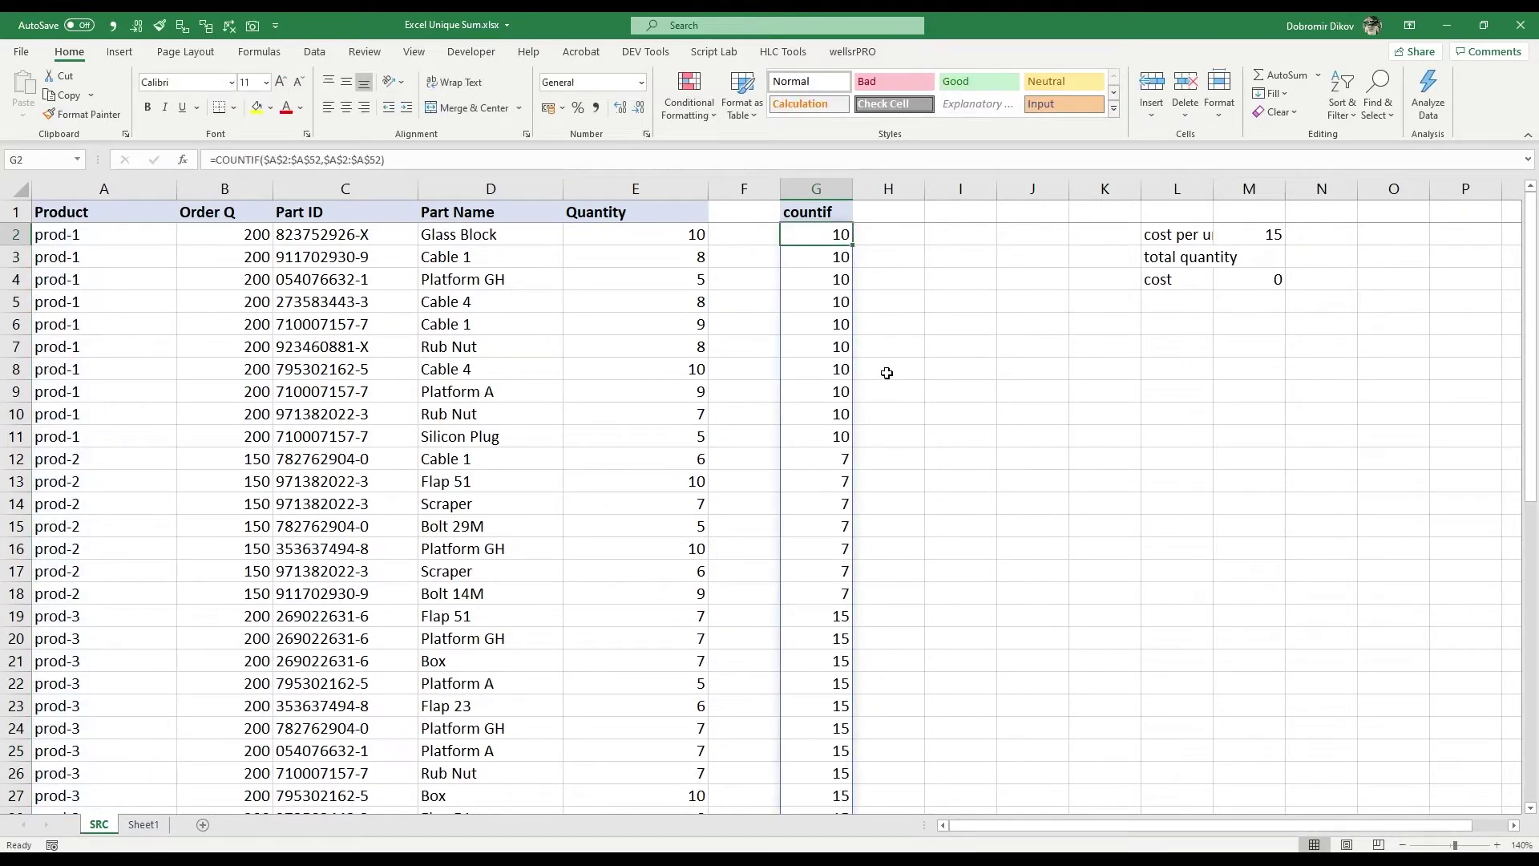
Select the prod-1 counts to confirm they each show 10
drag(823, 433, 820, 724)
scroll(817, 673, down, 4)
scroll(833, 574, up, 5)
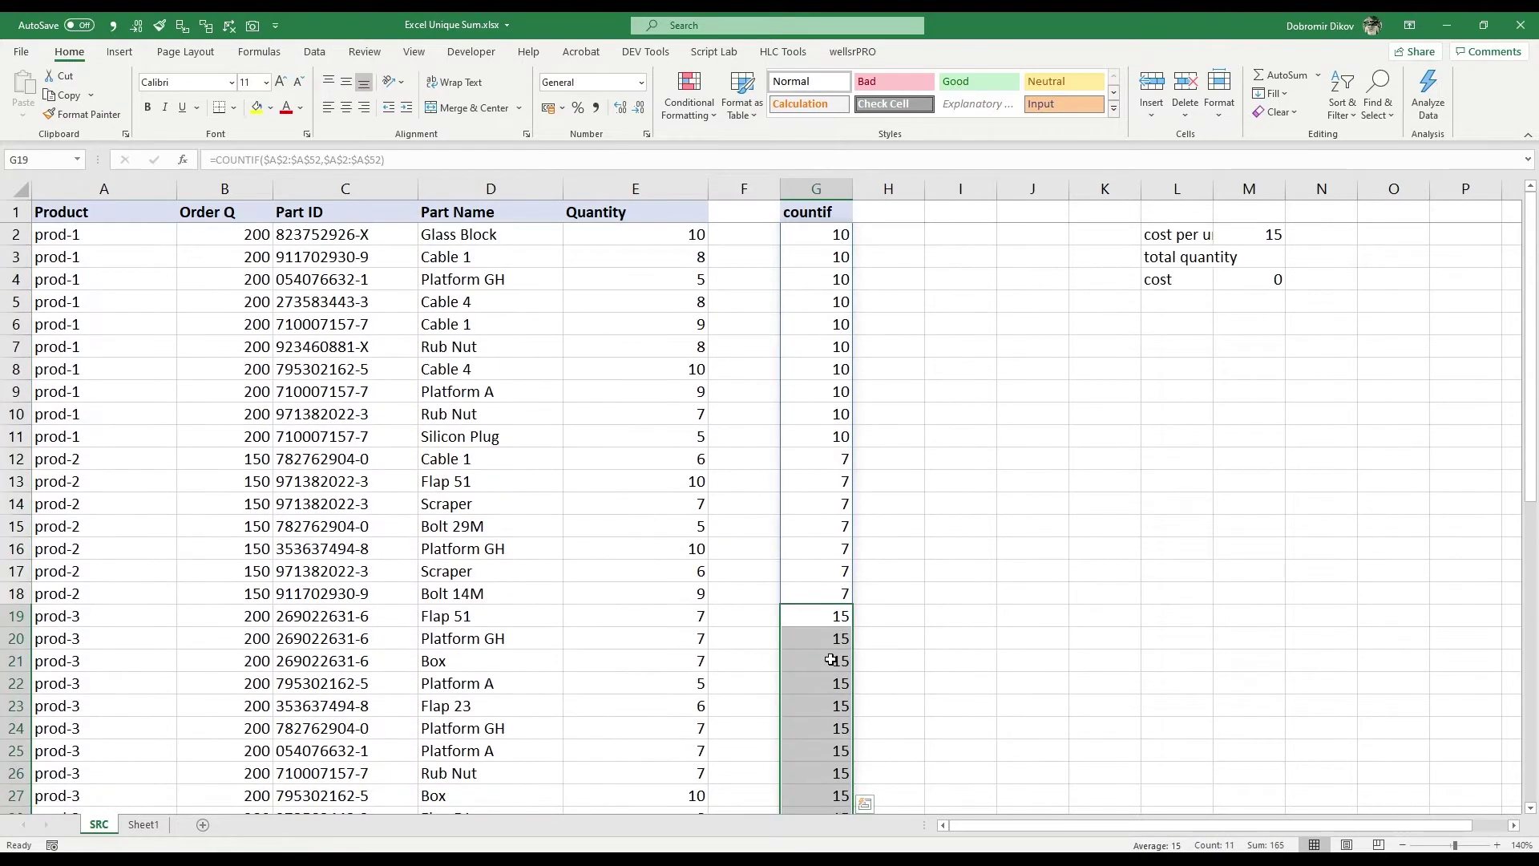
Head H1 'prorate' and enter =1/G2 in H2
click(871, 211)
text(prorate)
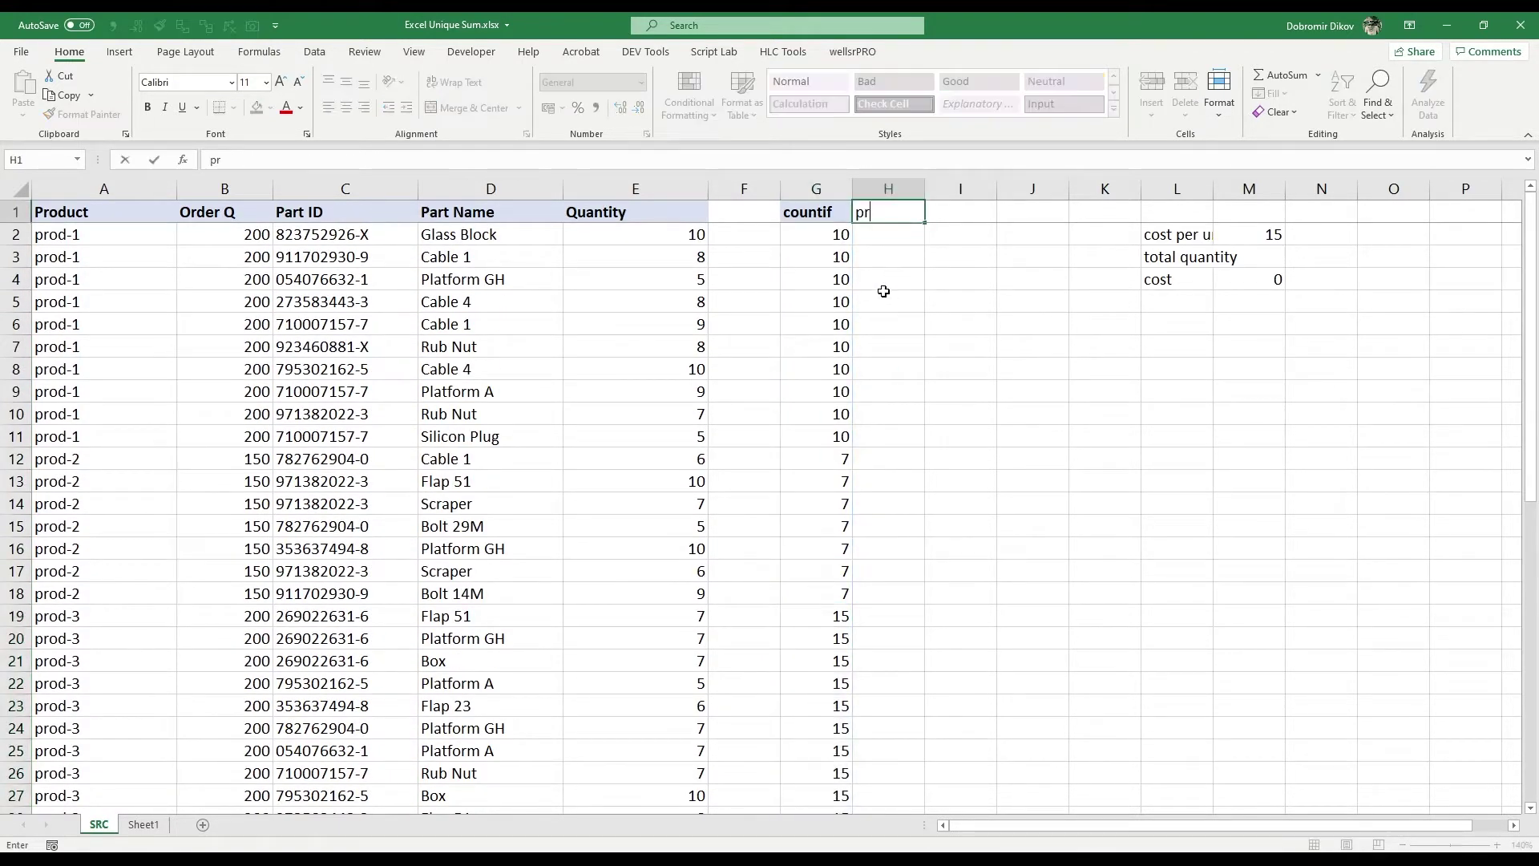
key(Return)
text(=1)
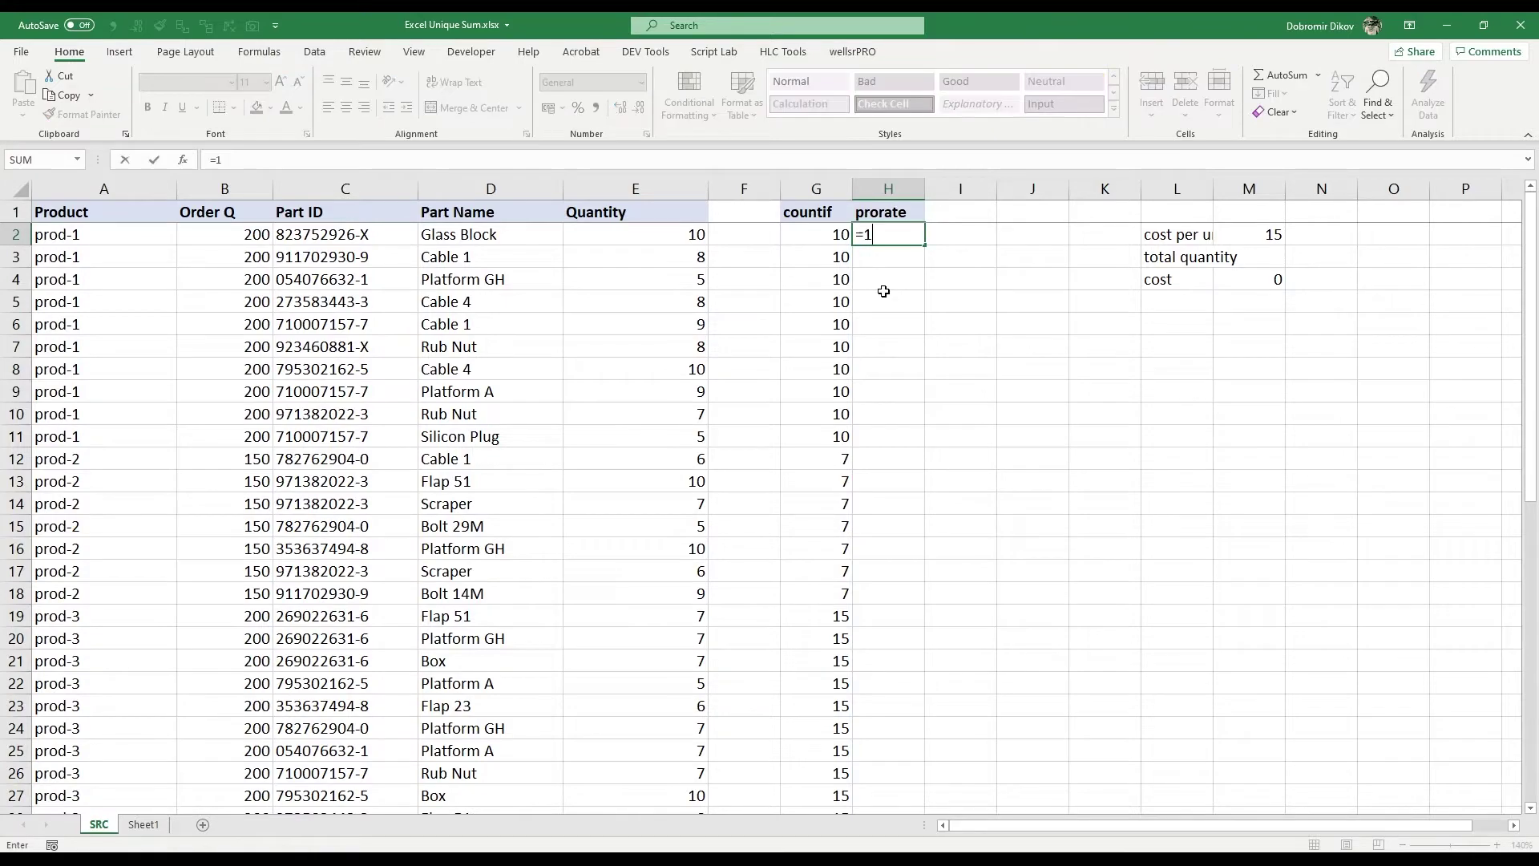
text(/)
key(Left)
key(Return)
Fill the prorate formula from H2 down to H52
key(Up)
key(Left)
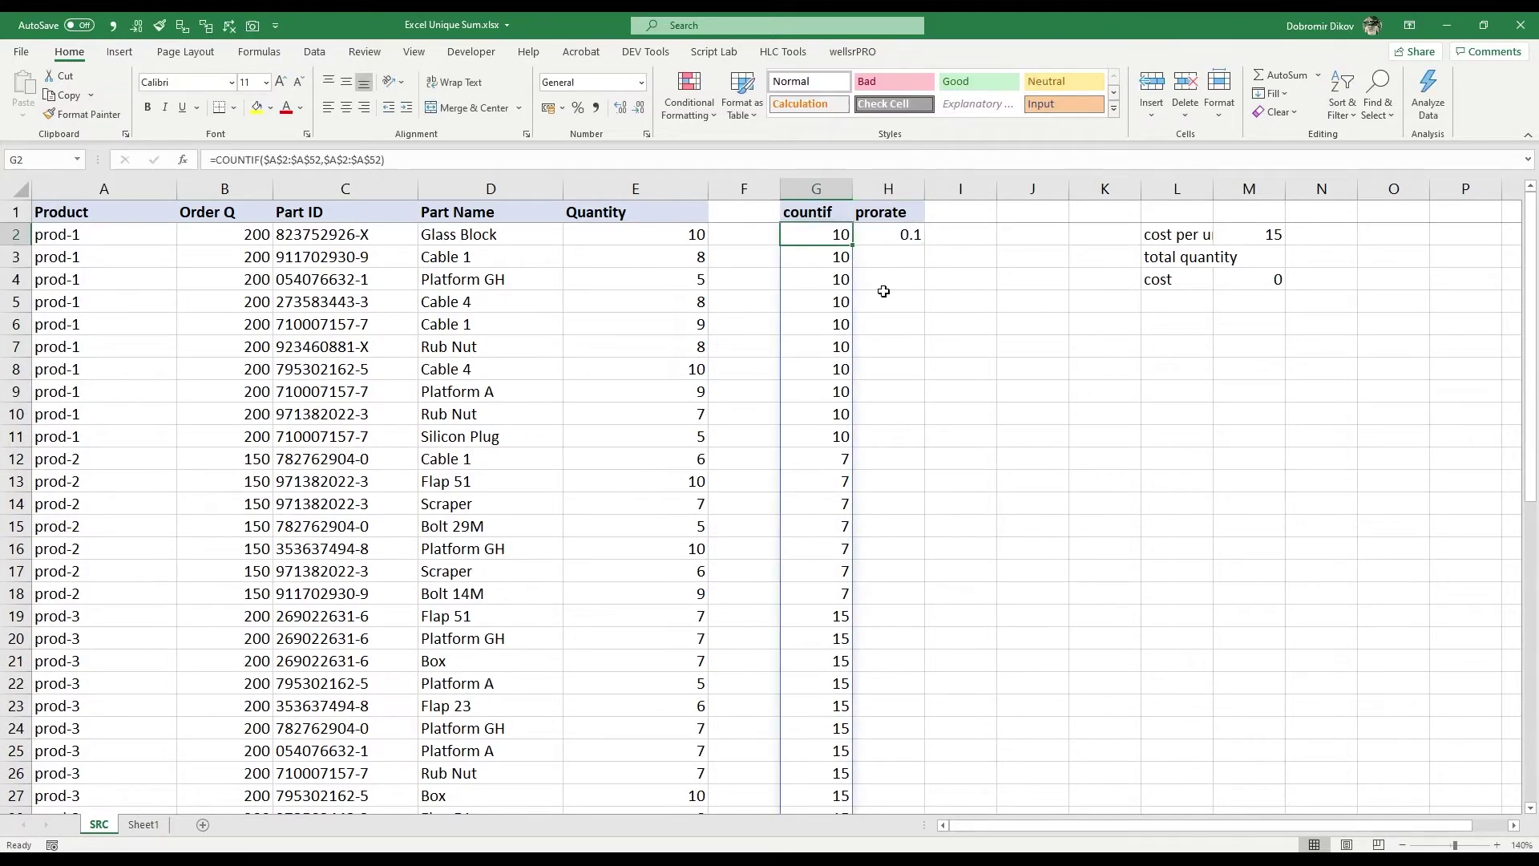
key(ctrl+Down)
key(Right)
key(ctrl+shift+Up)
key(ctrl+d)
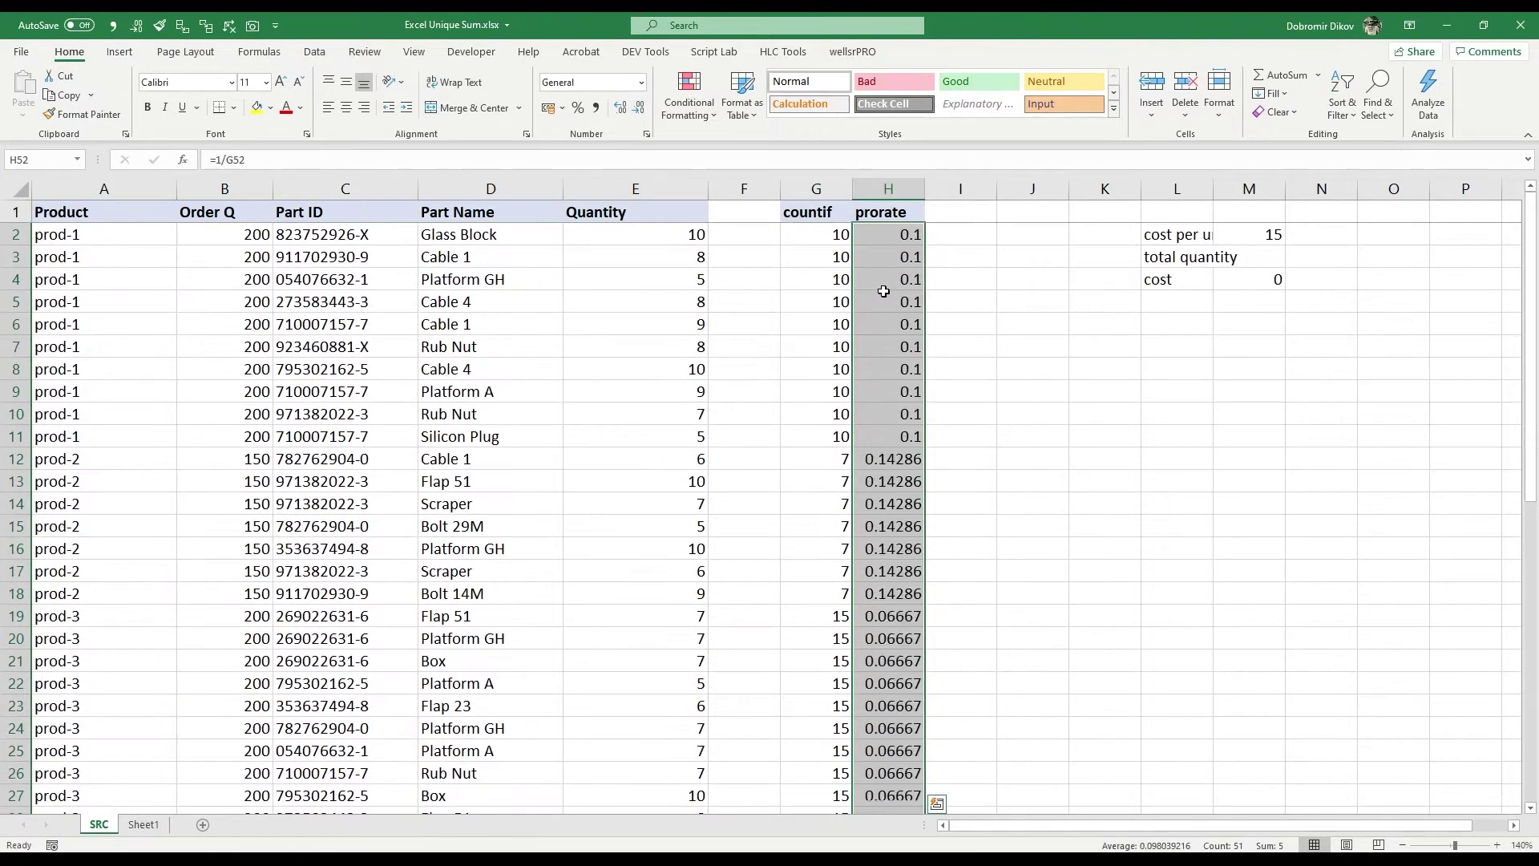
Verify the prorate formulas and that prod-1 and prod-2 prorates each sum to 1
key(ctrl+Up)
key(Down)
key(Down)
key(Up)
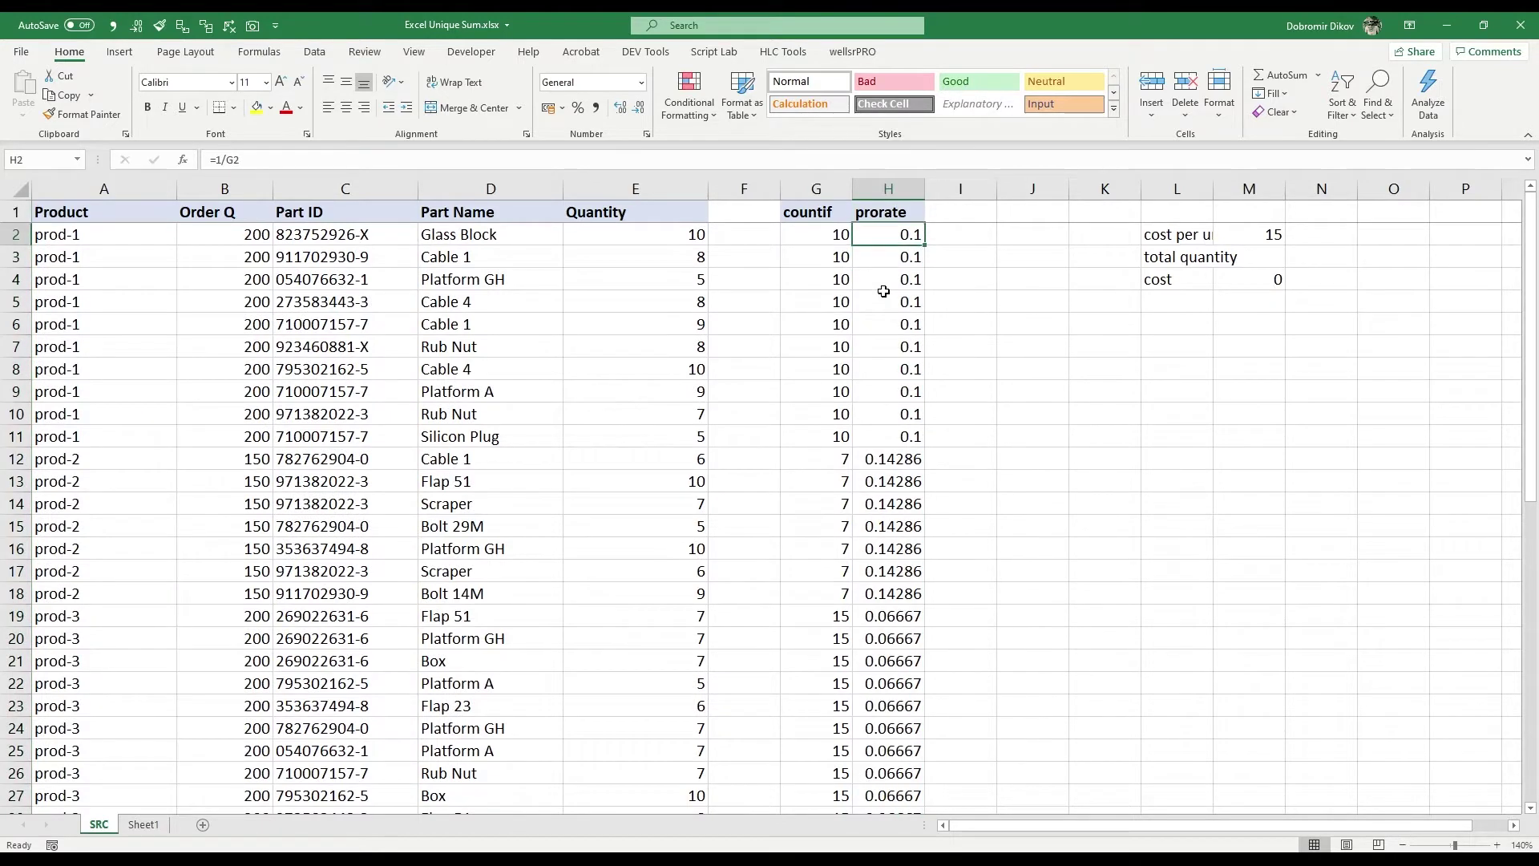
key(Up)
key(Down)
drag(876, 460, 888, 594)
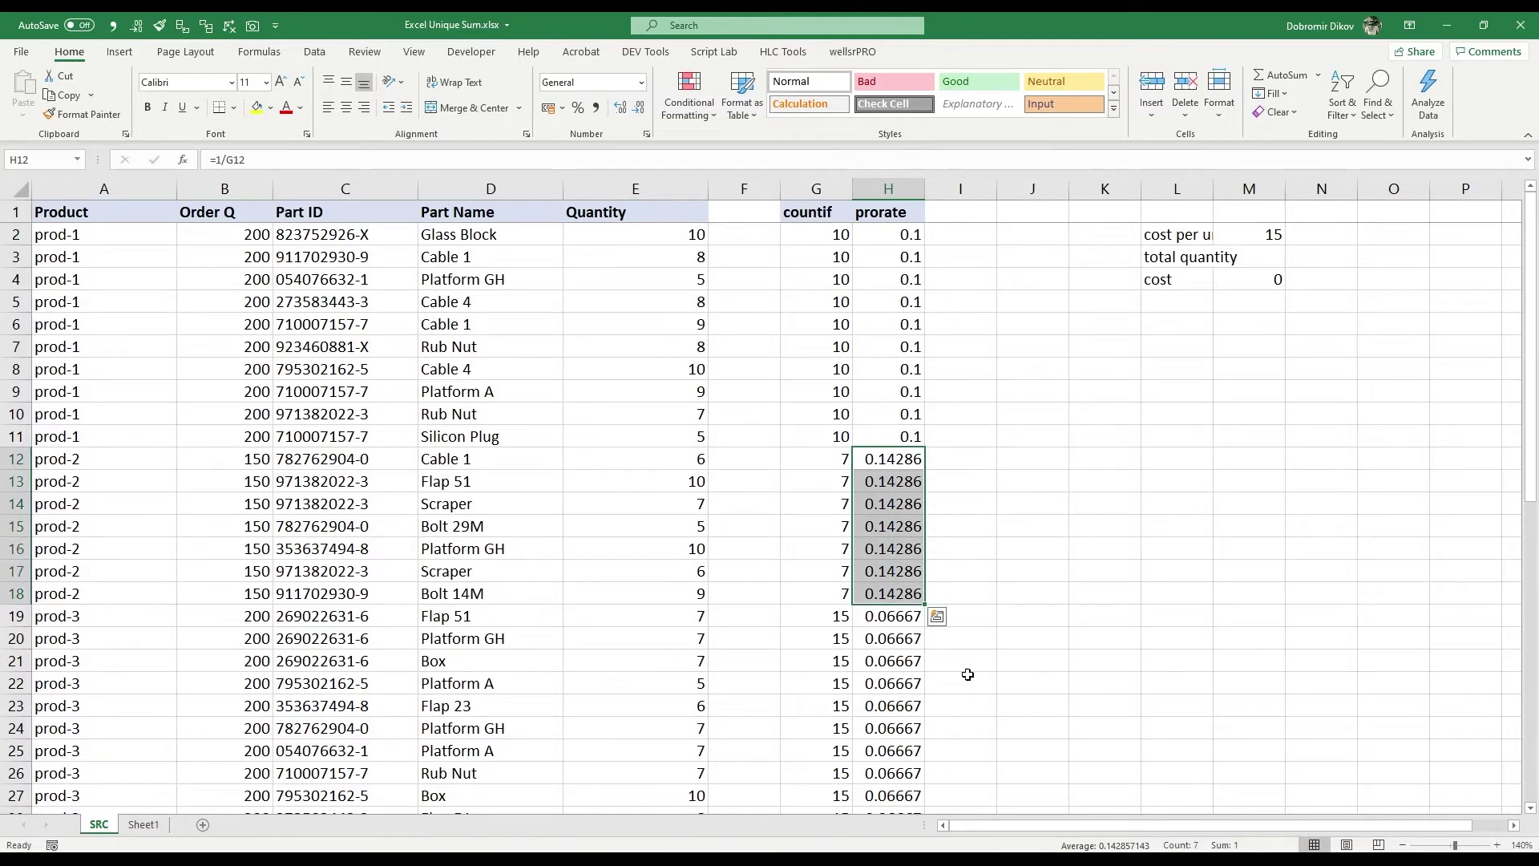
click(892, 435)
drag(892, 435, 899, 231)
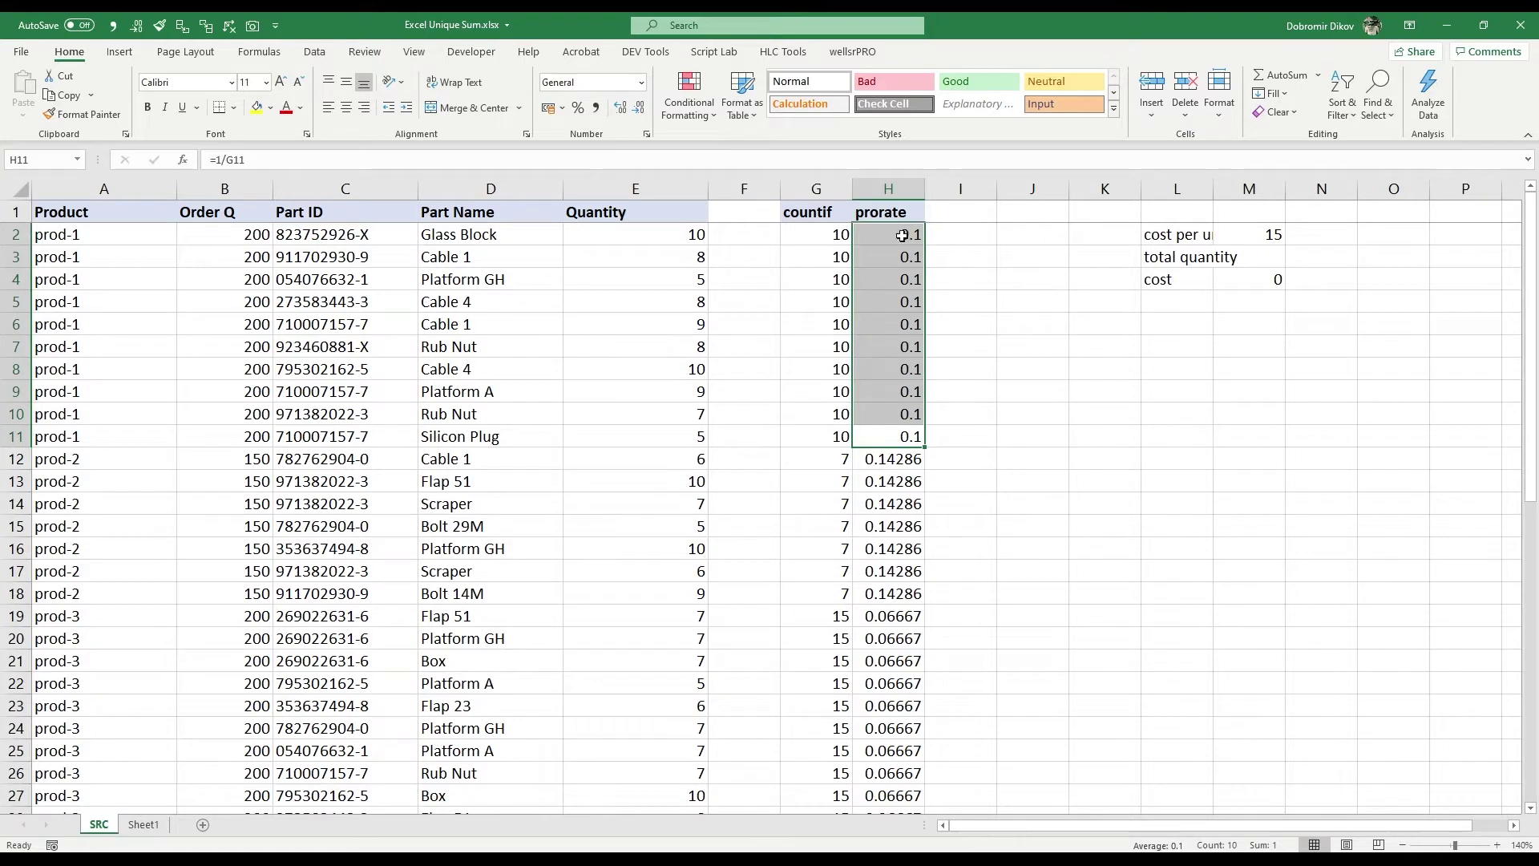
click(961, 237)
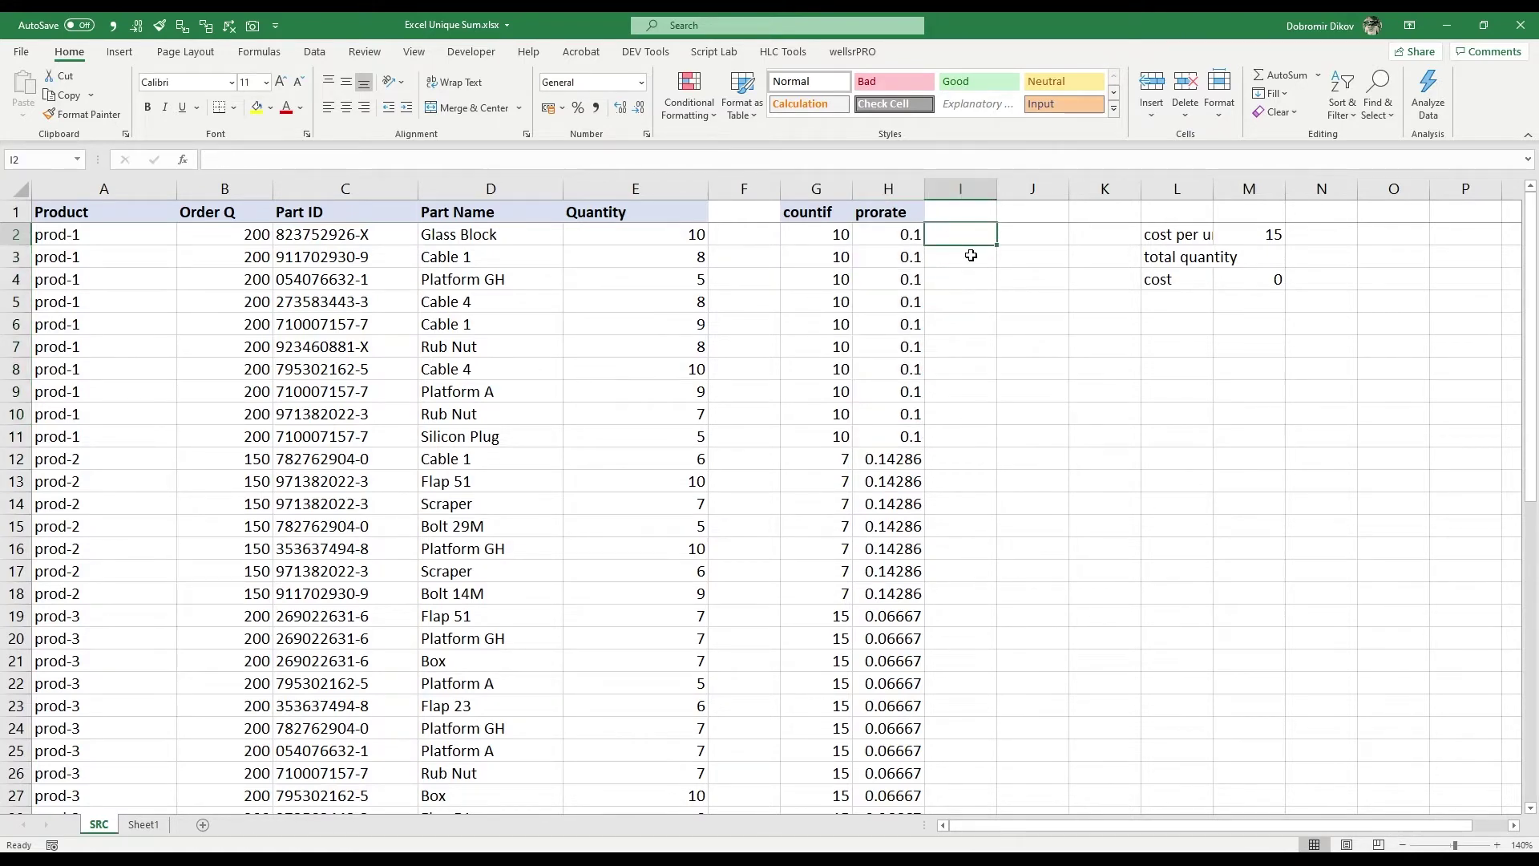
Head I1 'quantity' and enter =B2*H2 in I2, giving 20
key(Up)
text(quantity)
key(Return)
text(=)
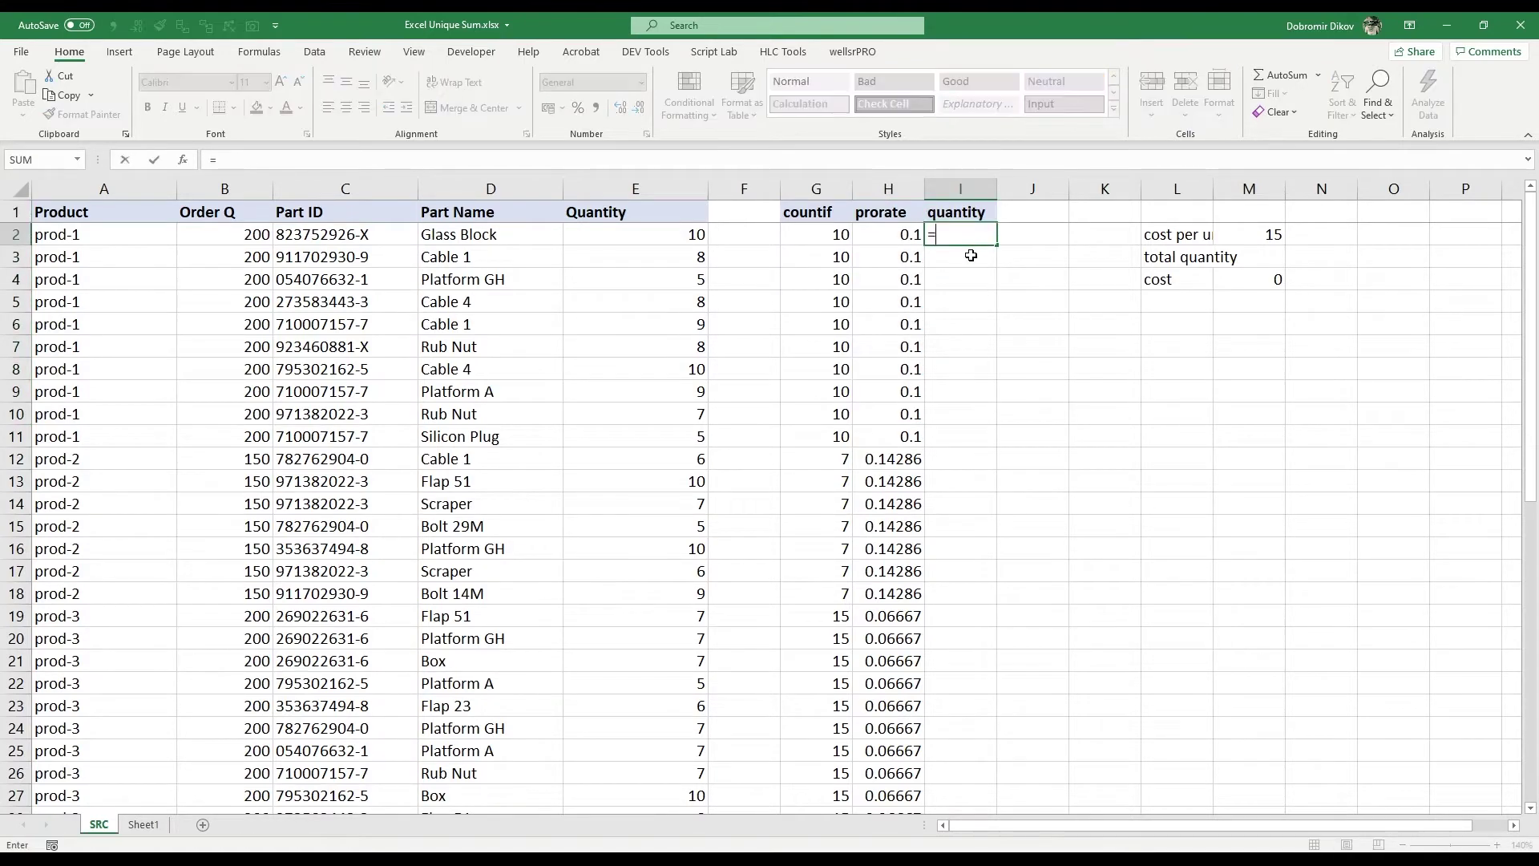
key(ctrl+Left)
key(ctrl+Left)
key(ctrl+Left)
key(Right)
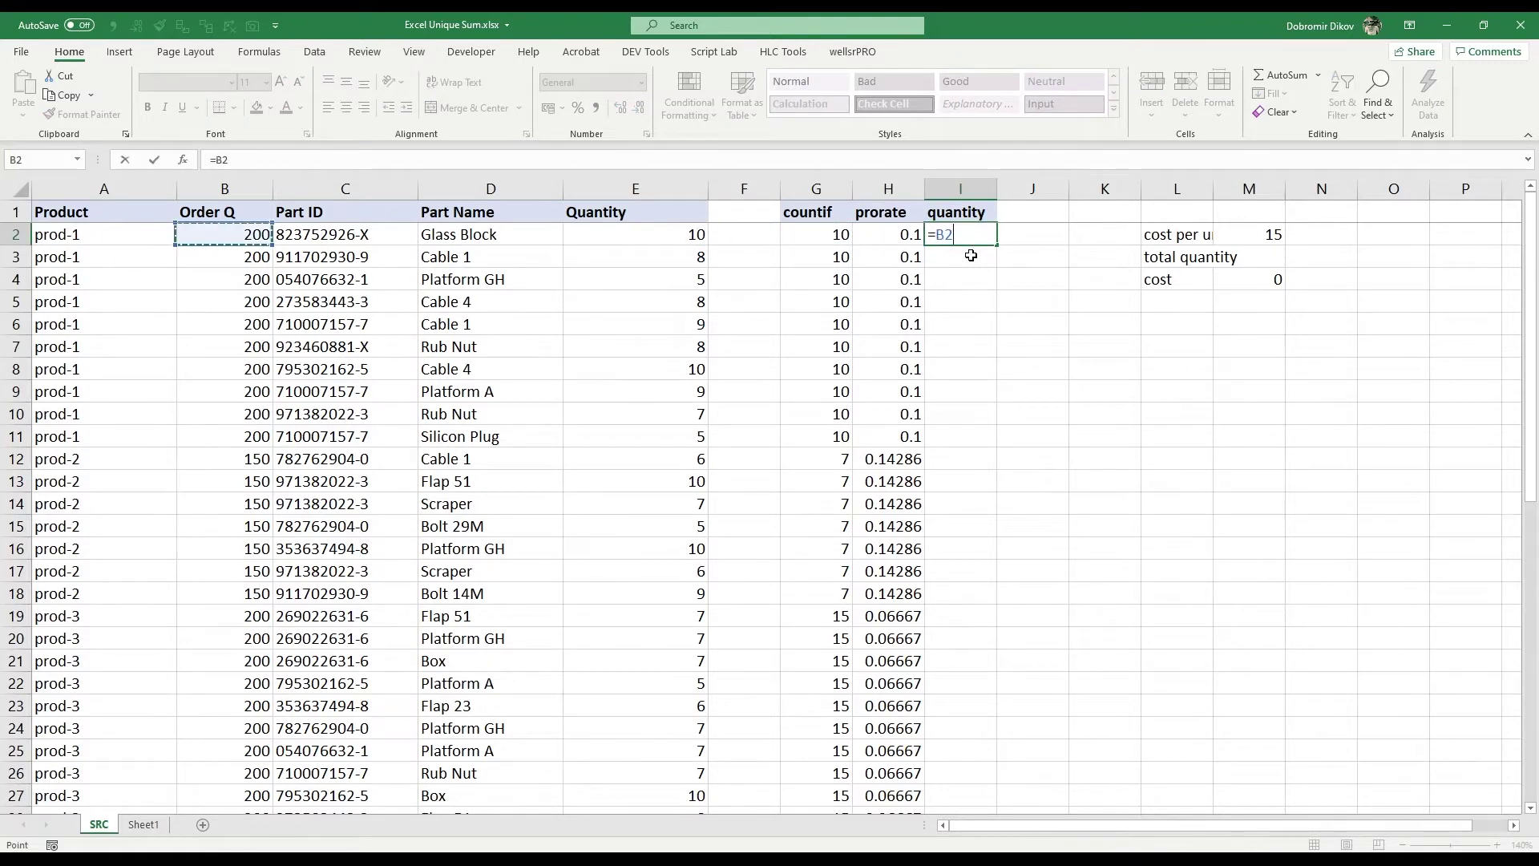
text(*)
key(Left)
key(Return)
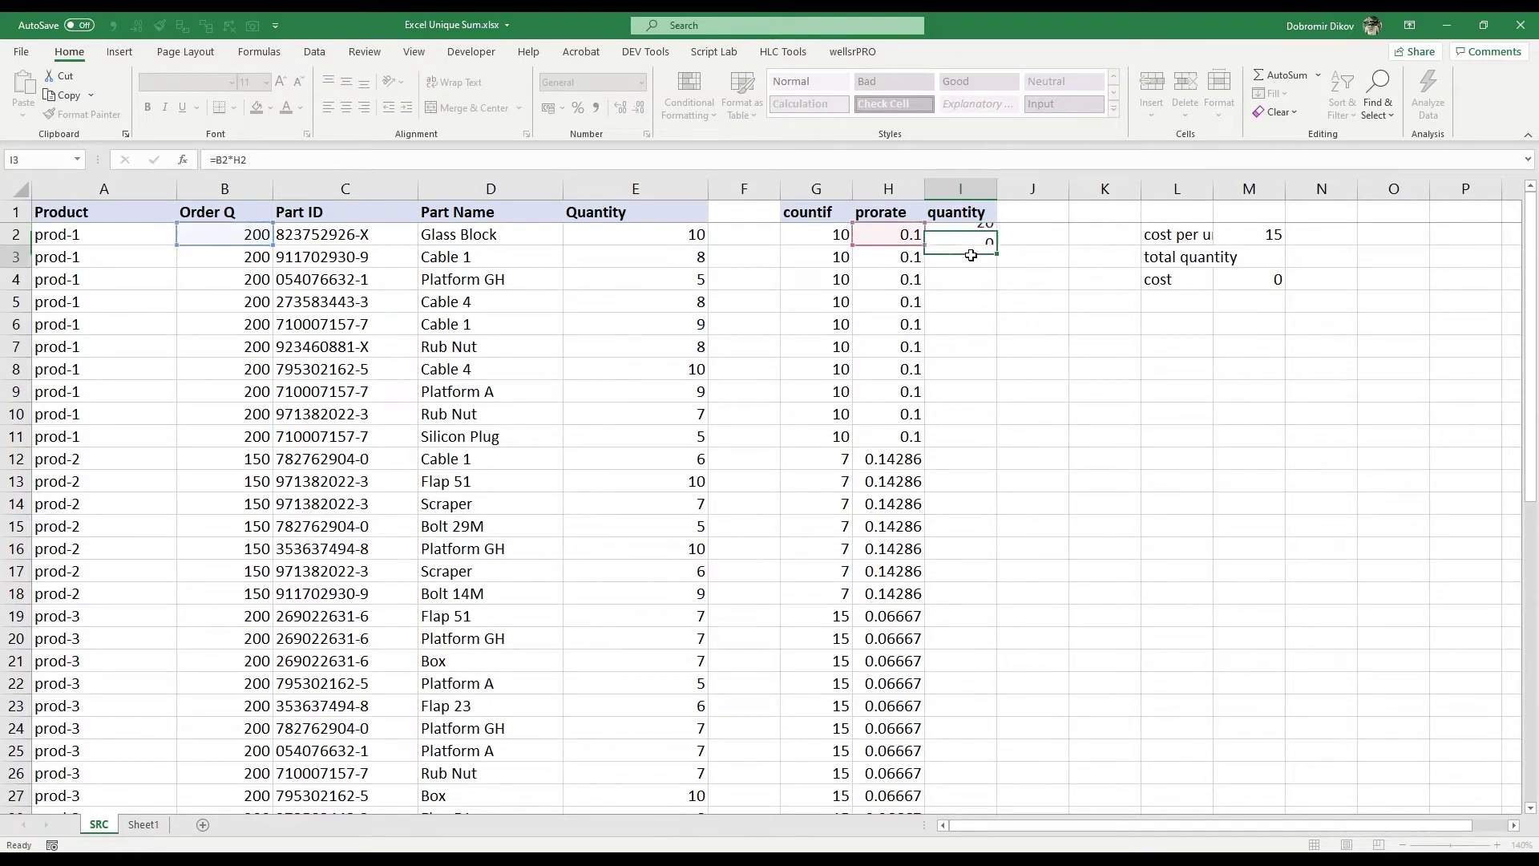
Copy the quantity formula down column I and check the prod-1 and prod-2 sums
key(Up)
key(Left)
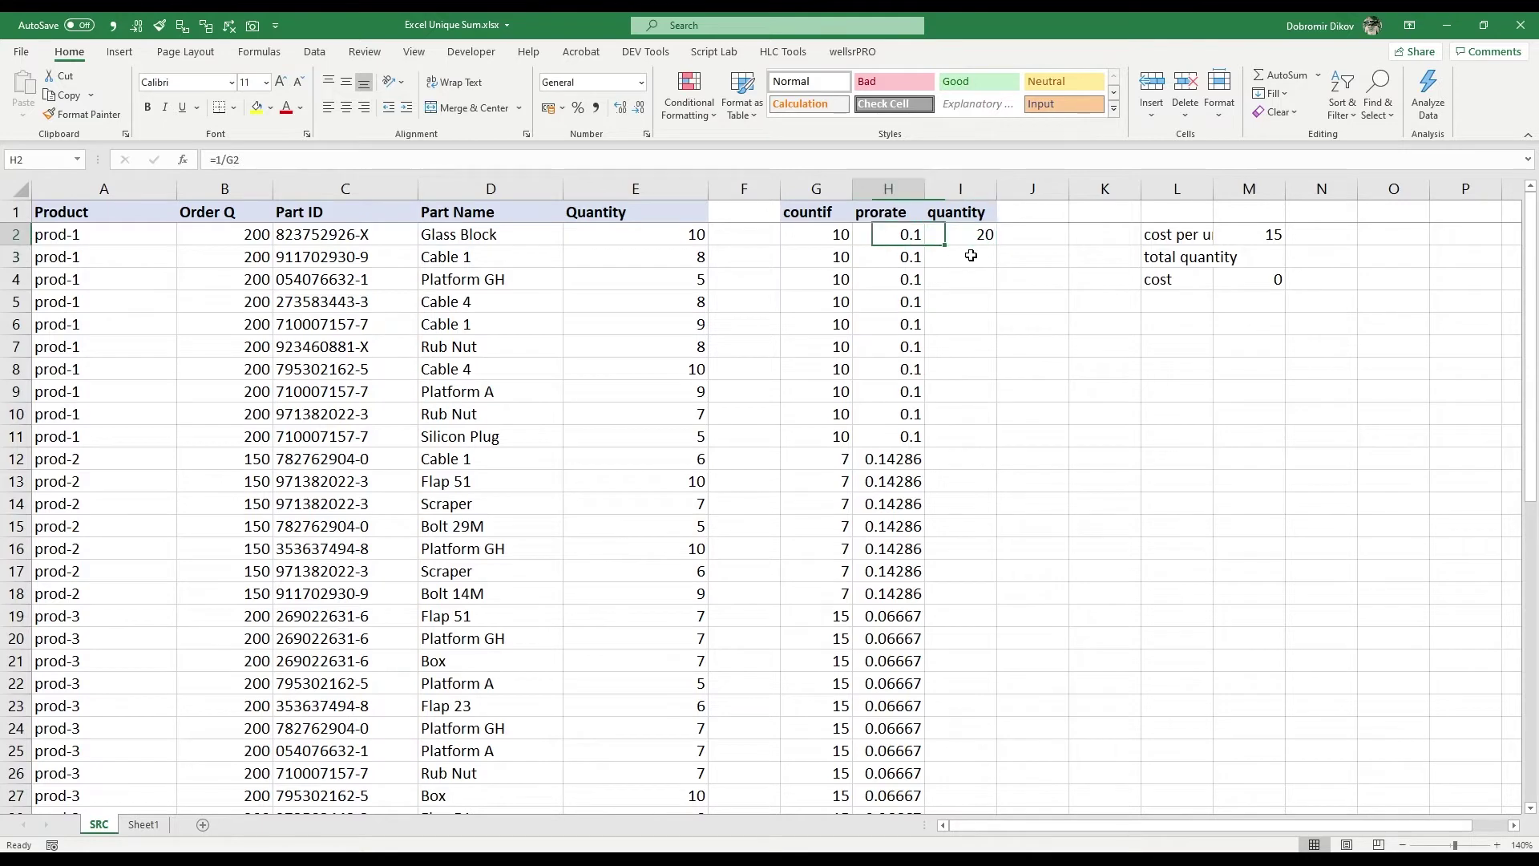
click(62, 236)
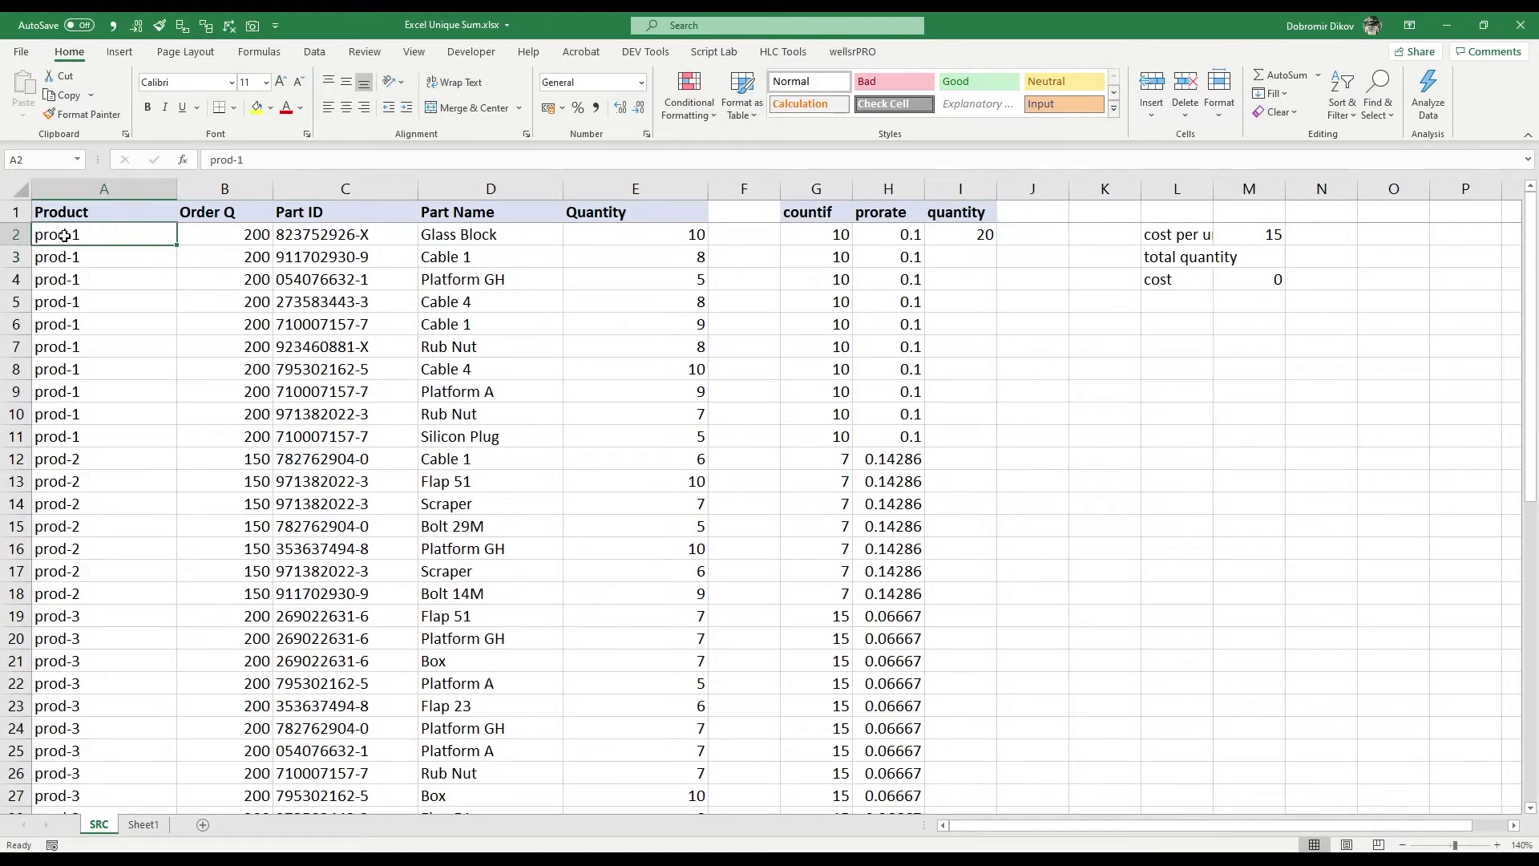
click(978, 240)
double_click(997, 249)
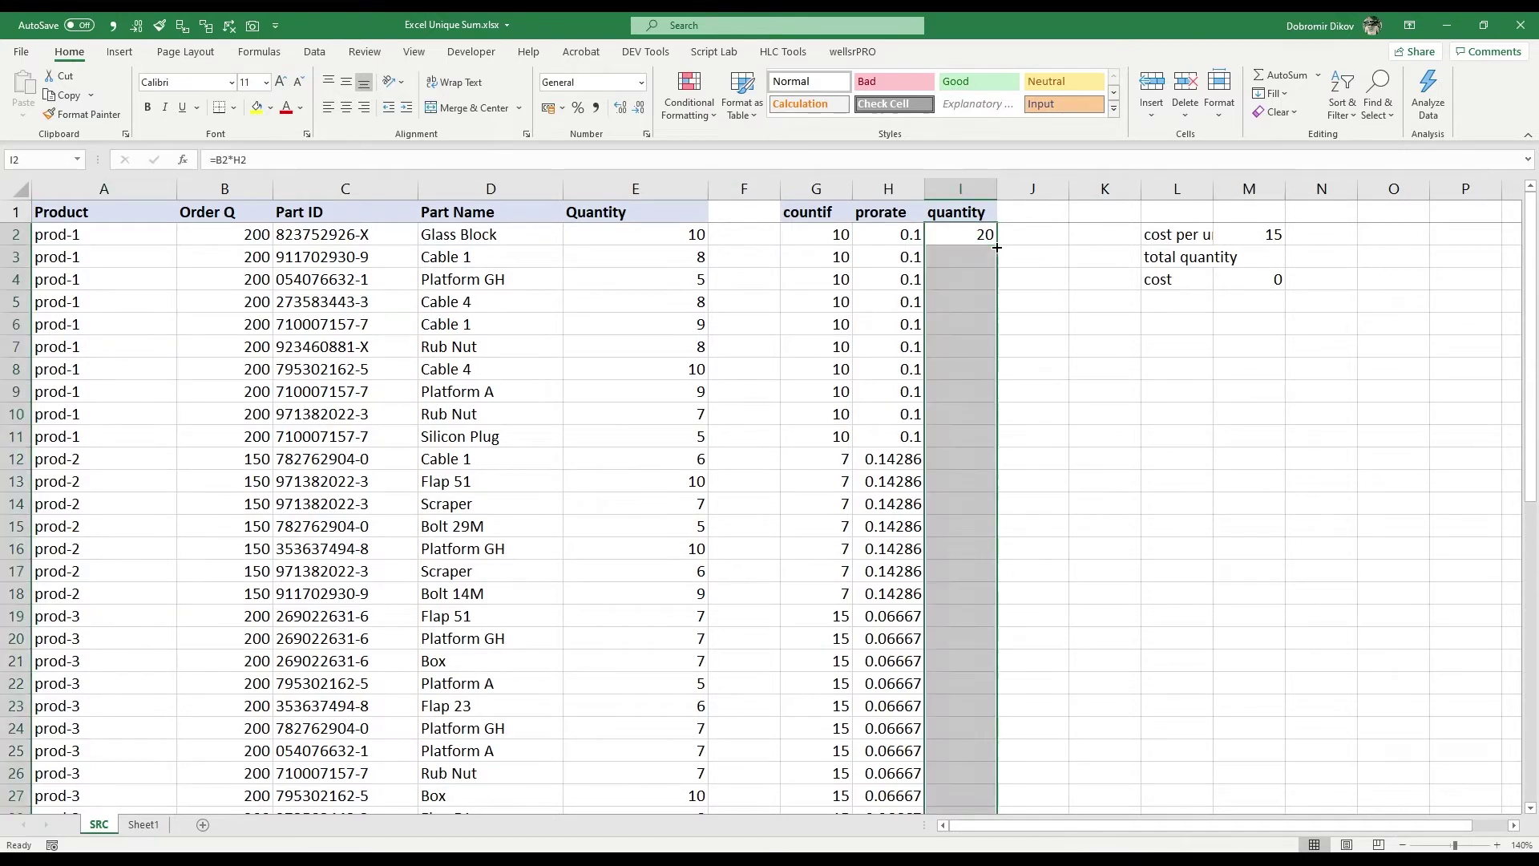
drag(963, 231, 972, 436)
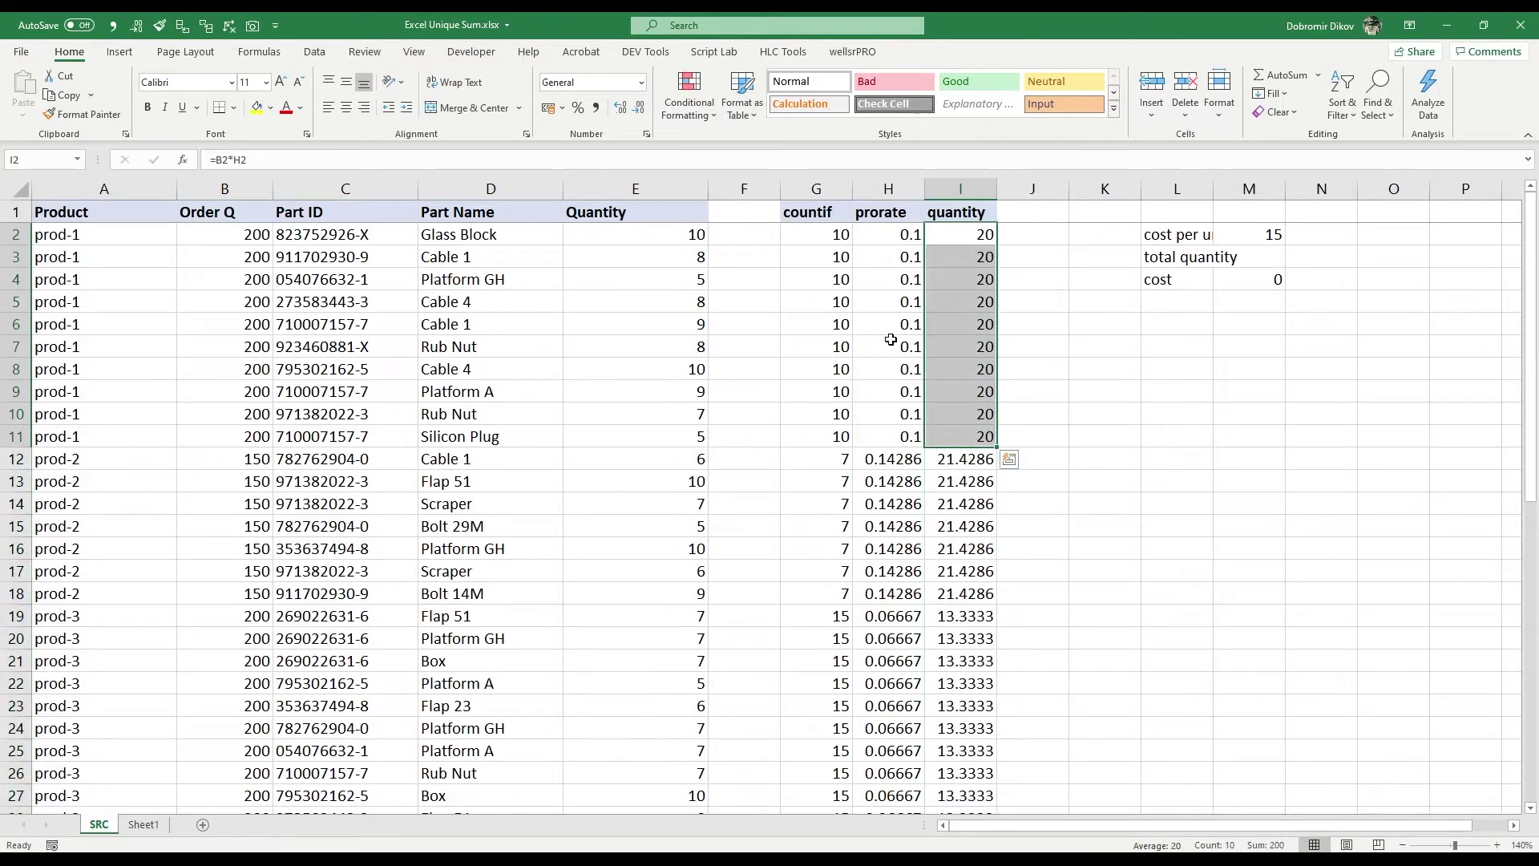
drag(965, 458, 970, 595)
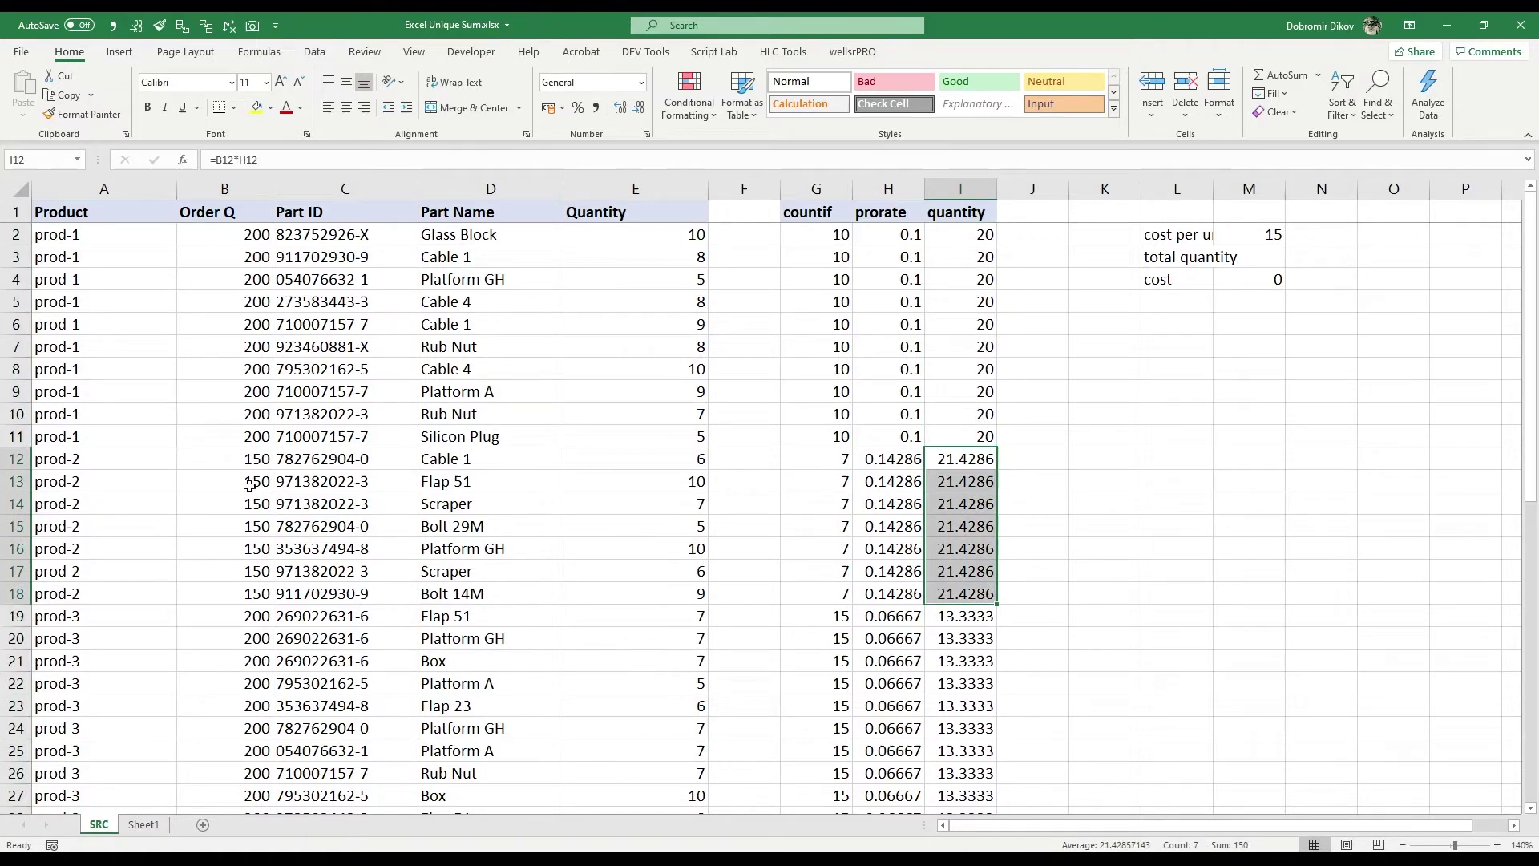
click(1007, 317)
Enter =SUM(I2:I52) in M3 for total quantity 950, checking cost reads 14250
click(1236, 255)
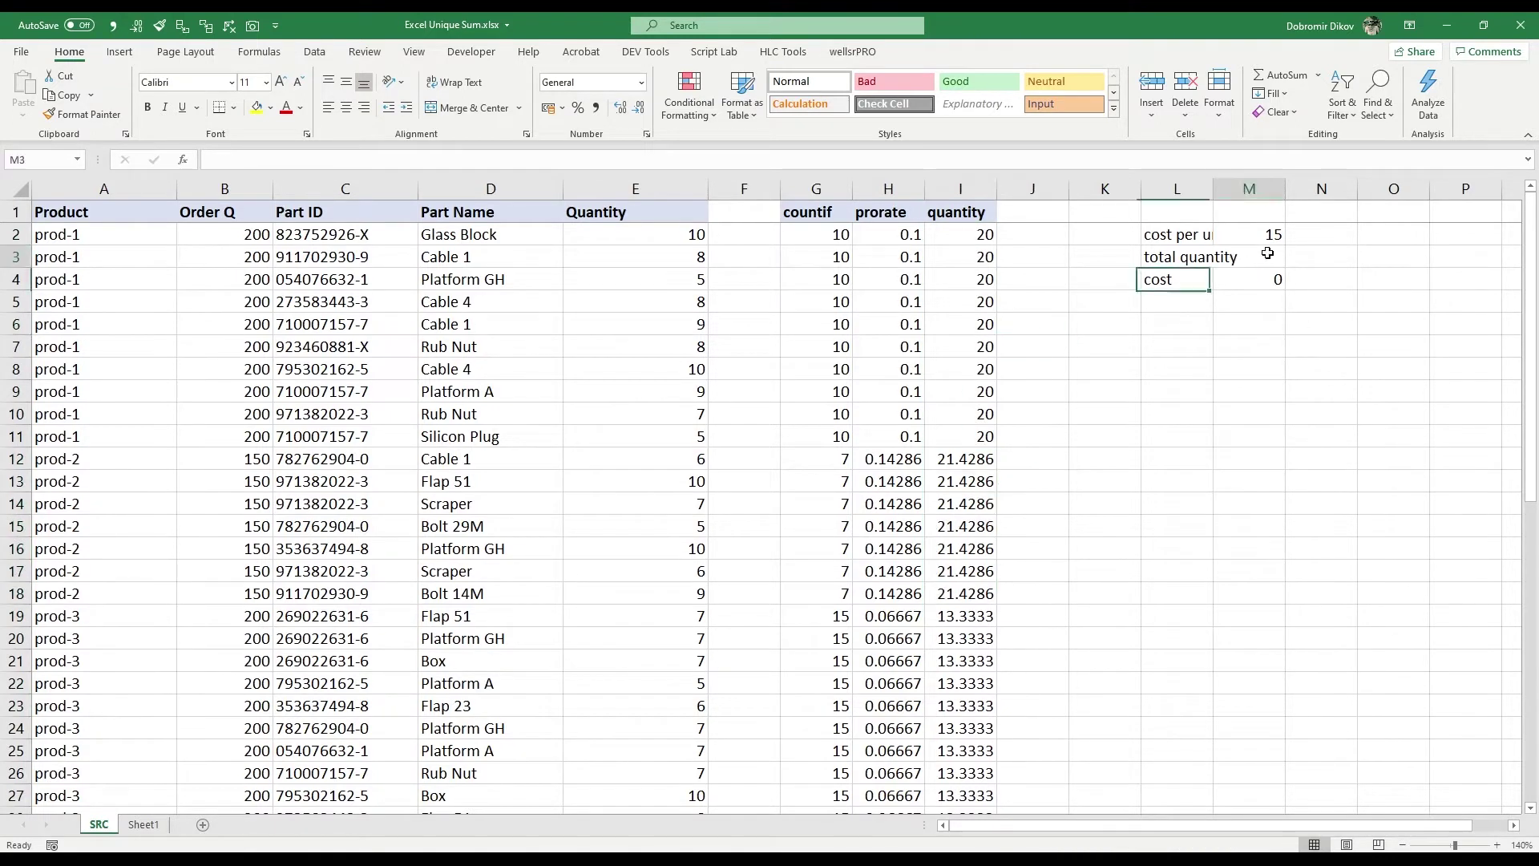
text(=sum)
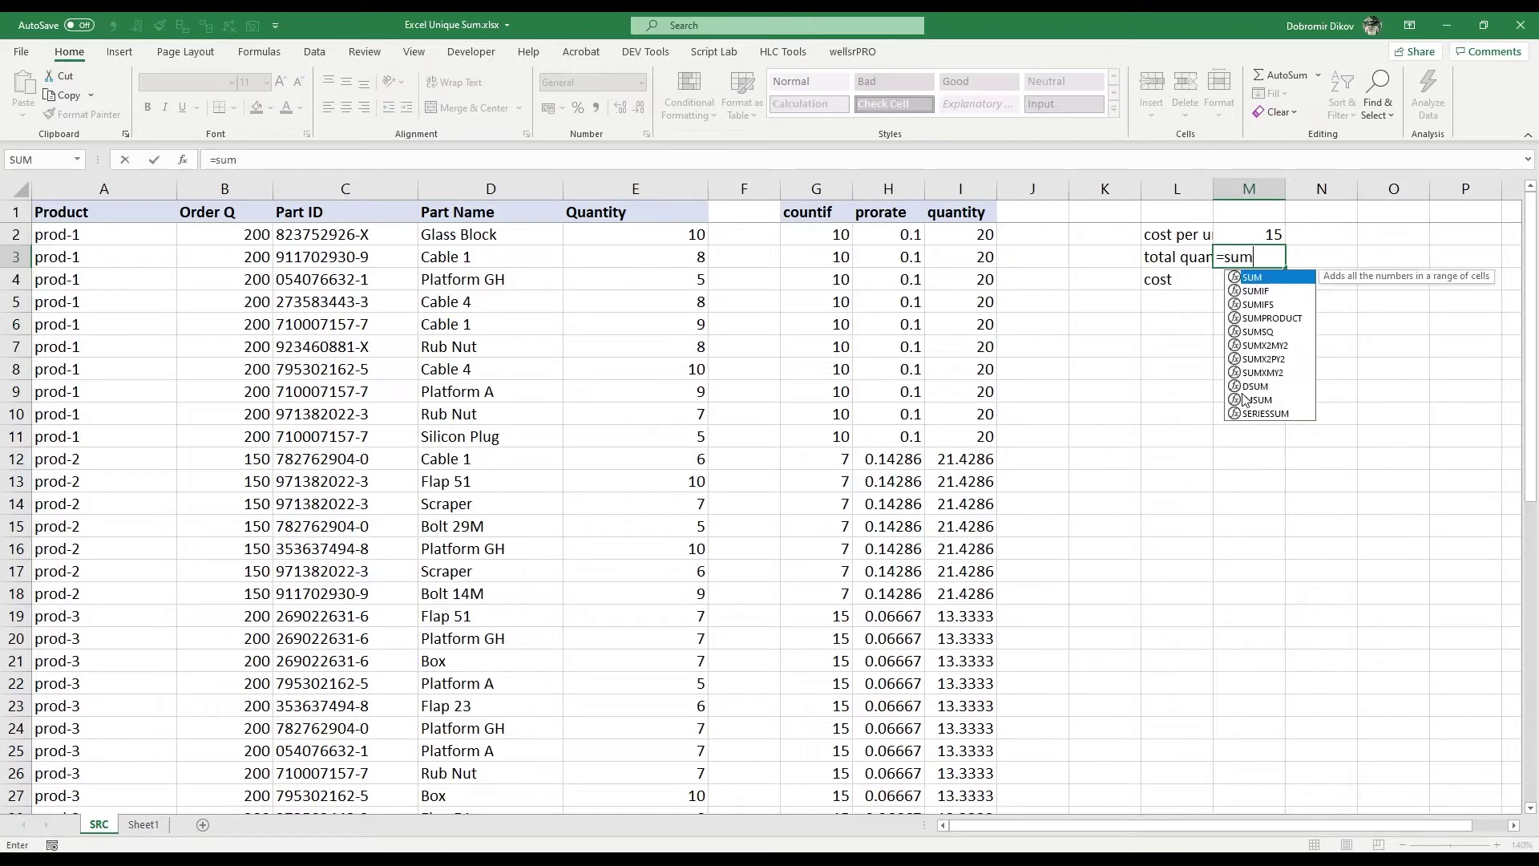
key(Tab)
key(Left)
key(Left)
key(Left)
key(Left)
key(Up)
key(ctrl+shift+Down)
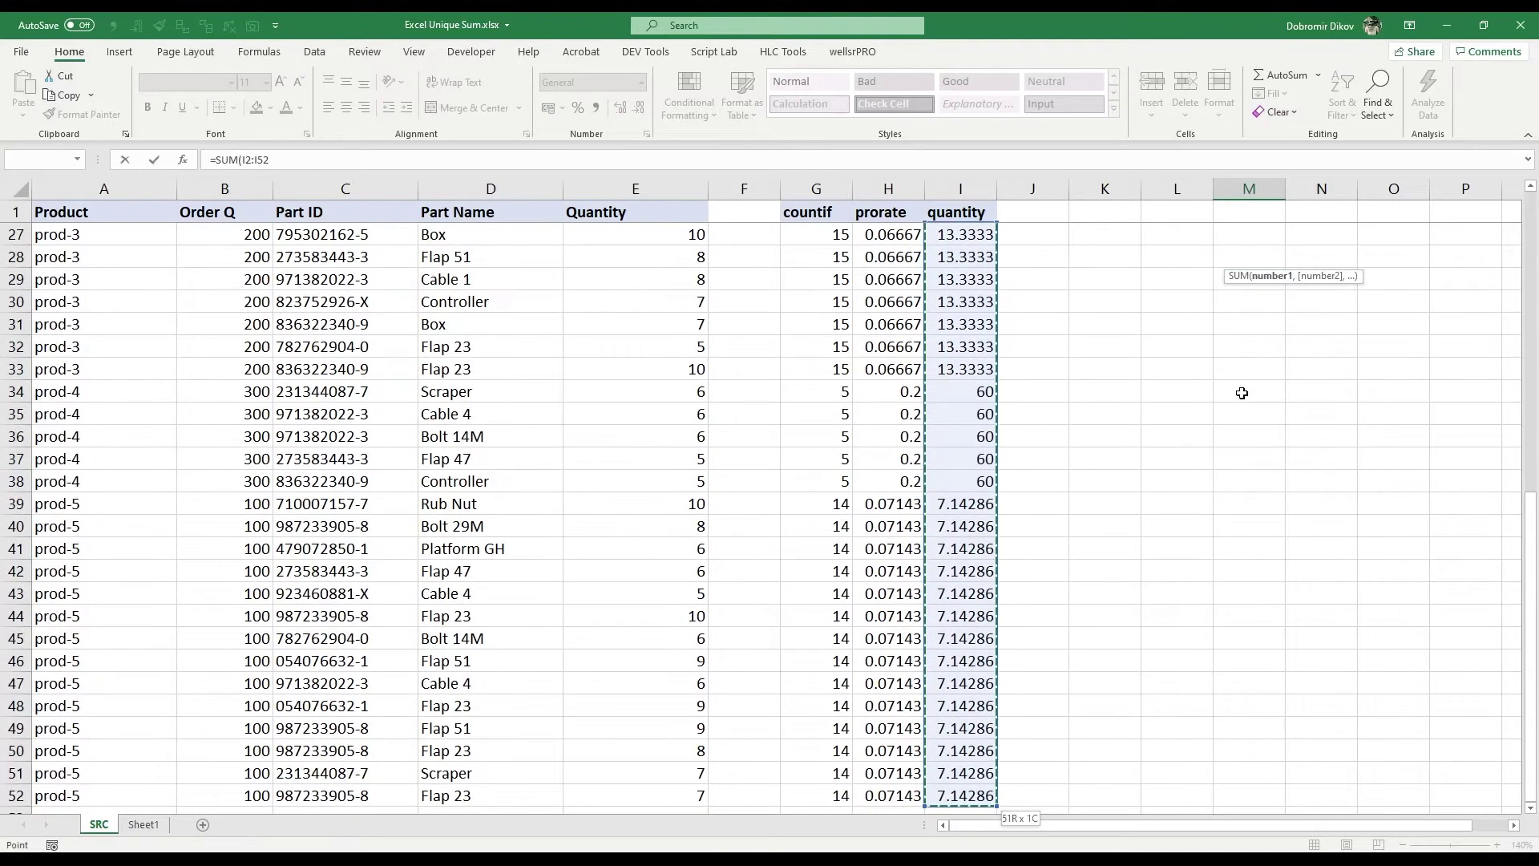
key(Return)
key(Up)
key(Up)
key(Up)
key(Down)
key(Down)
key(Down)
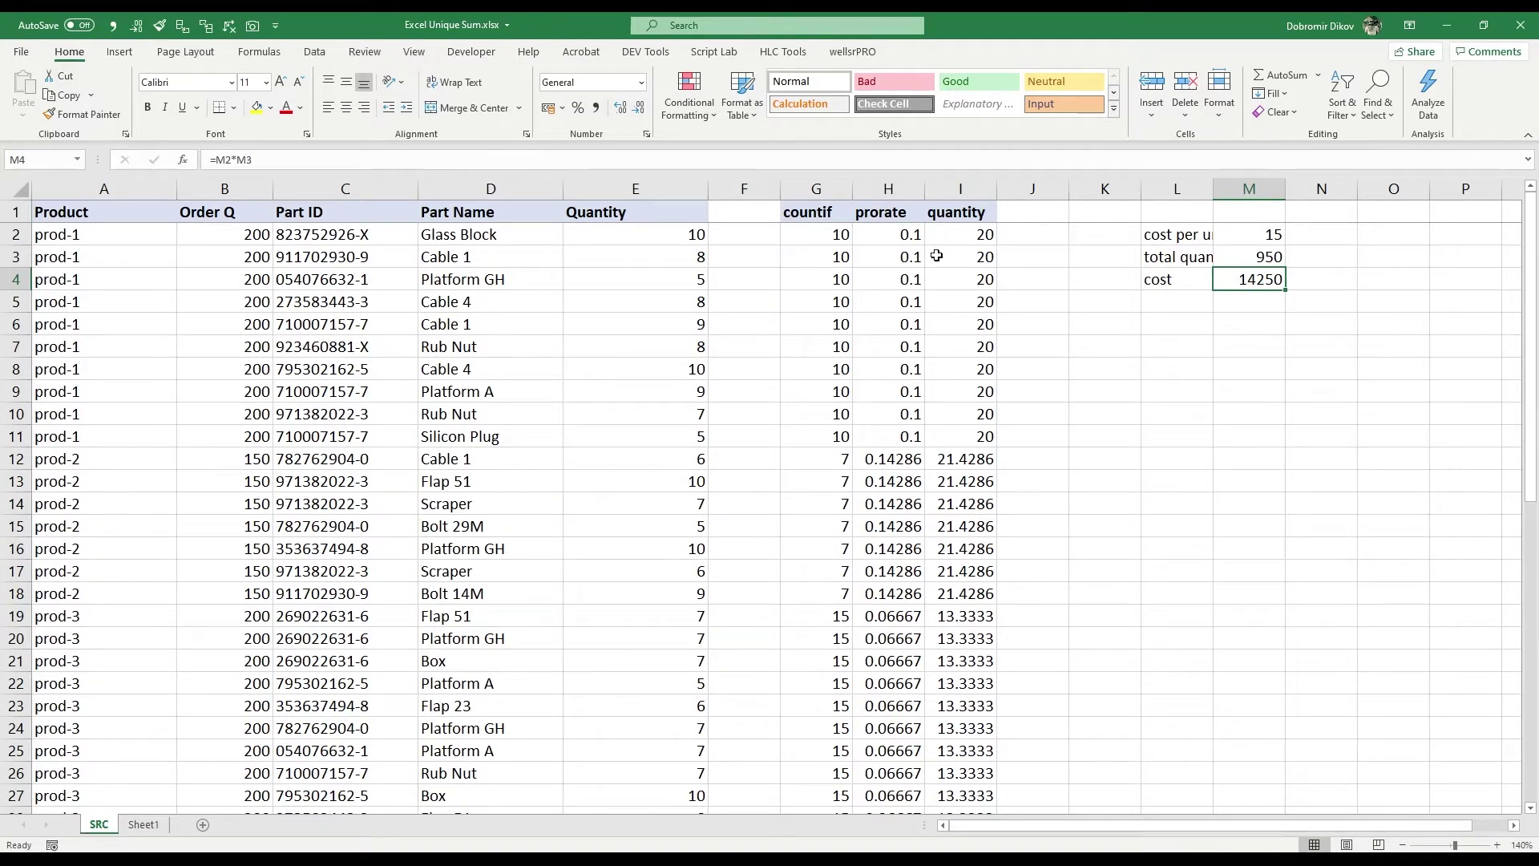
click(839, 241)
key(ctrl+shift+Down)
Start =SUMPRODUCT(1/COUNTIF(A:A,A:A) in J2, picking column A for both arguments
key(Right)
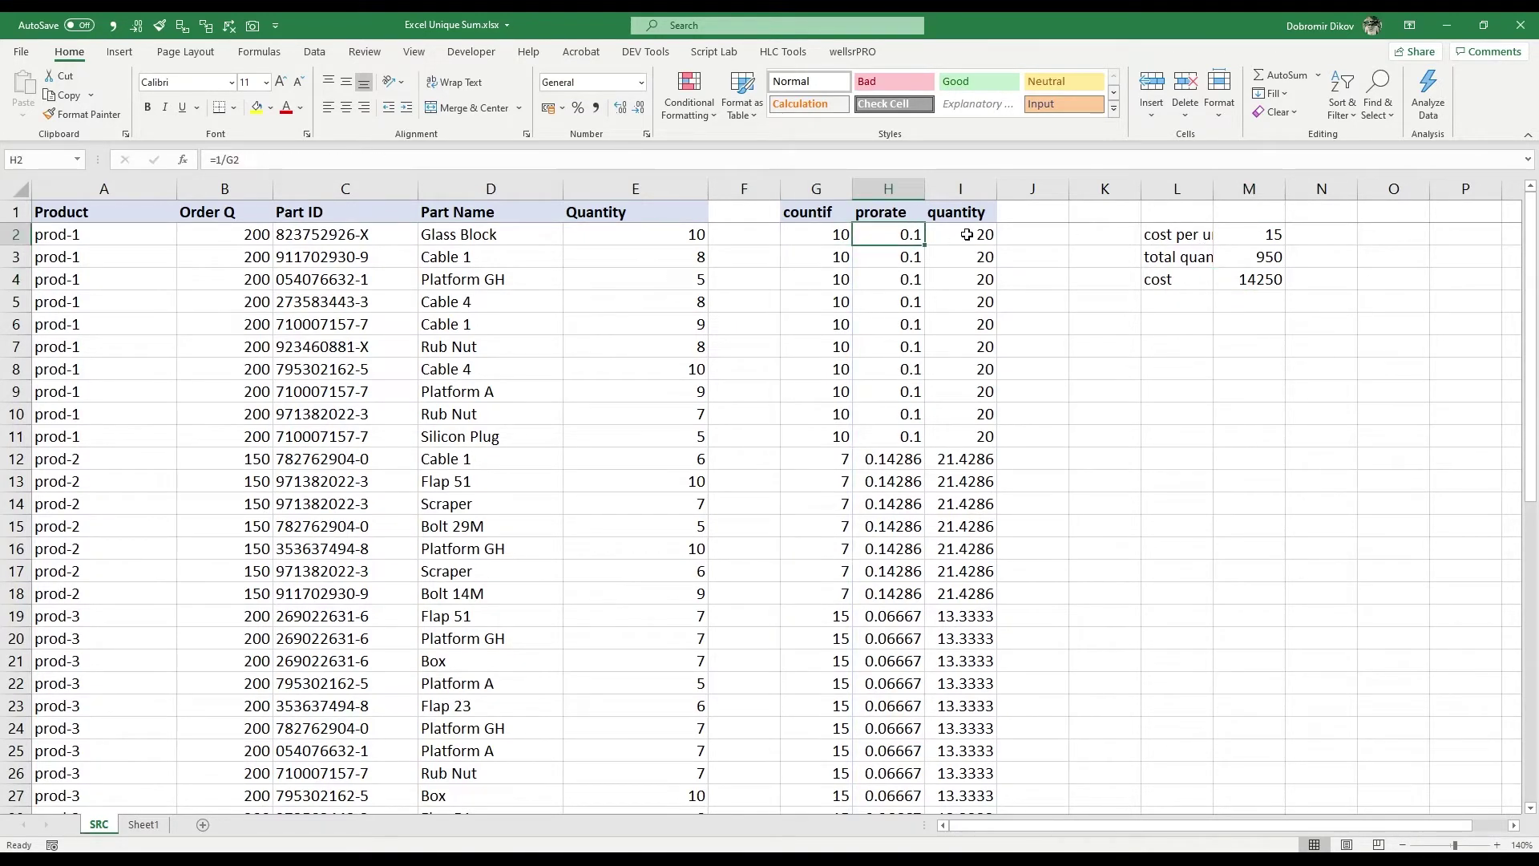
key(Right)
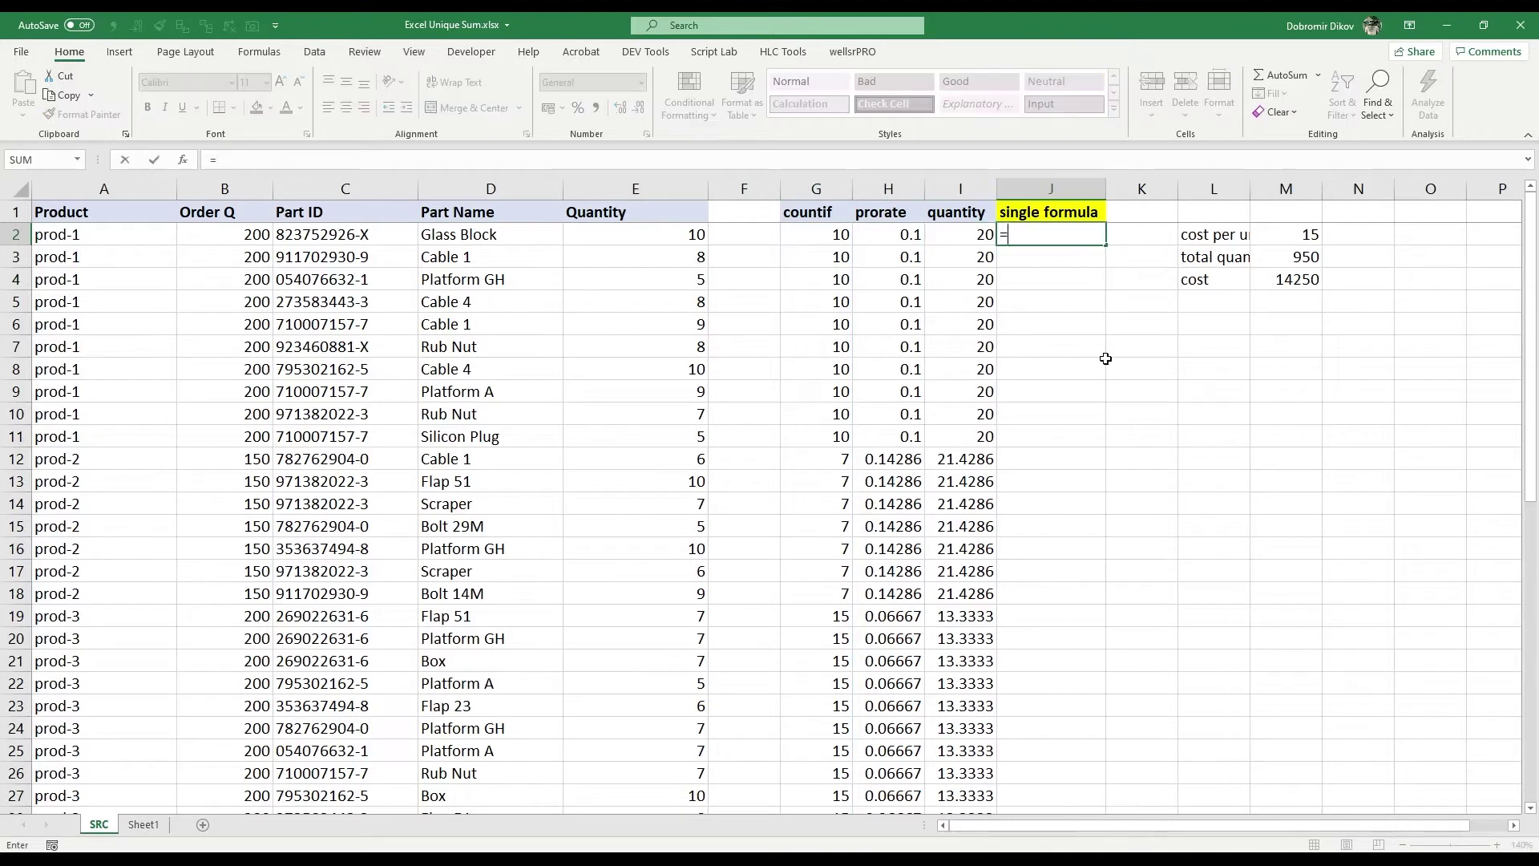
text(=sump)
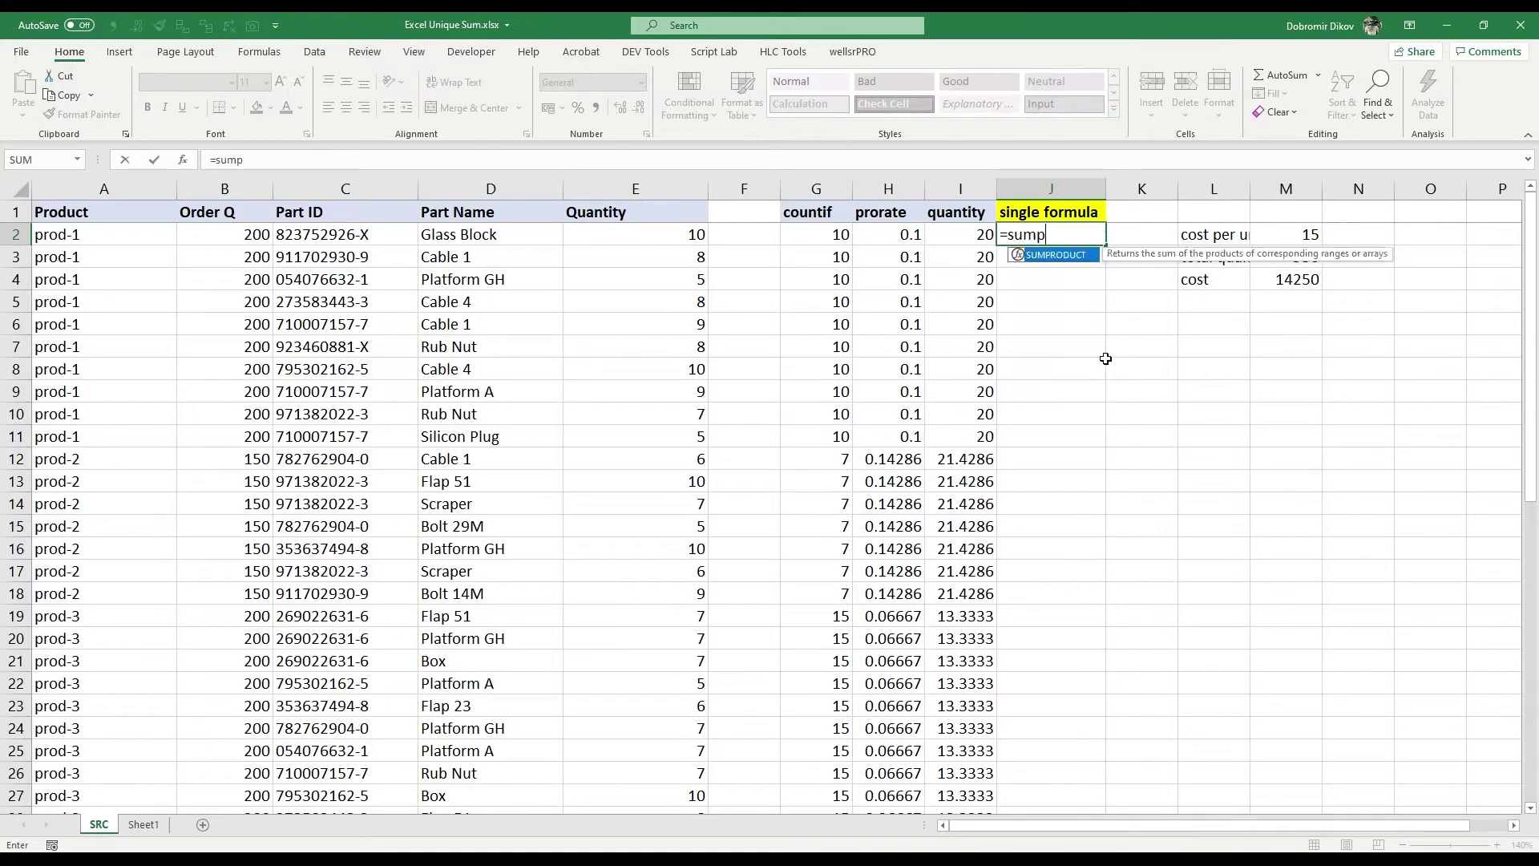
text(r)
key(Tab)
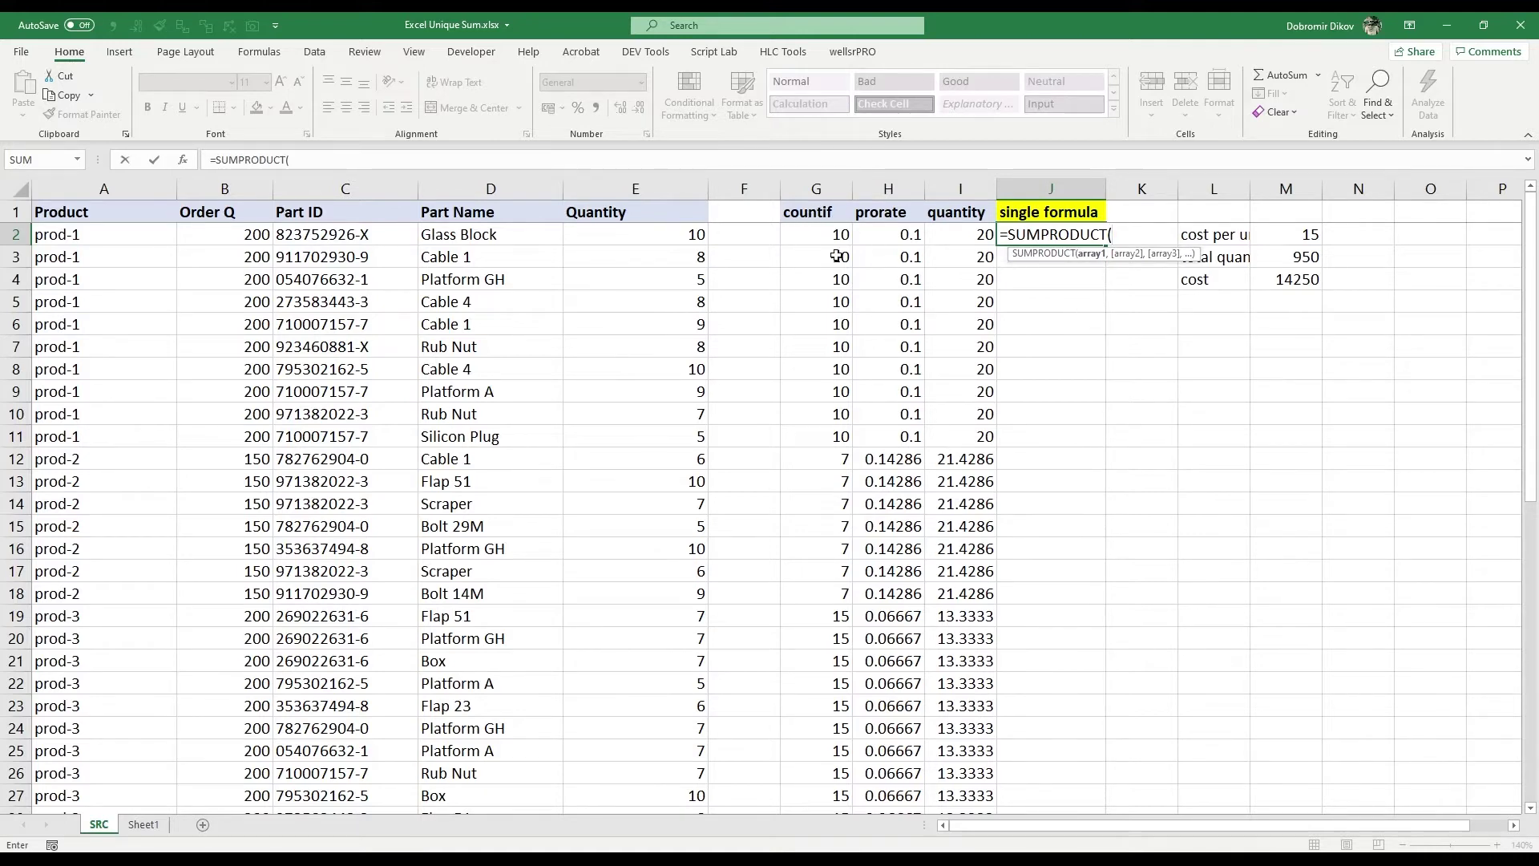
text(1/COUNTIF()
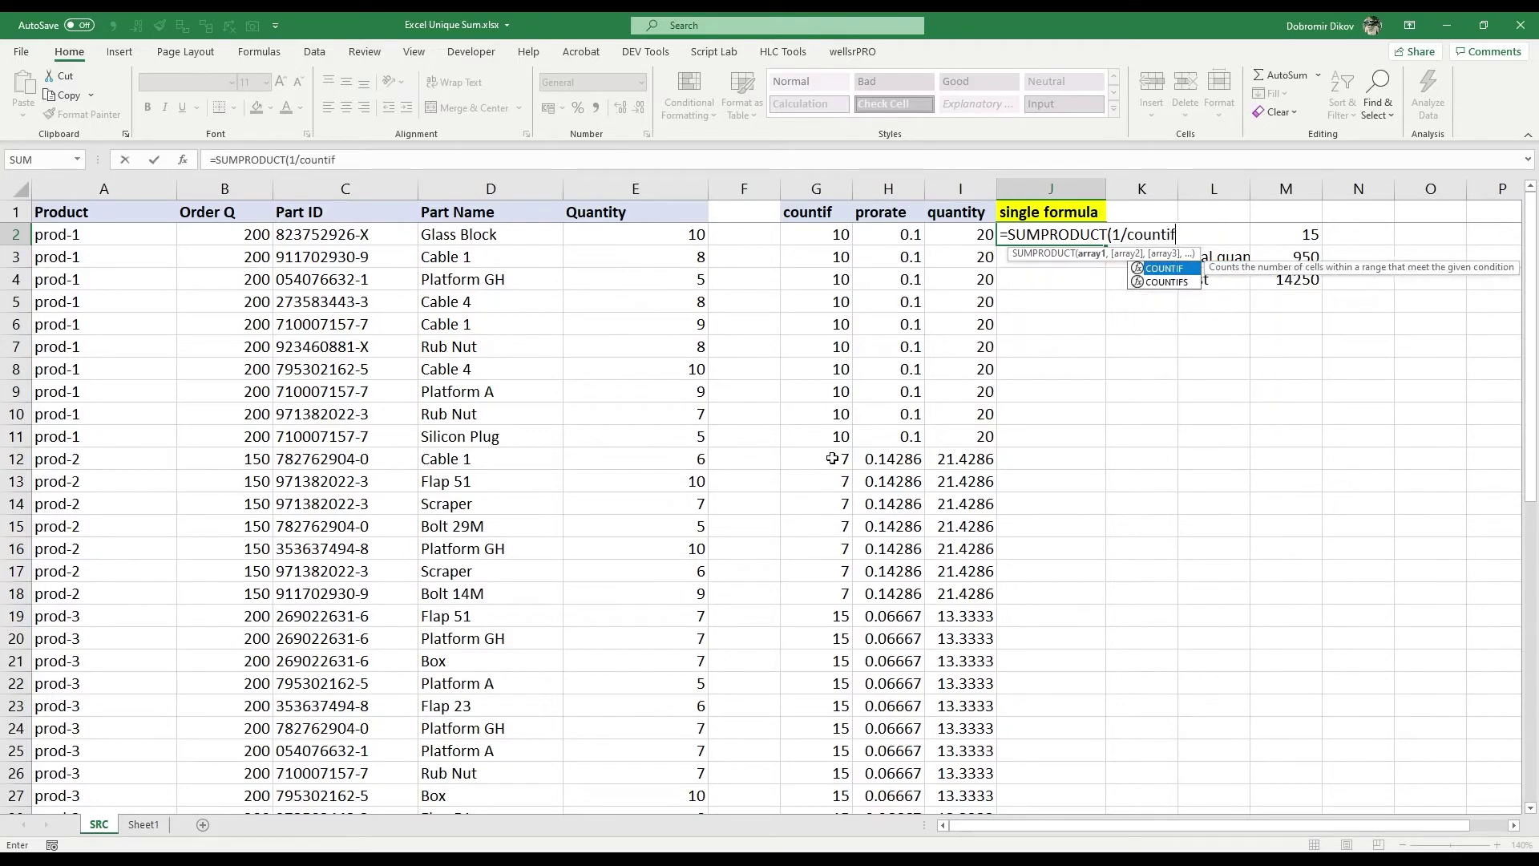
click(125, 190)
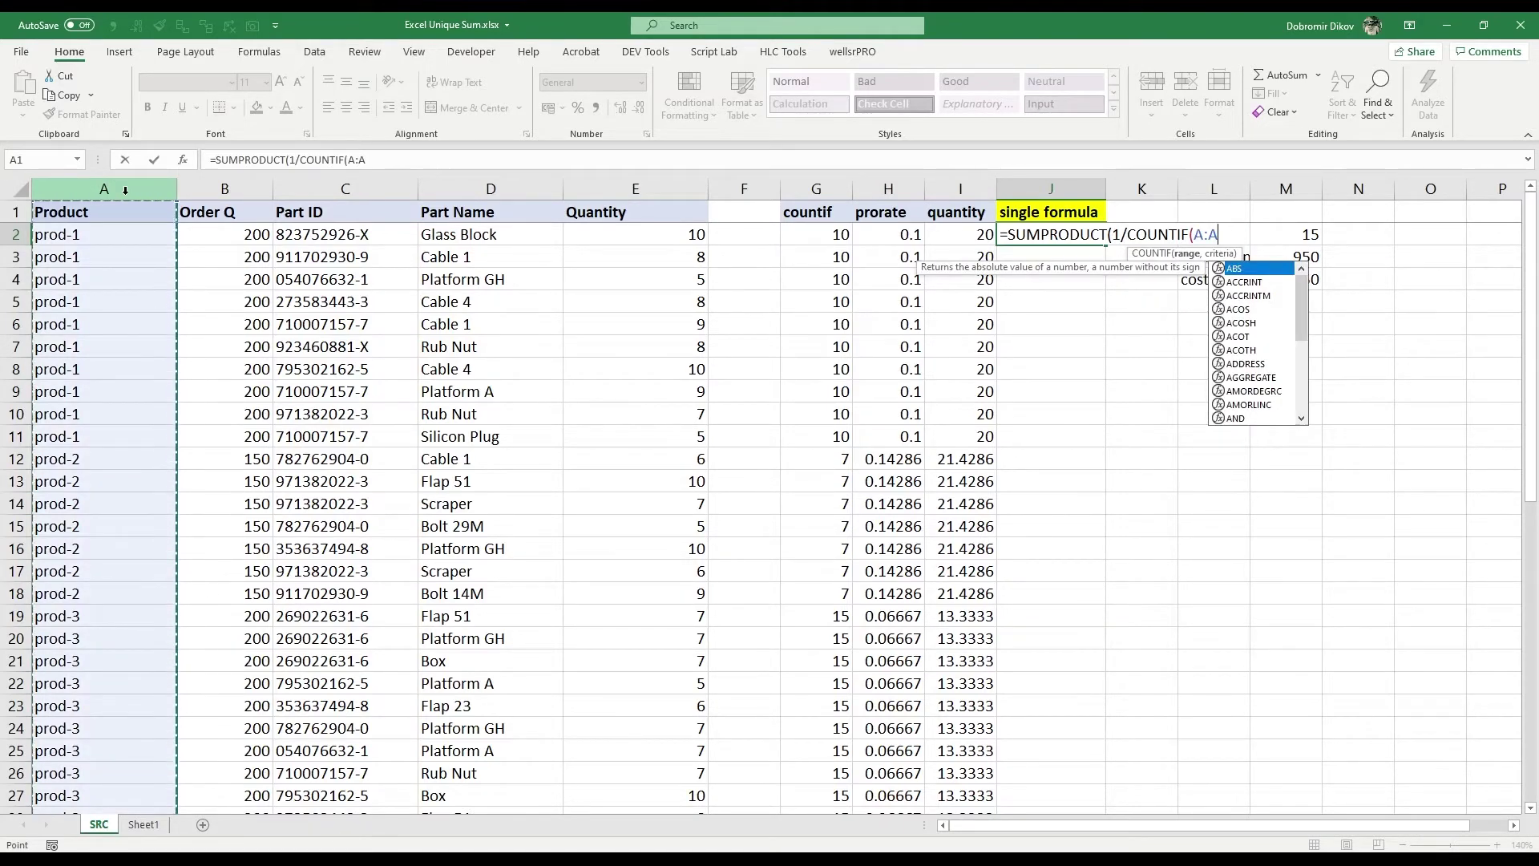
text(,)
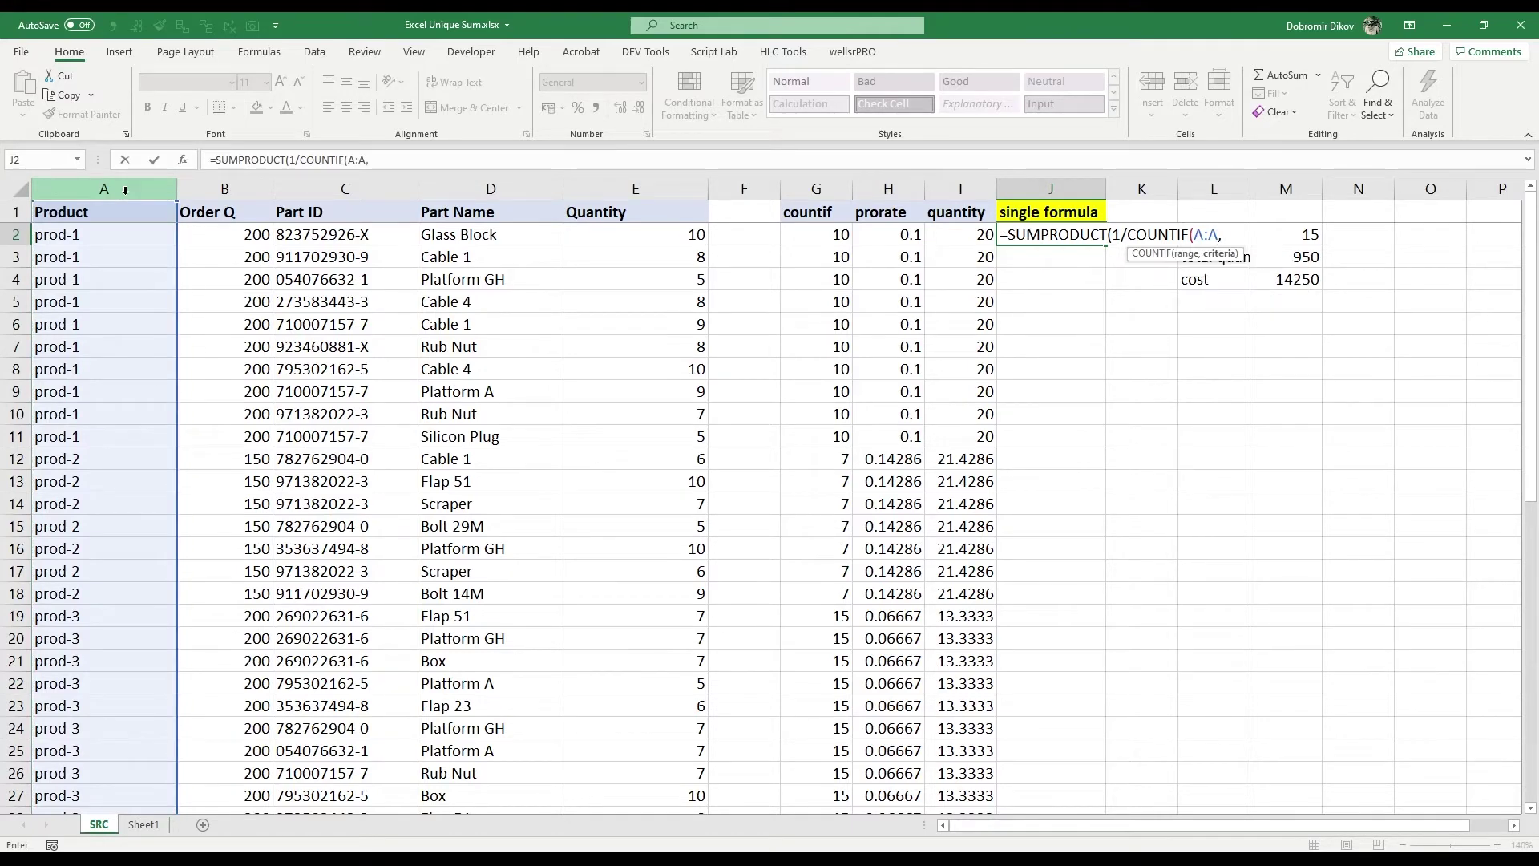
click(125, 190)
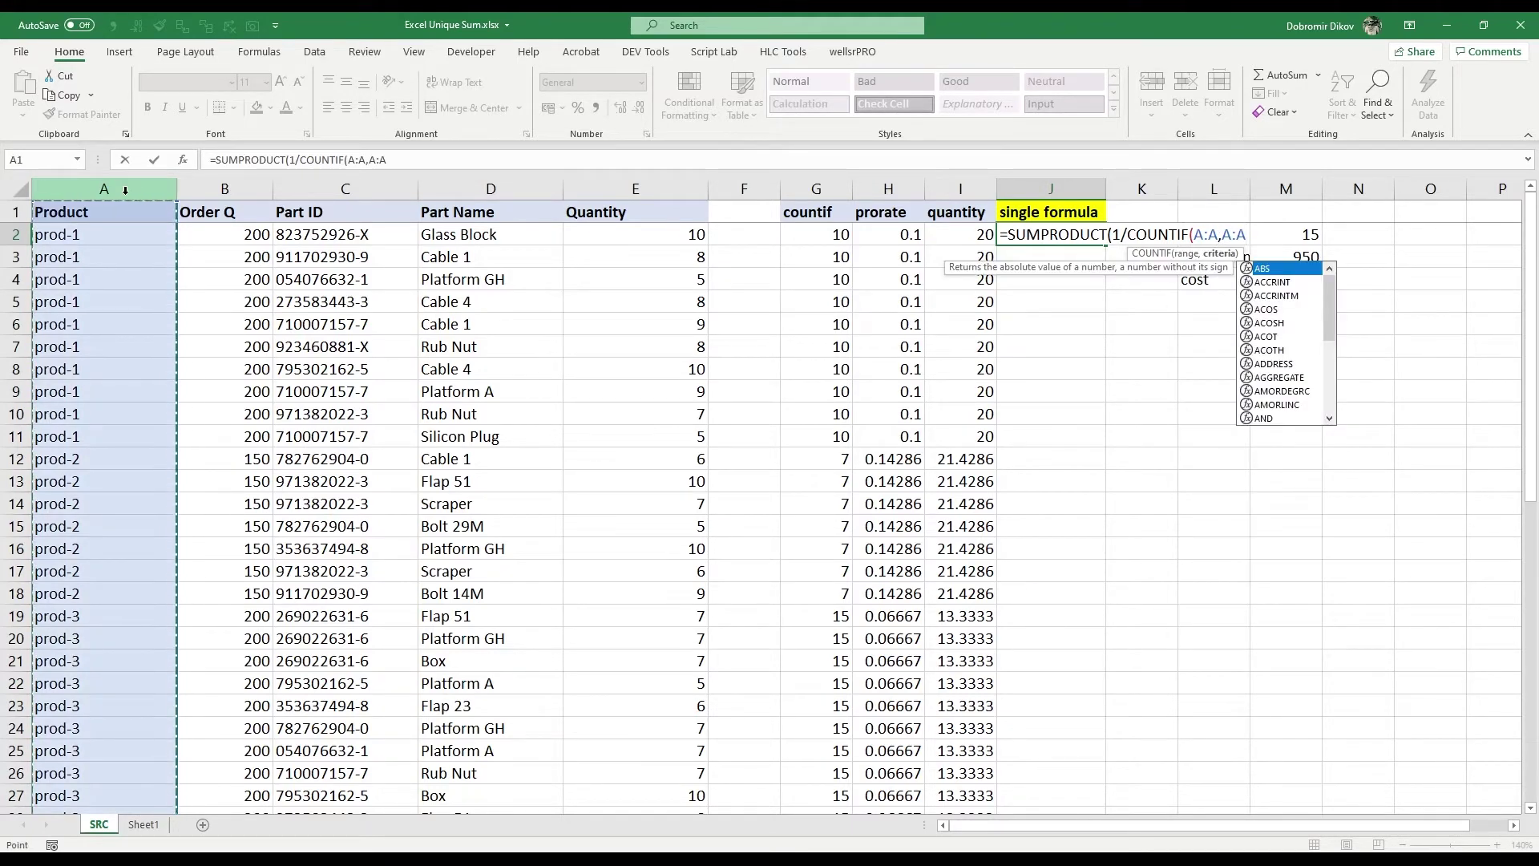
text())
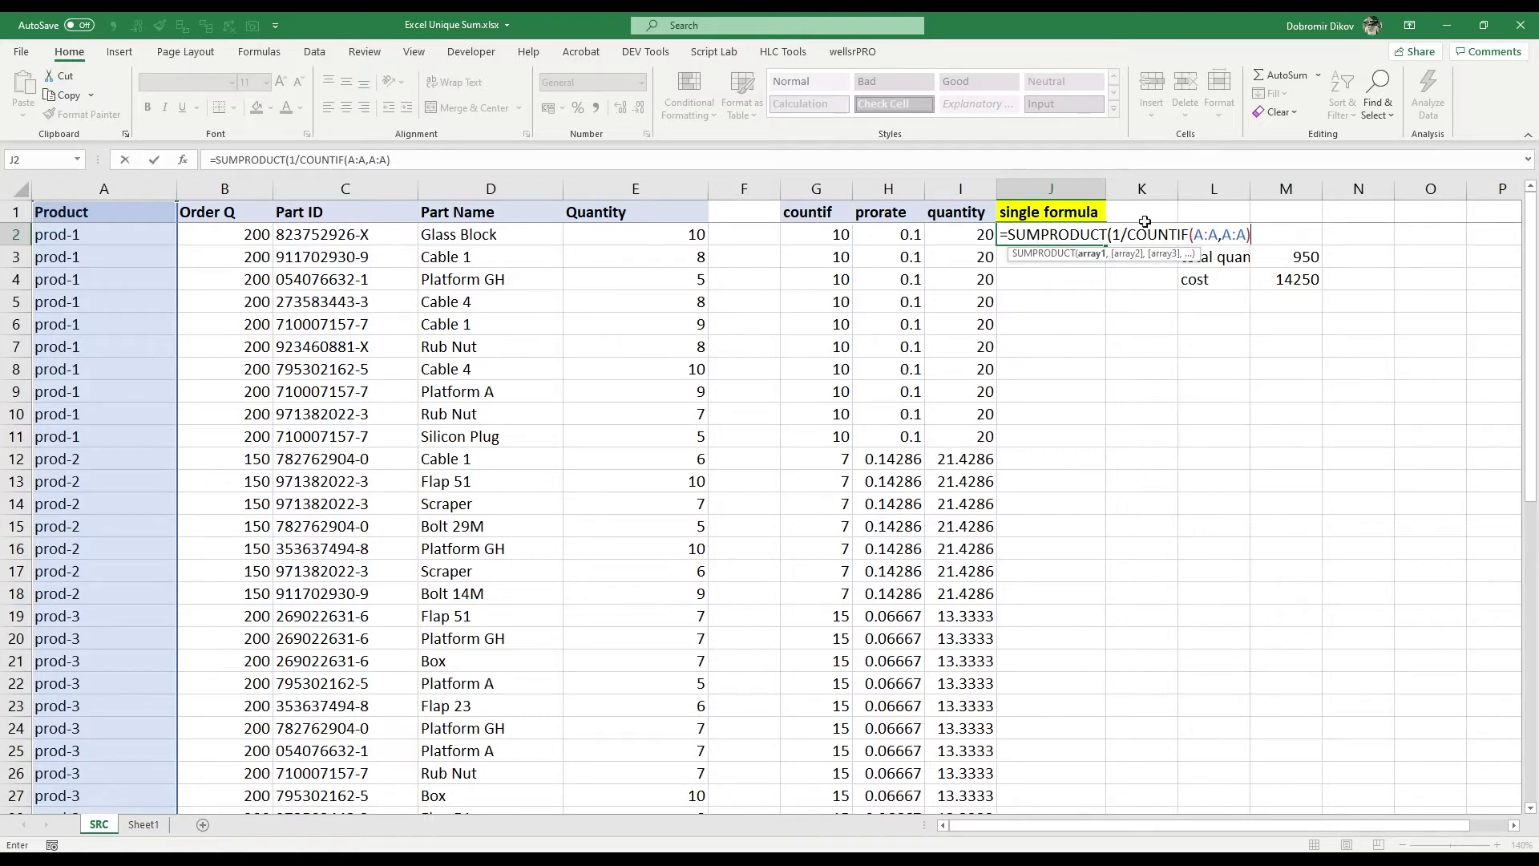
Add B:B as the second array and enter the formula, which returns 0
text(,)
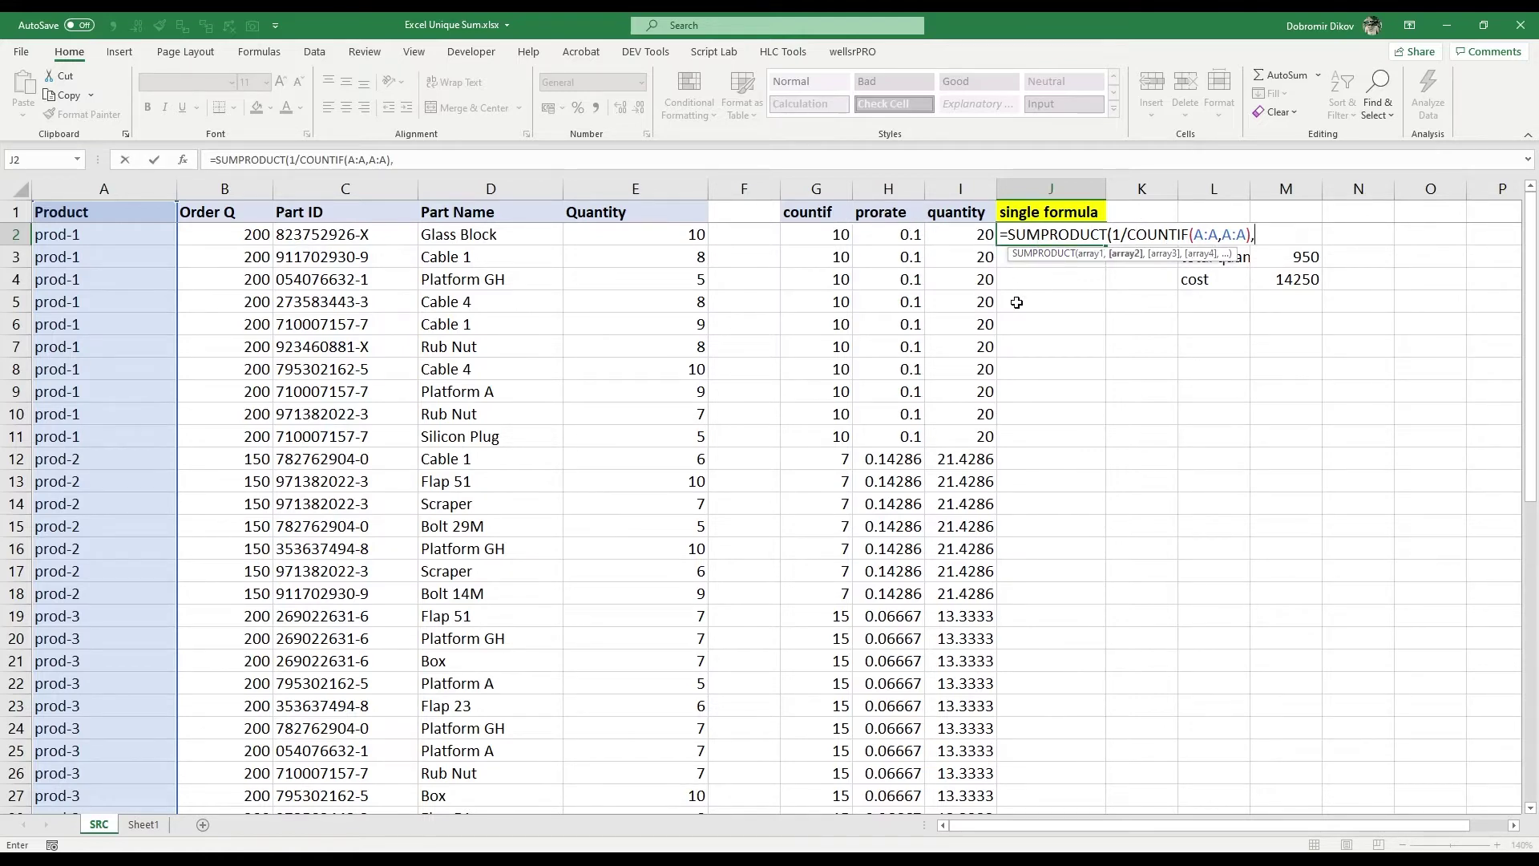
click(245, 191)
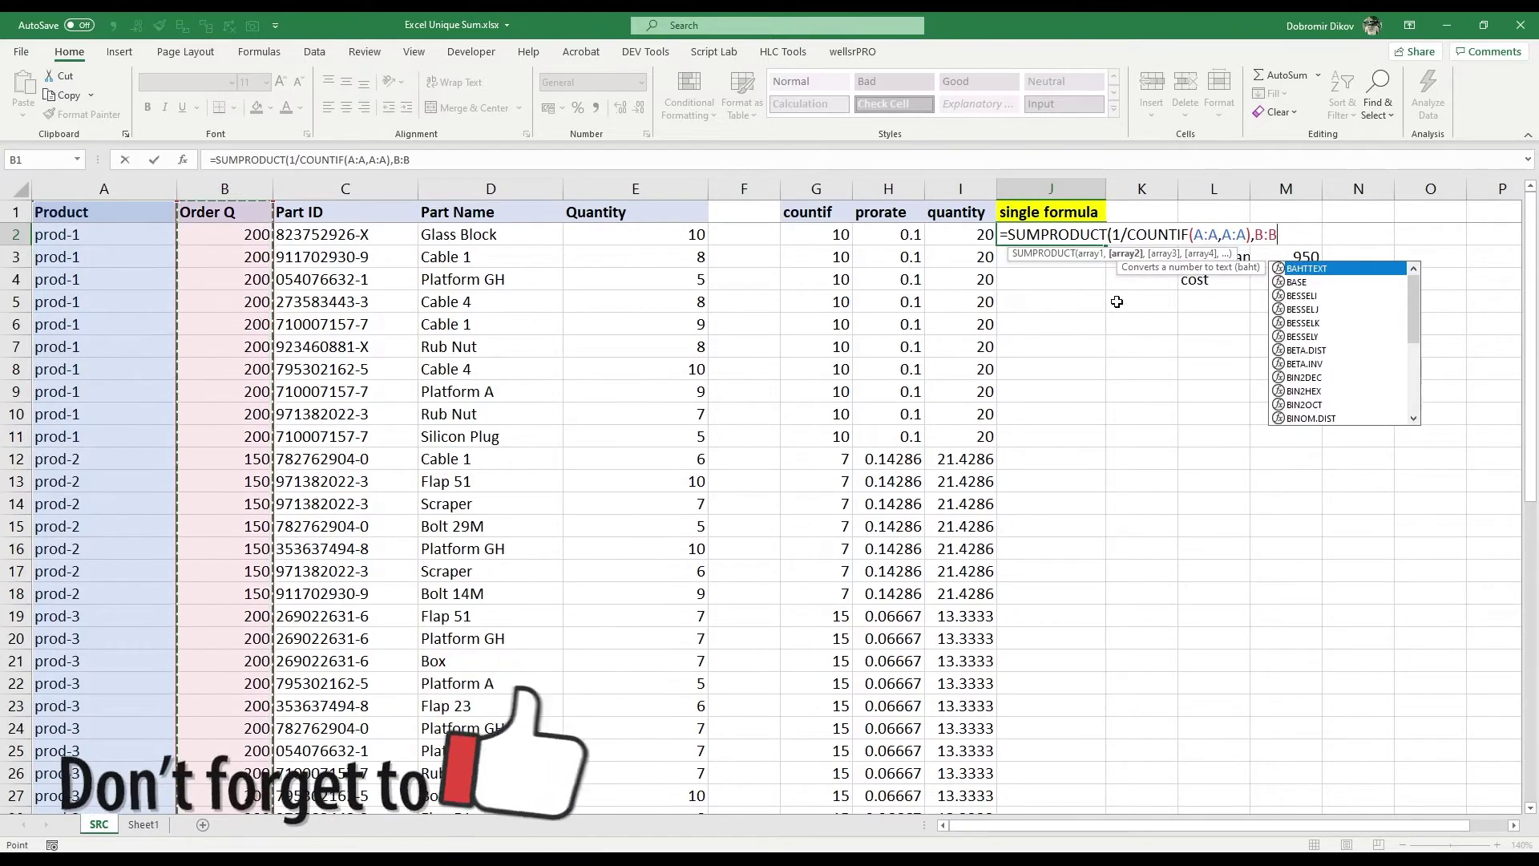
text())
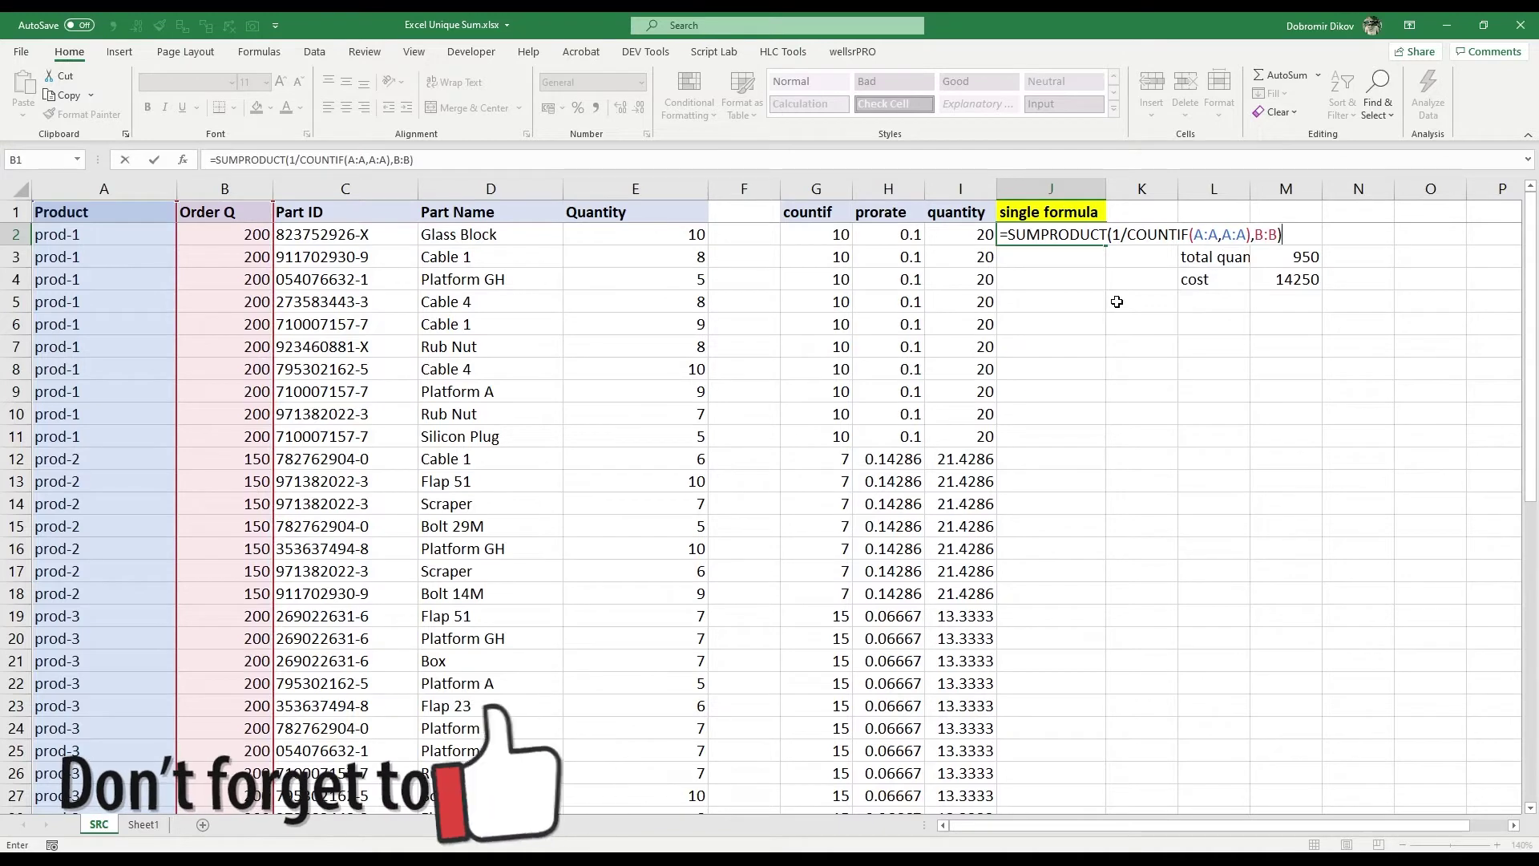
key(Return)
key(Return)
key(Up)
key(Up)
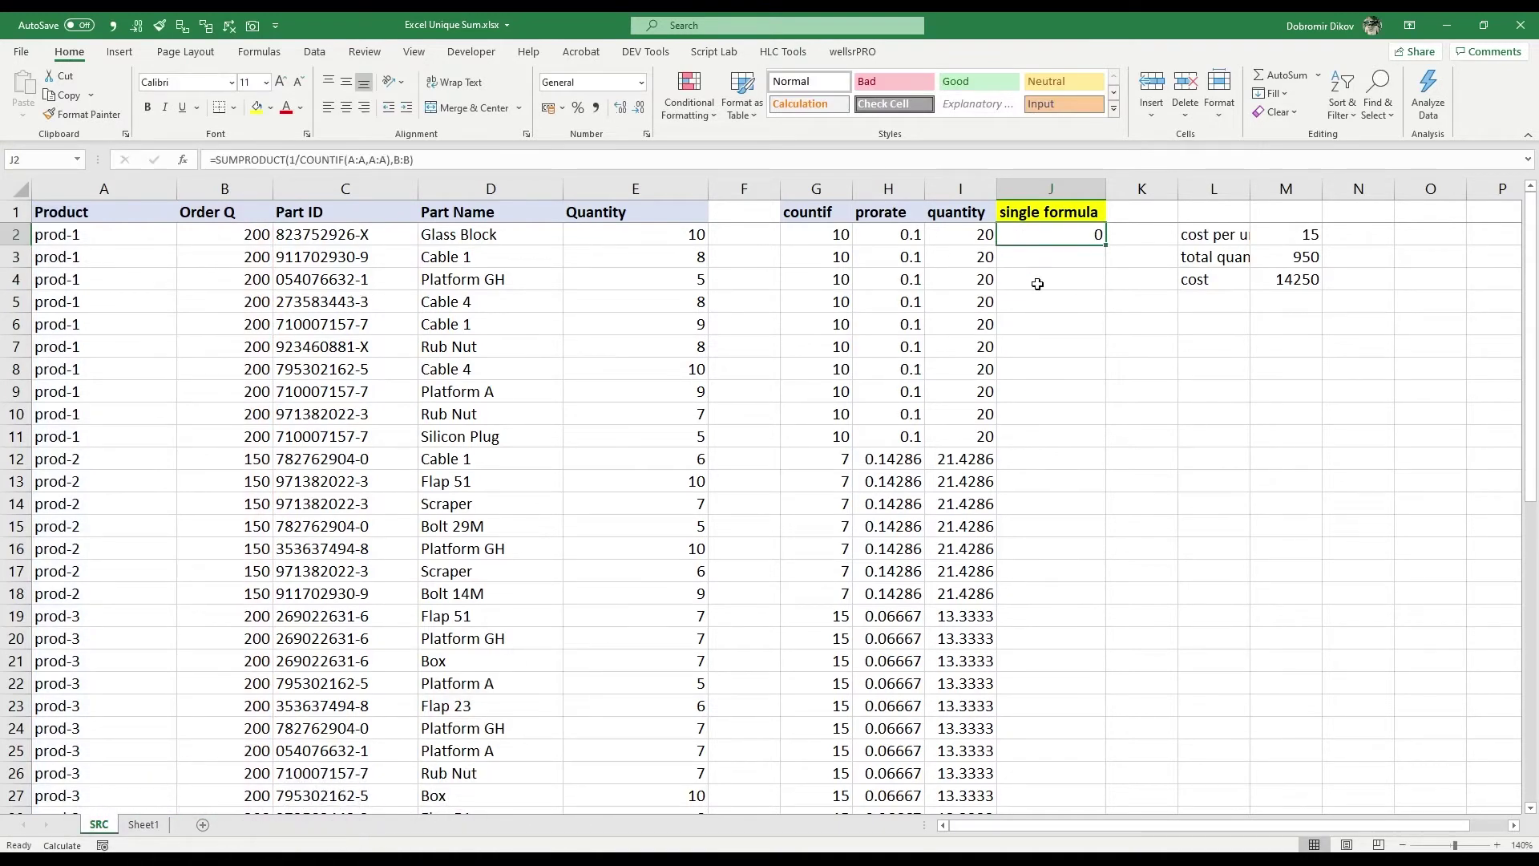
click(830, 240)
Append &"" to the COUNTIF criteria in J2 so the formula returns 950
key(F2)
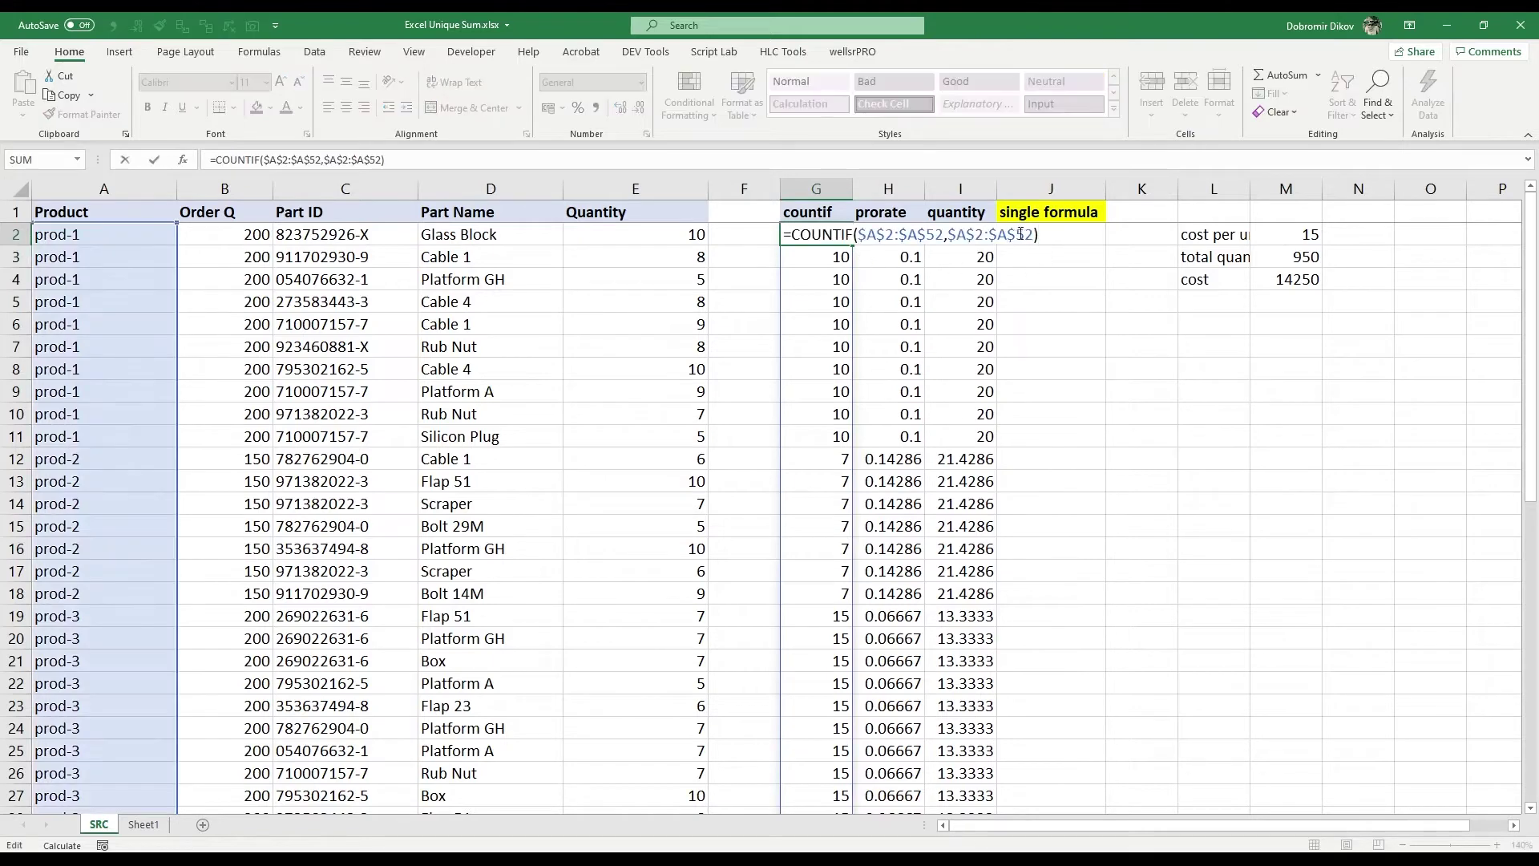
key(Escape)
click(1034, 239)
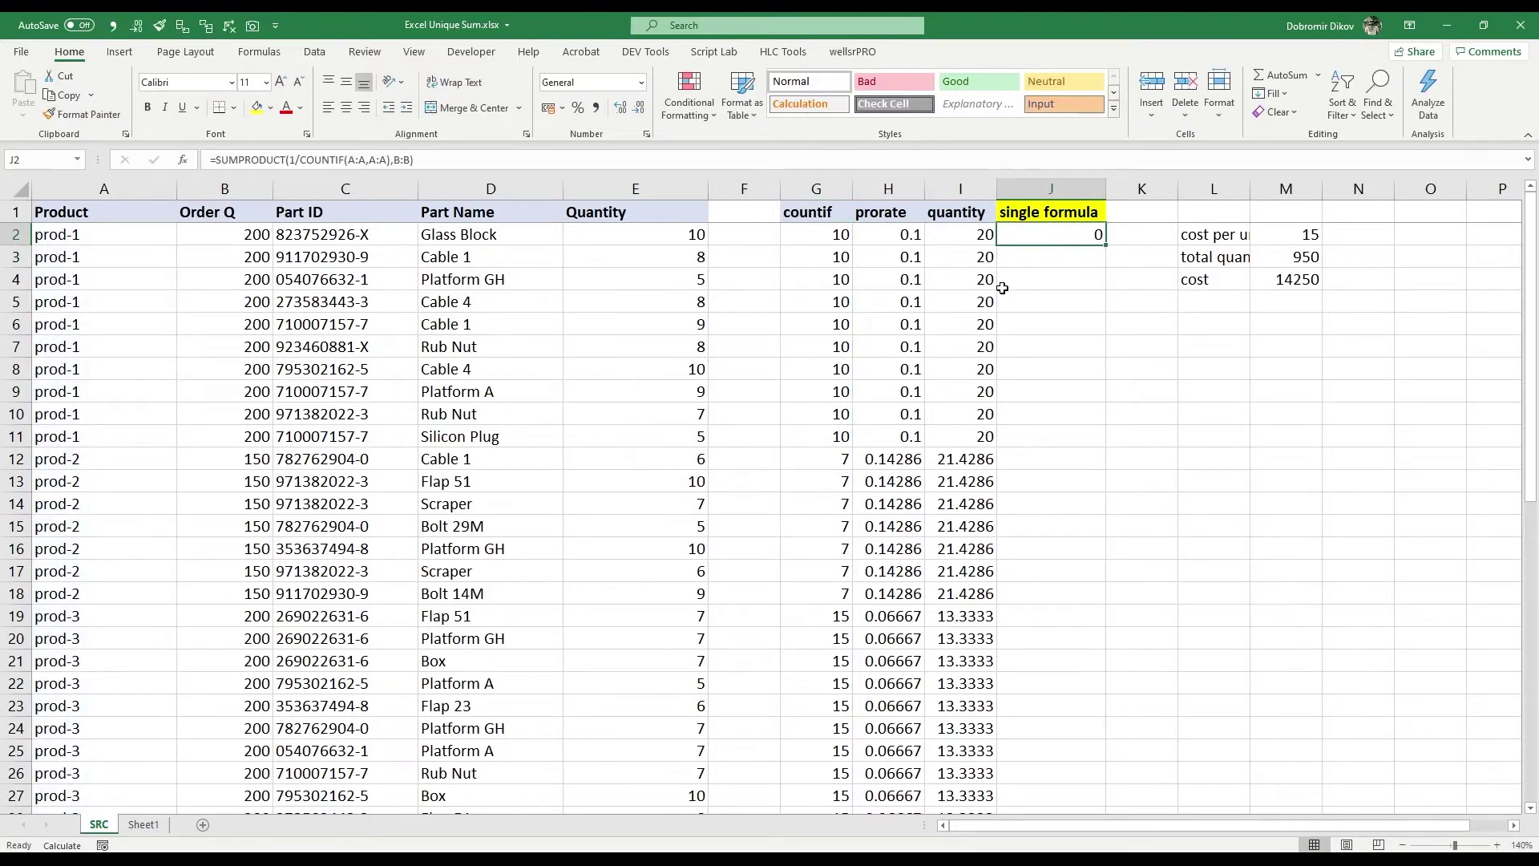
key(F2)
click(1248, 234)
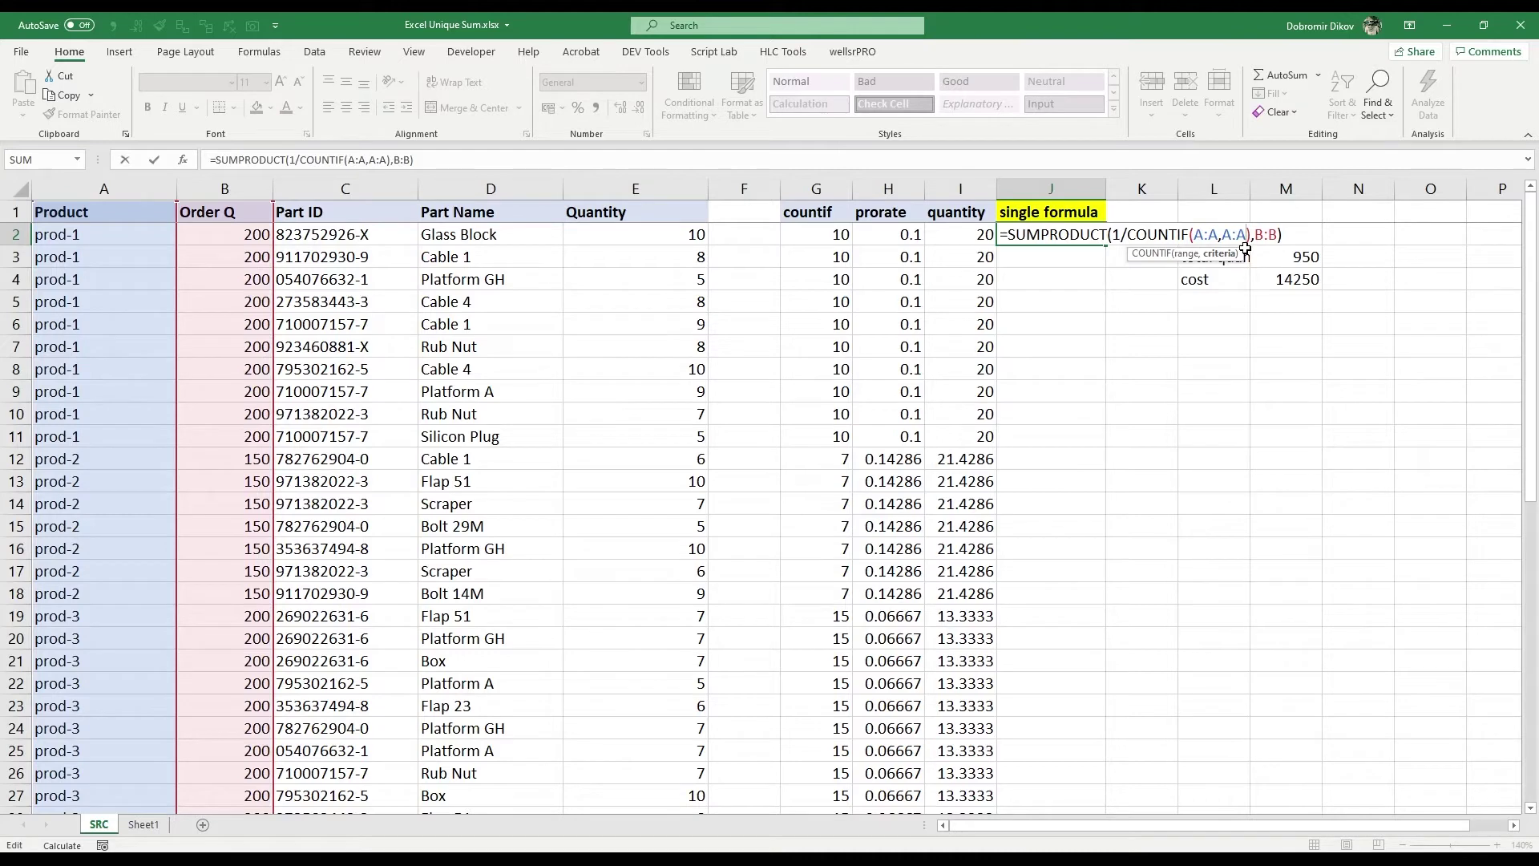
text(&)
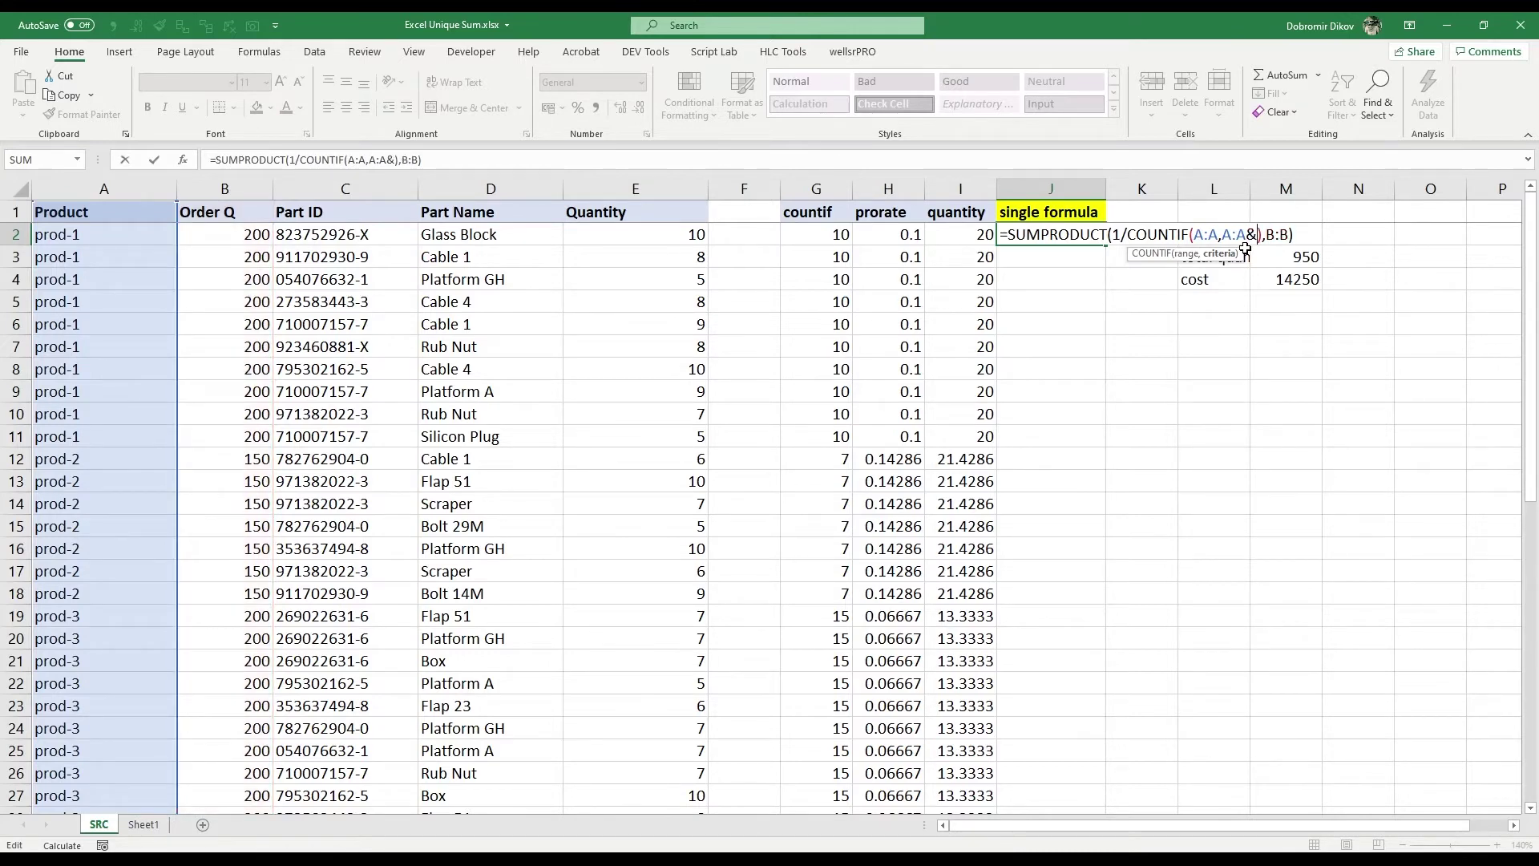
text("")
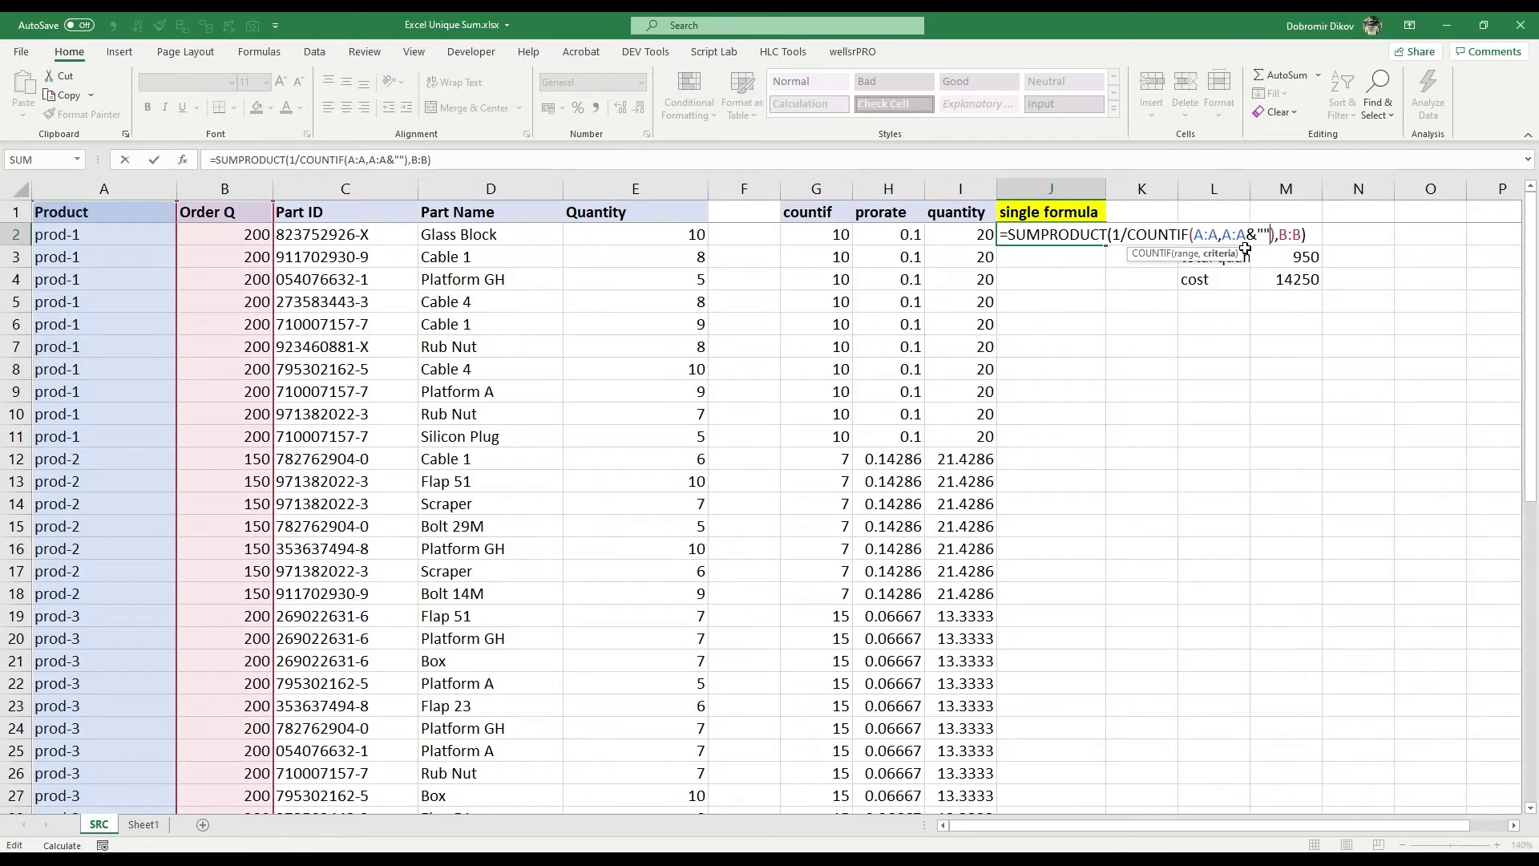
key(Return)
key(Up)
key(Right)
key(Right)
key(Left)
key(Left)
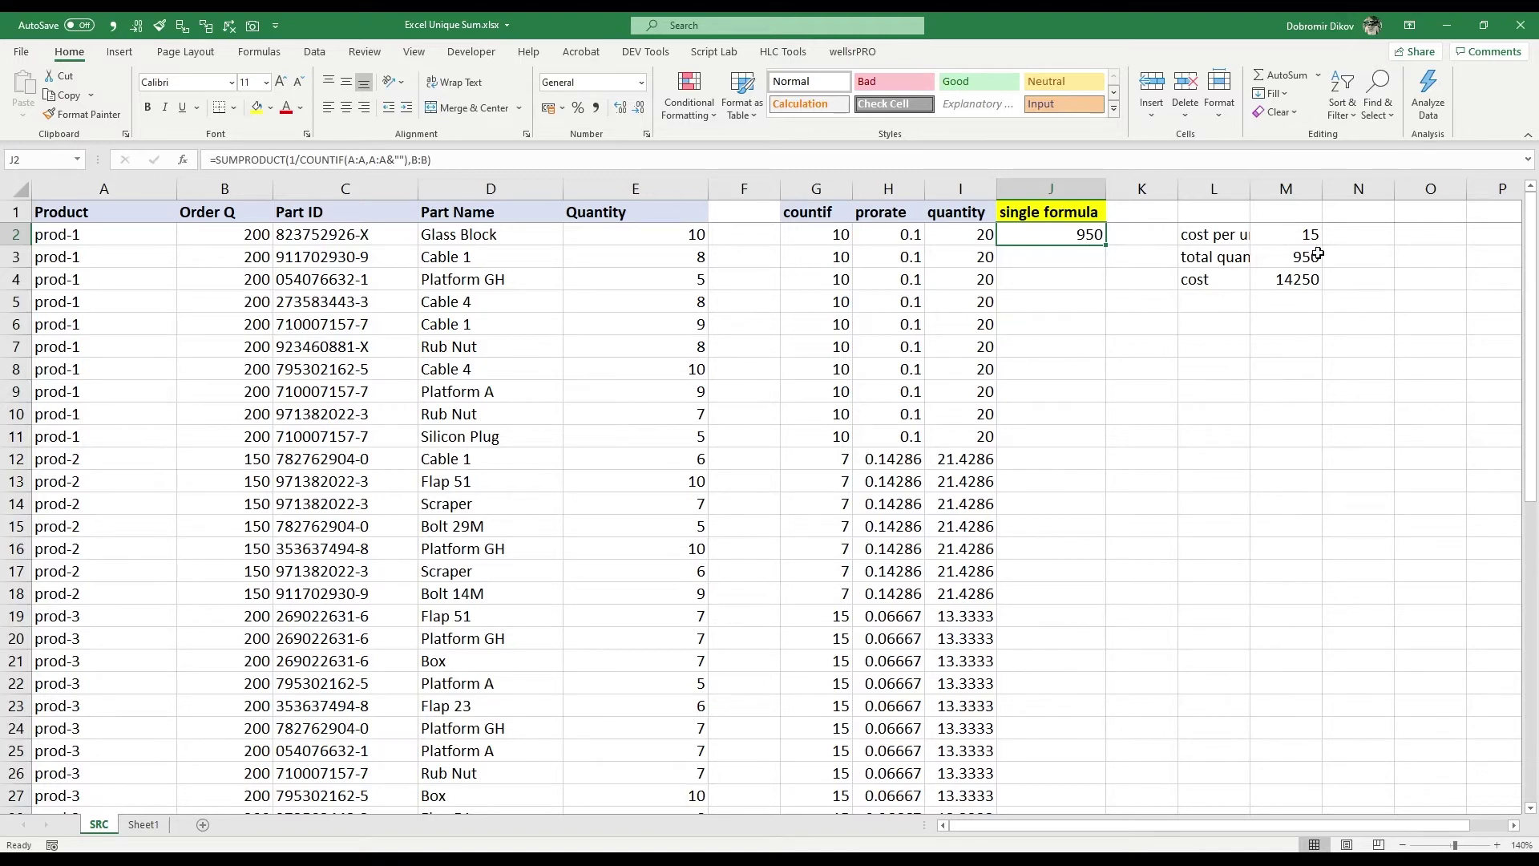
click(1279, 261)
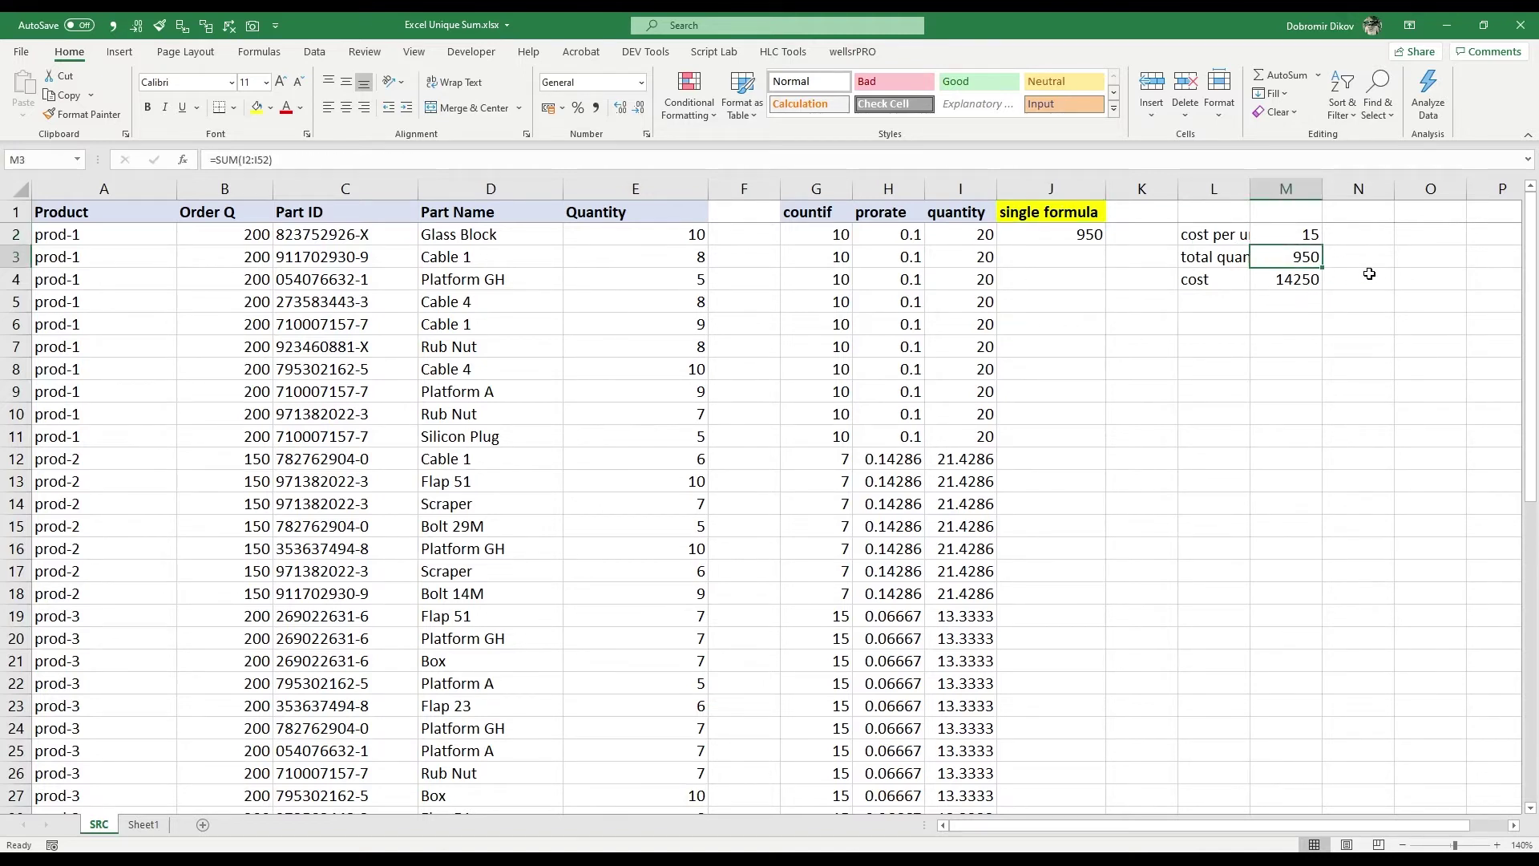